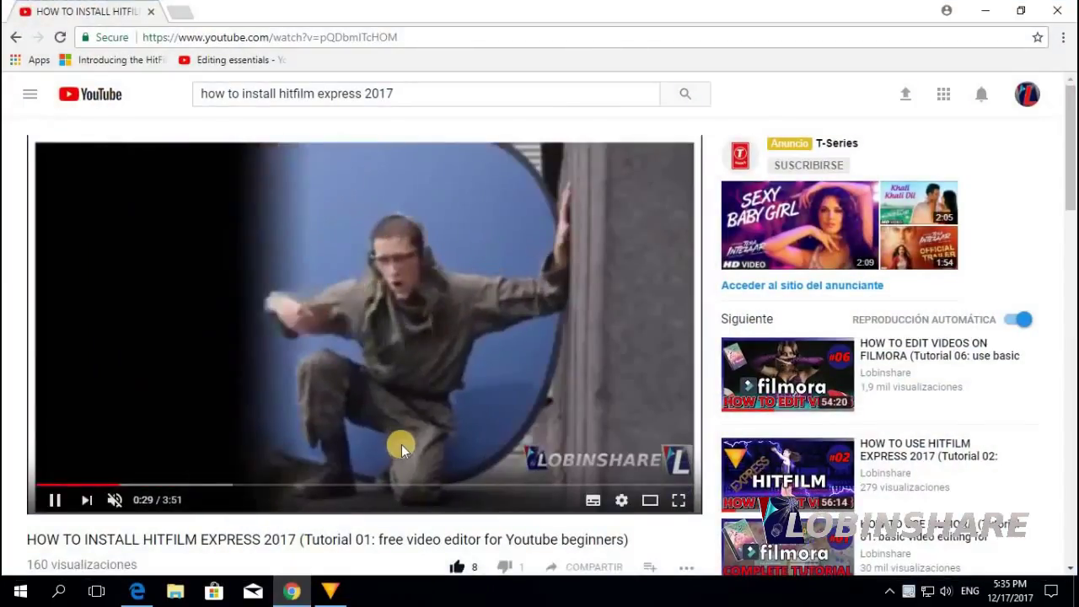
Step: Open the full HitFilm tutorial playlist from the video description, look over its videos and close the ad overlay
scroll(402, 444, "down", 1)
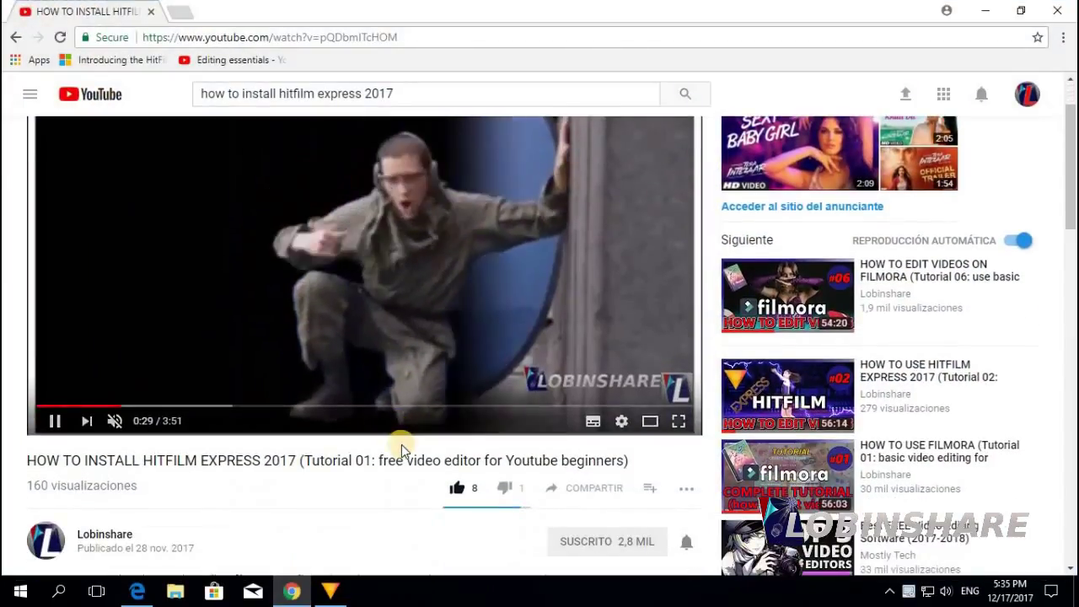
scroll(401, 445, "down", 2)
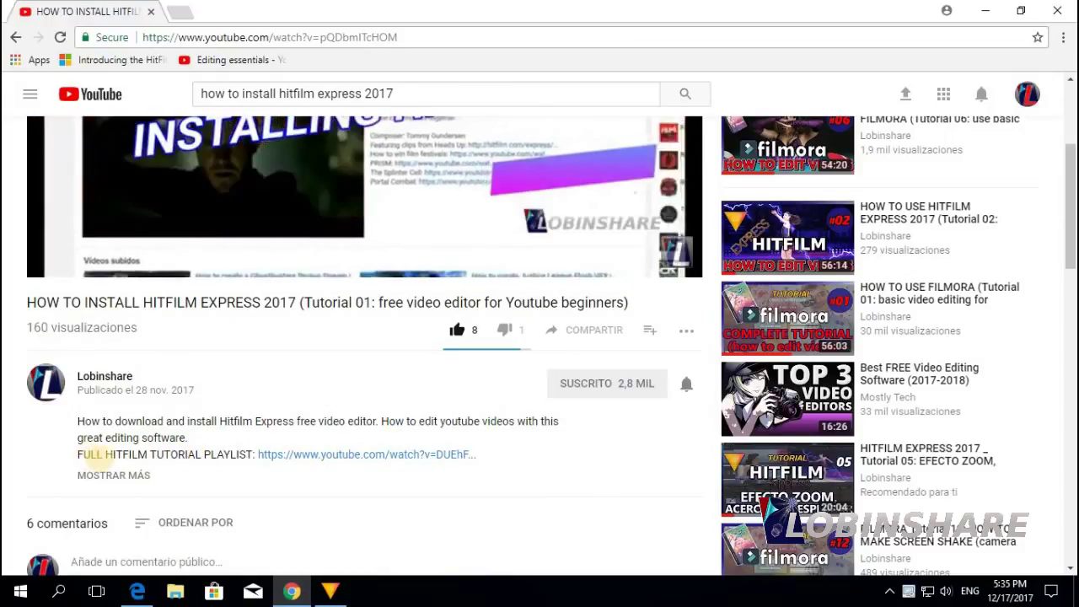
left_click(339, 455)
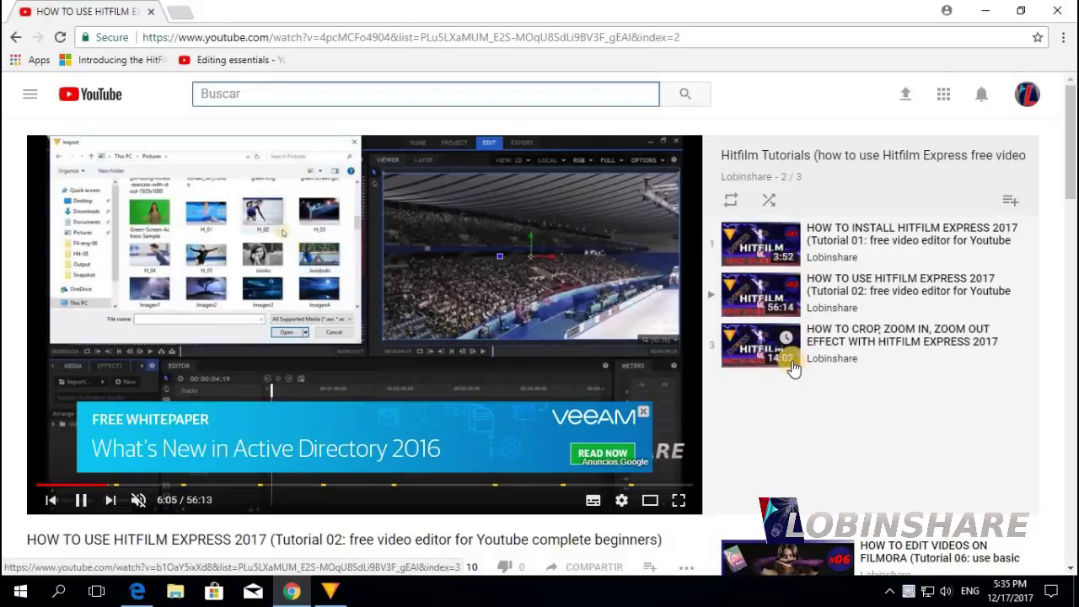
left_click(643, 412)
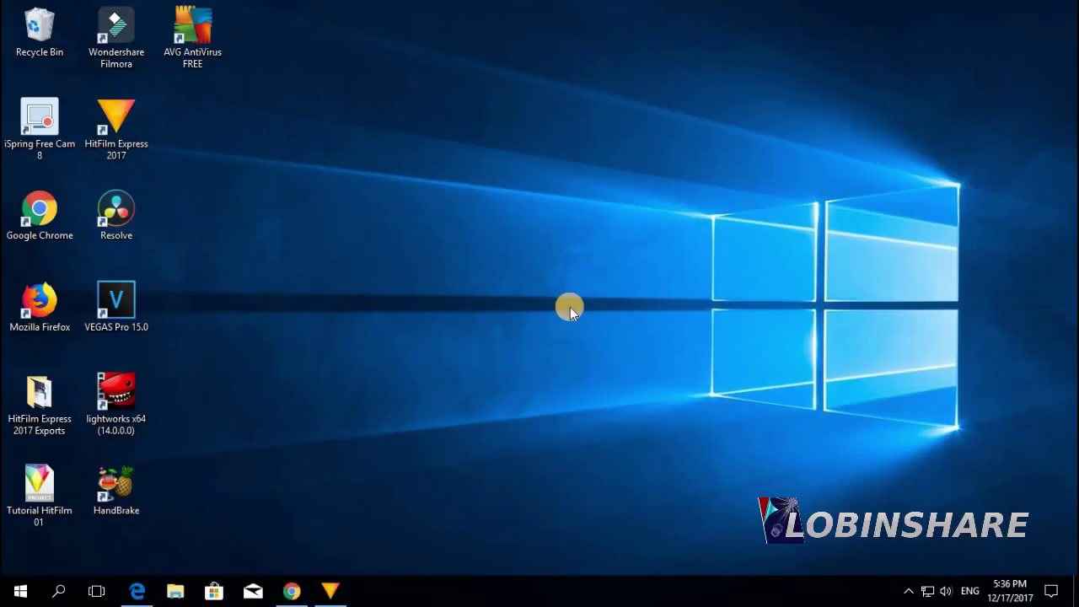
Step: Launch HitFilm Express 2017 and start editing a new project with the 720p HD @ 23.976 fps template
left_click(19, 591)
type("hit")
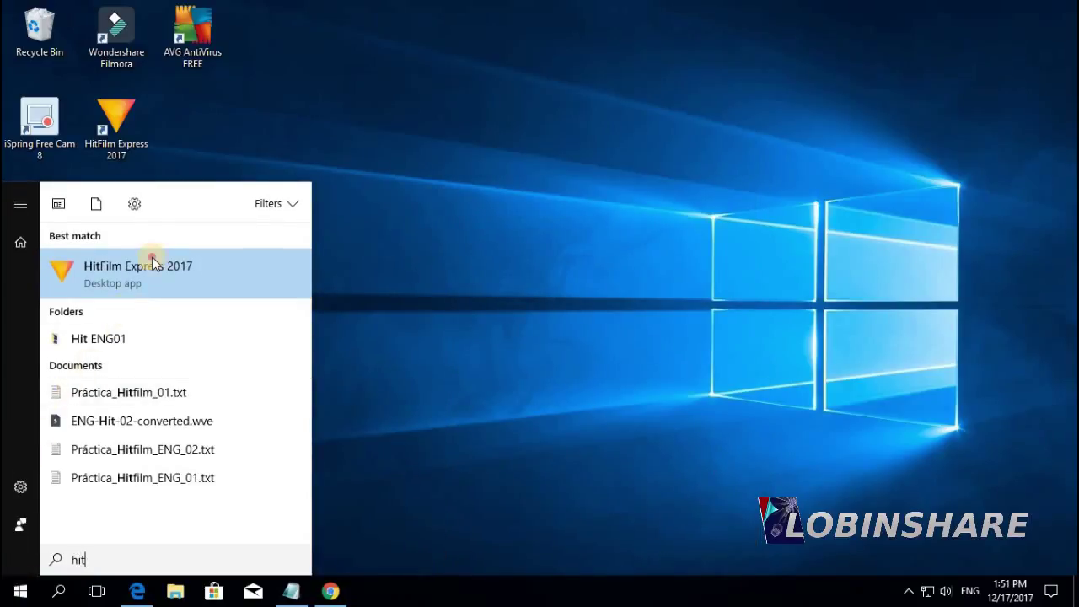
left_click(155, 265)
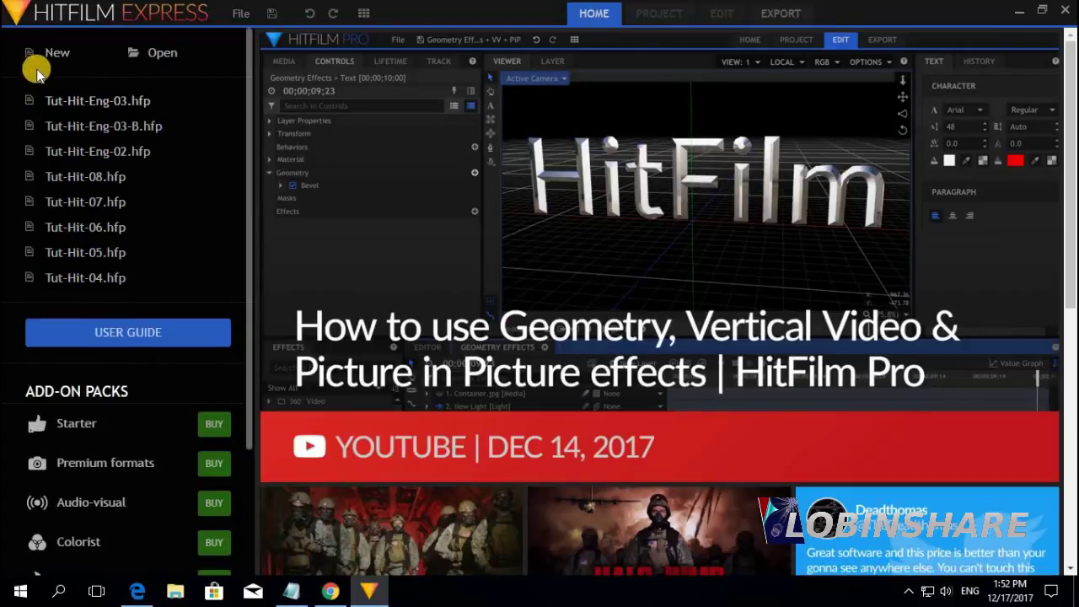
left_click(59, 53)
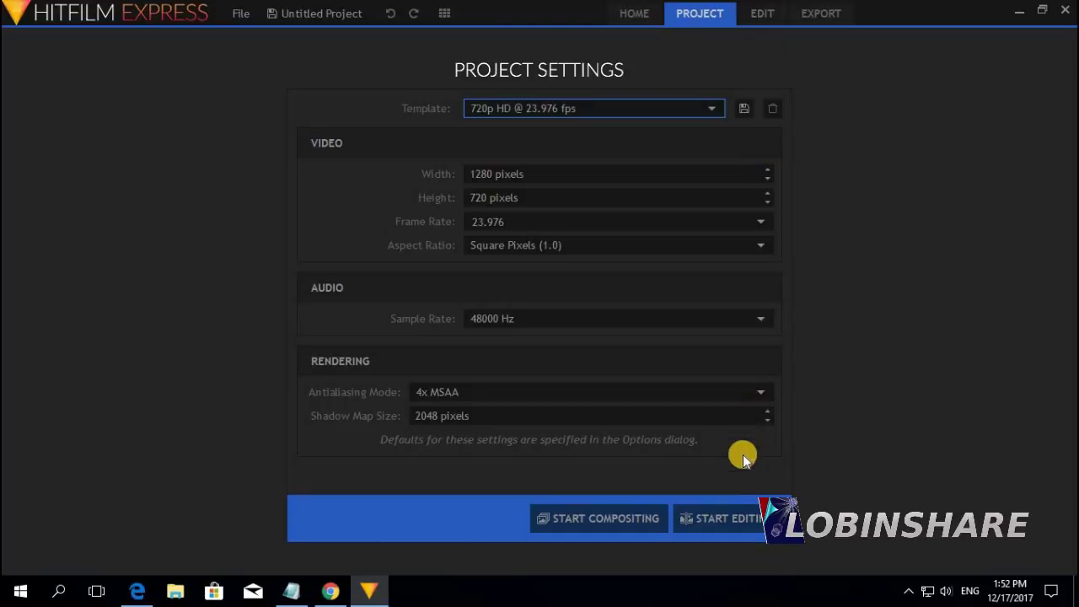
left_click(725, 521)
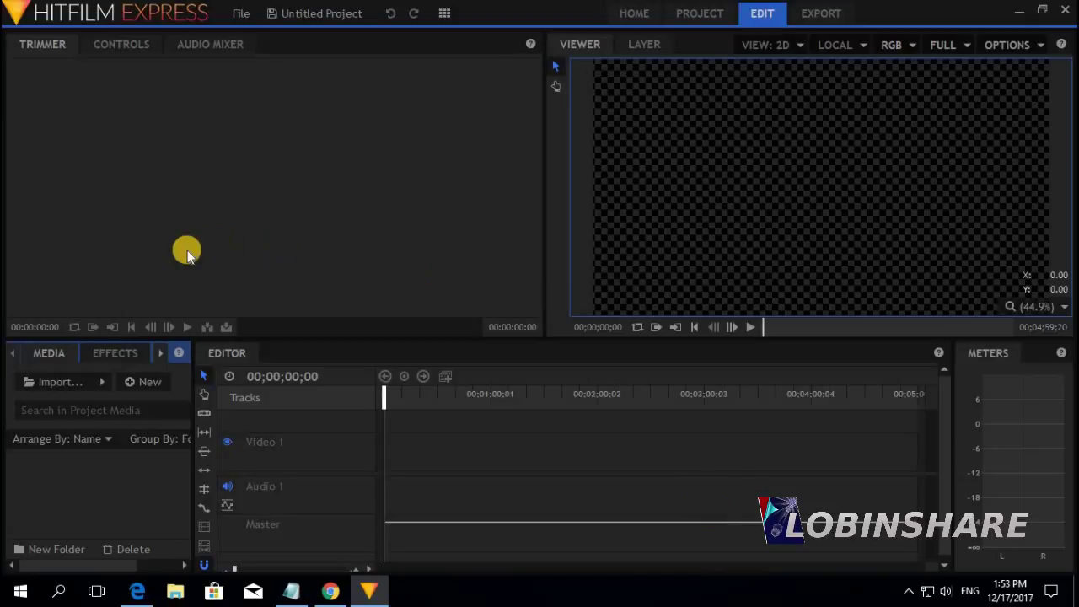
Step: Import the image Background image 1 from the Pictures folder into the project media
left_click(59, 382)
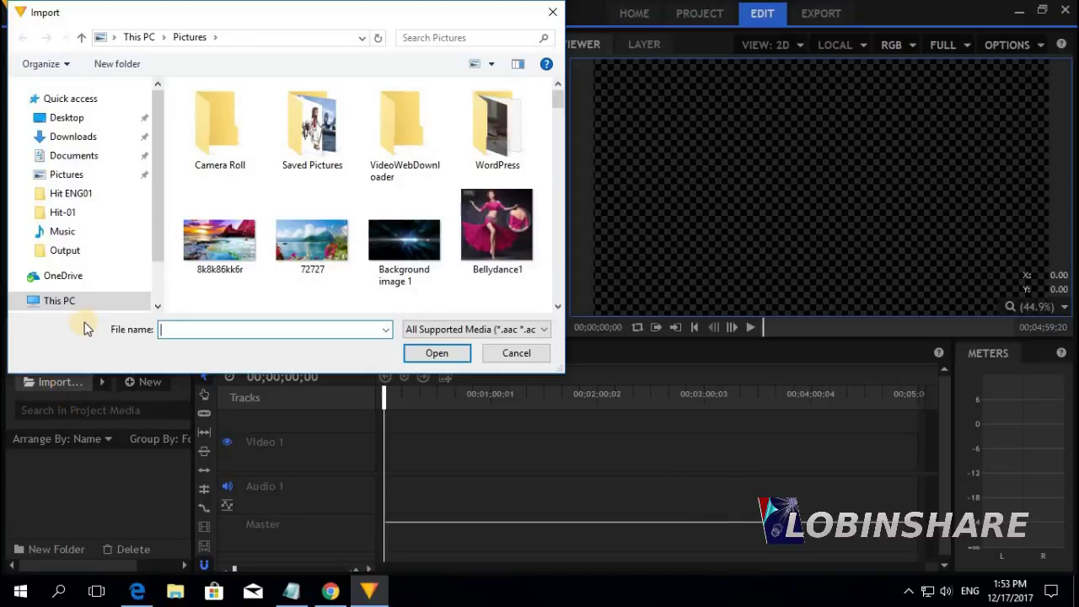
left_click(95, 305)
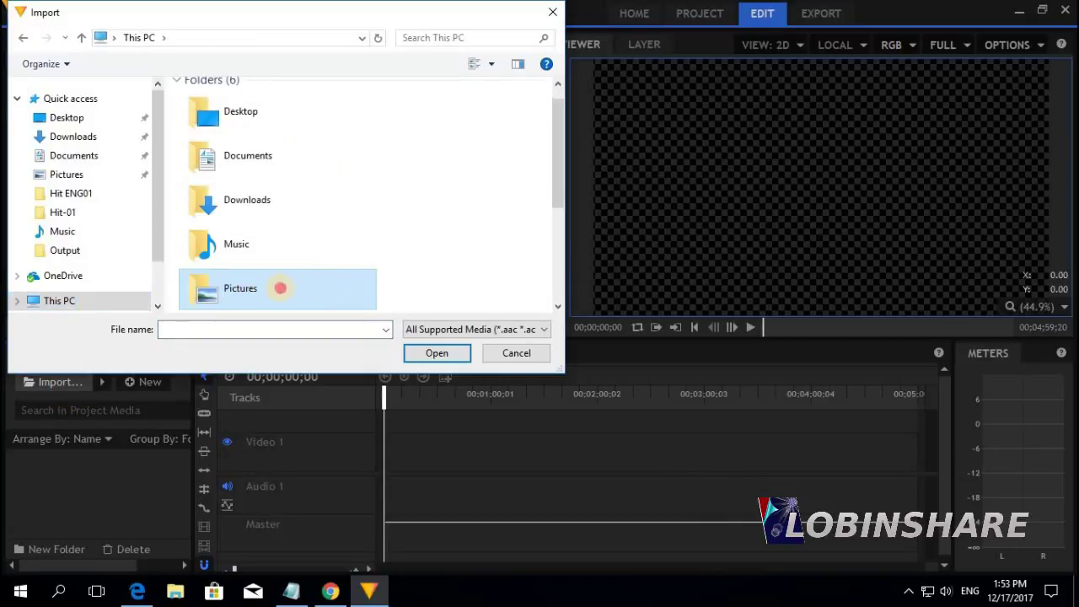
double_click(280, 287)
scroll(382, 211, "down", 1)
left_click(389, 207)
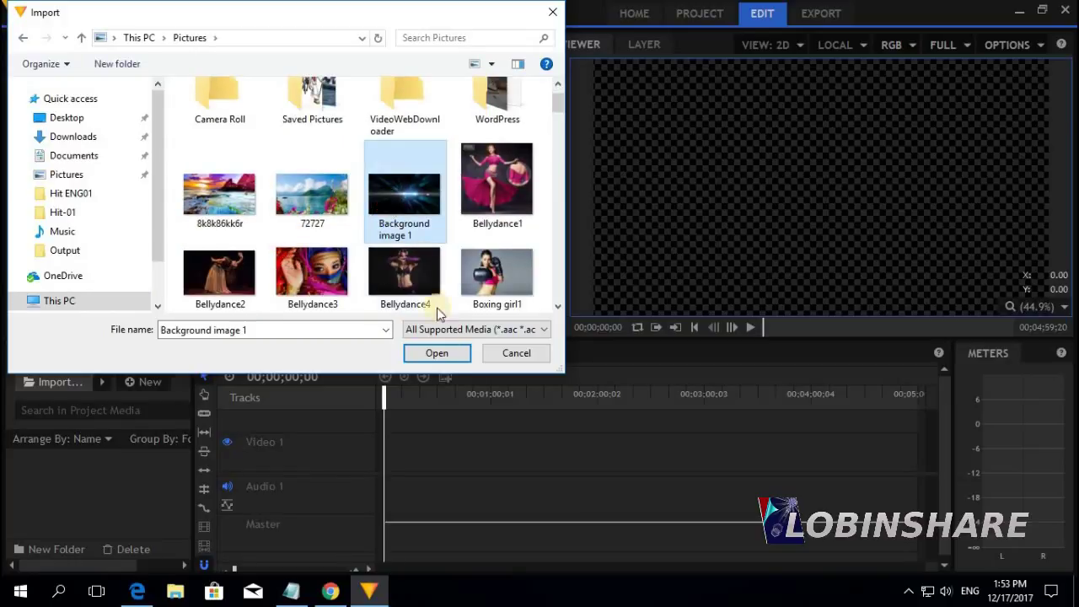
left_click(437, 354)
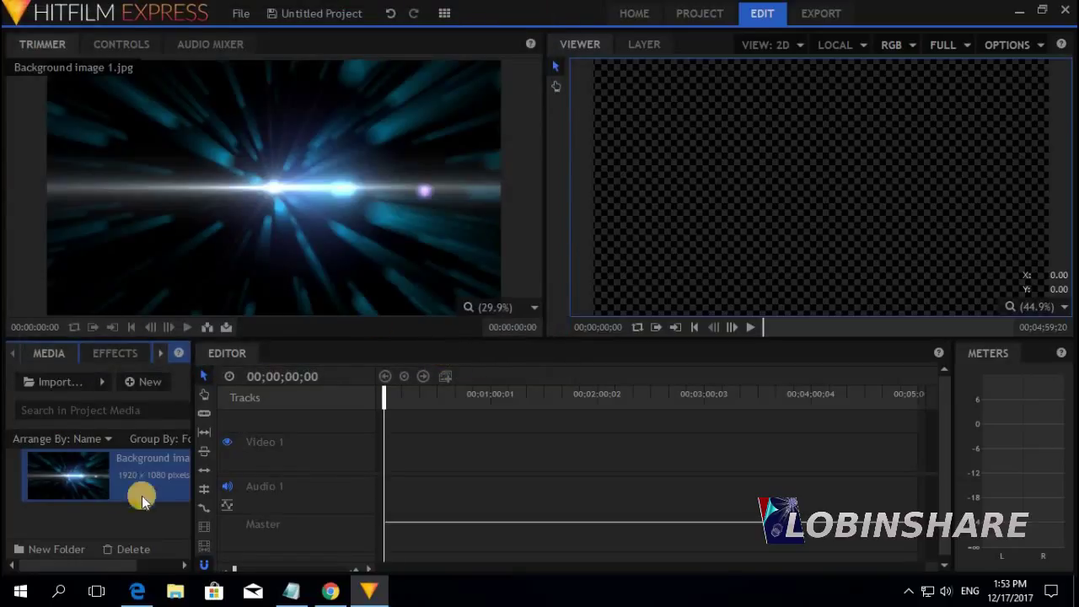
Step: Import the video Paisajes para usar from the Videos folder into the project media
left_click(85, 383)
left_click(60, 300)
scroll(278, 139, "down", 3)
left_click(278, 139)
double_click(278, 139)
scroll(520, 84, "down", 5)
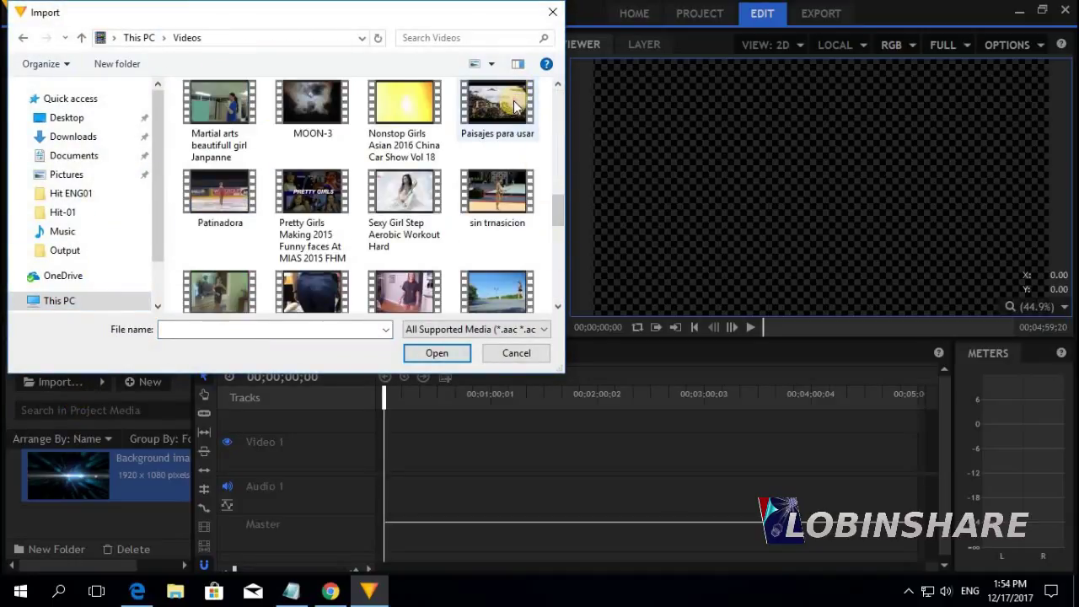
left_click(436, 354)
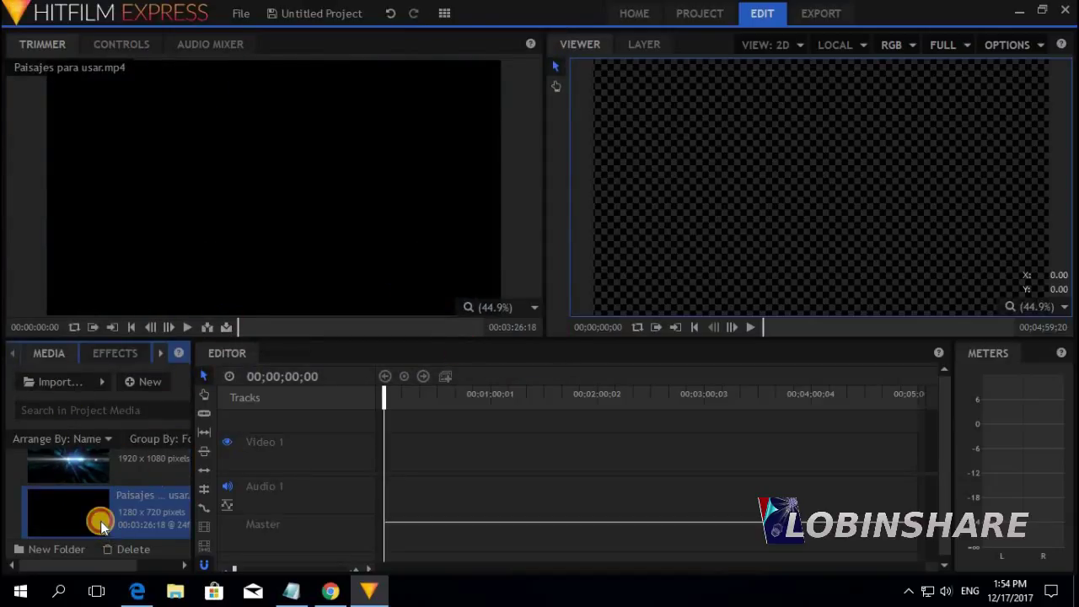
Step: Trim Paisajes para usar.mp4 with its in point at 00:00:25:10 and its out point at 00:00:30:01
left_click(262, 325)
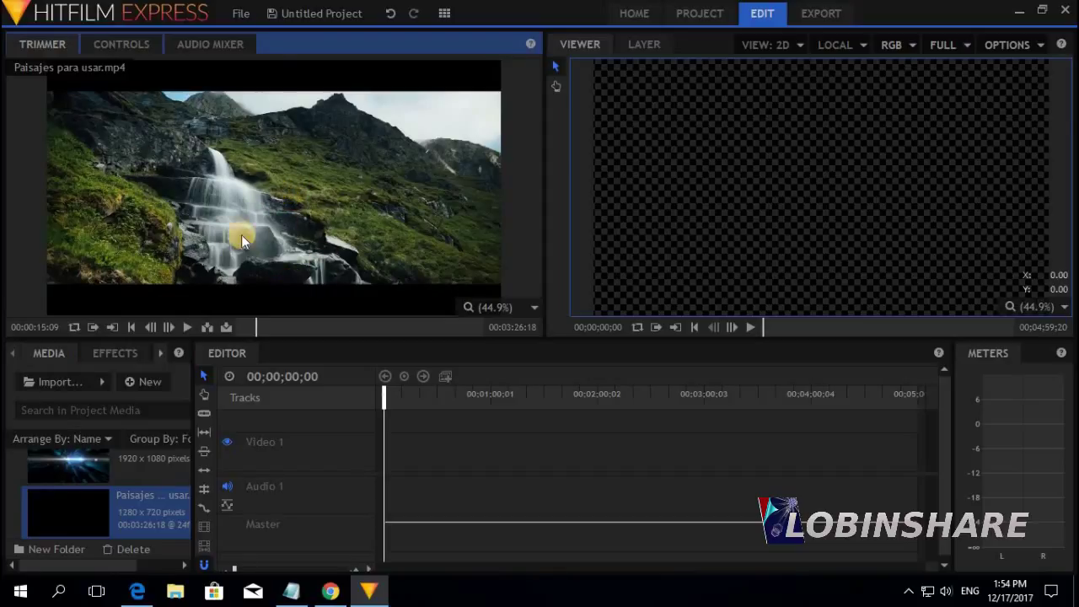
left_click(187, 327)
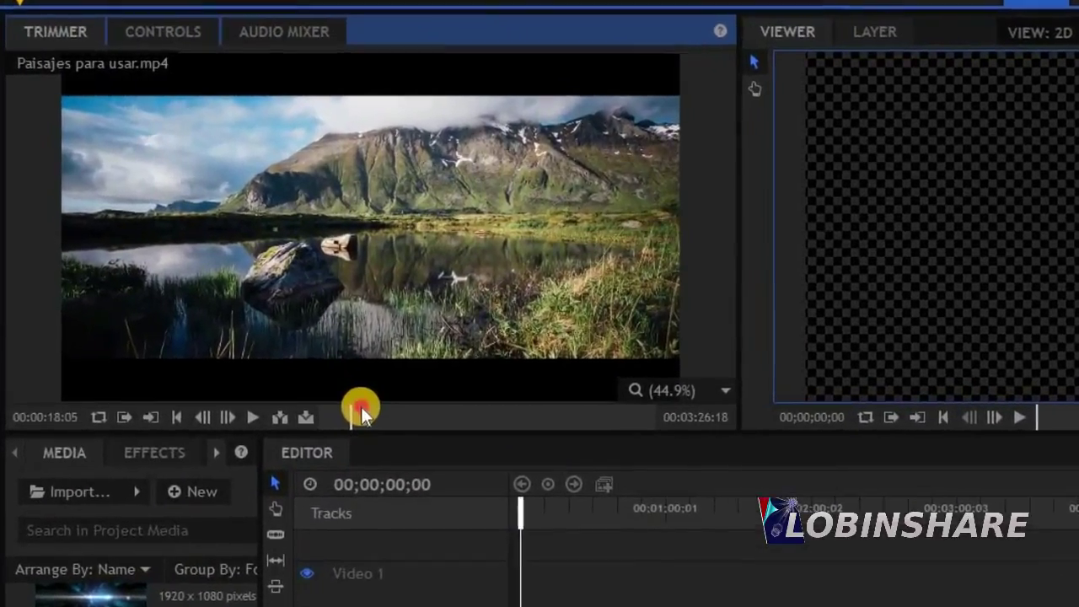
left_click(272, 328)
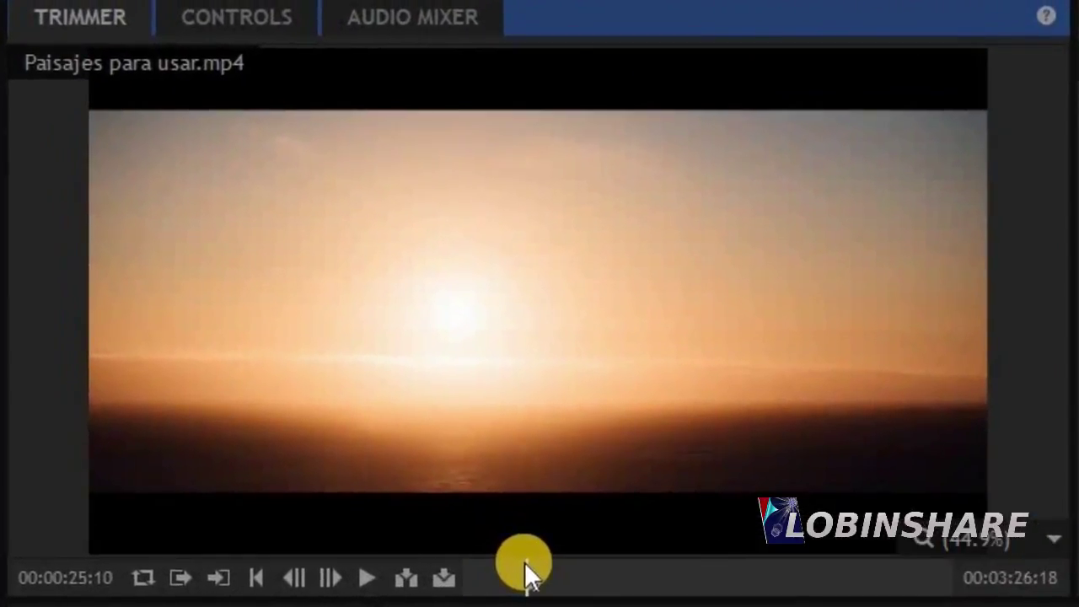
left_click(191, 572)
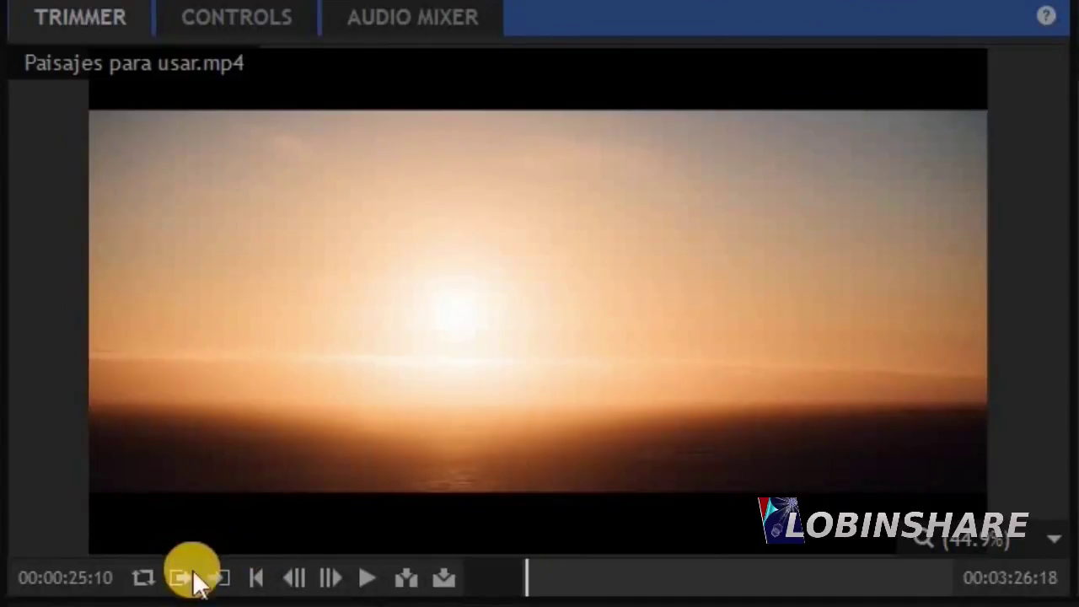
left_click(376, 587)
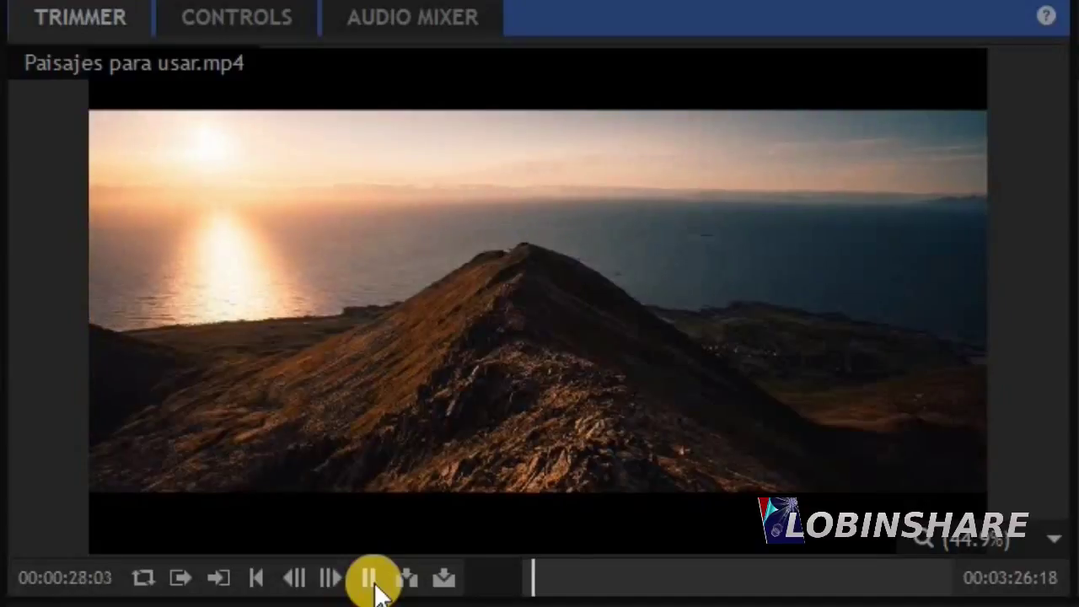
left_click(371, 579)
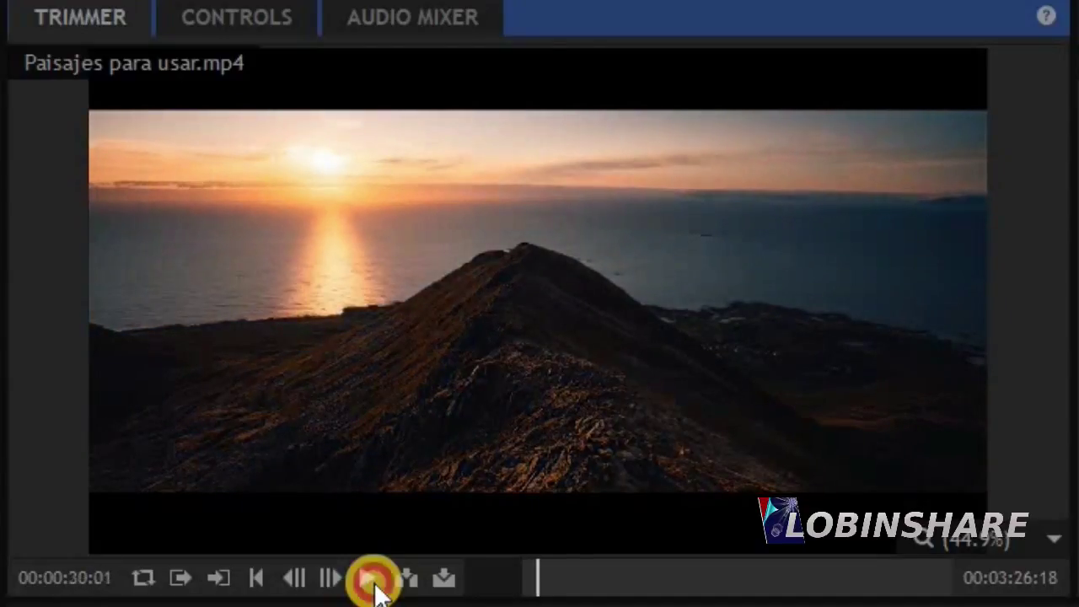
left_click(218, 578)
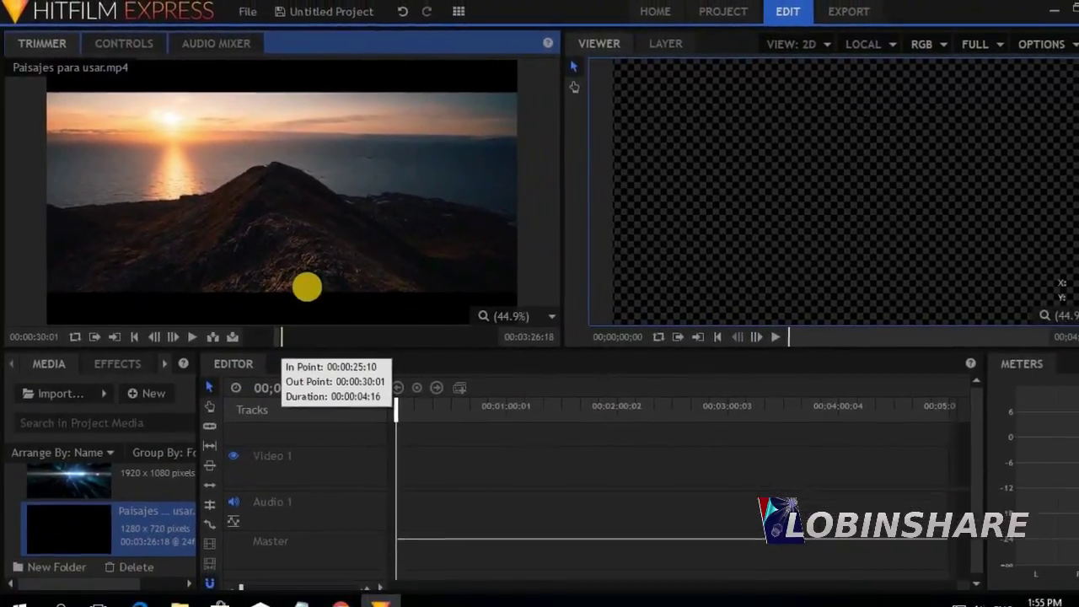
Step: Place the trimmed clip at the start of the timeline, keep the current sequence settings, and play the sequence
left_click(319, 262)
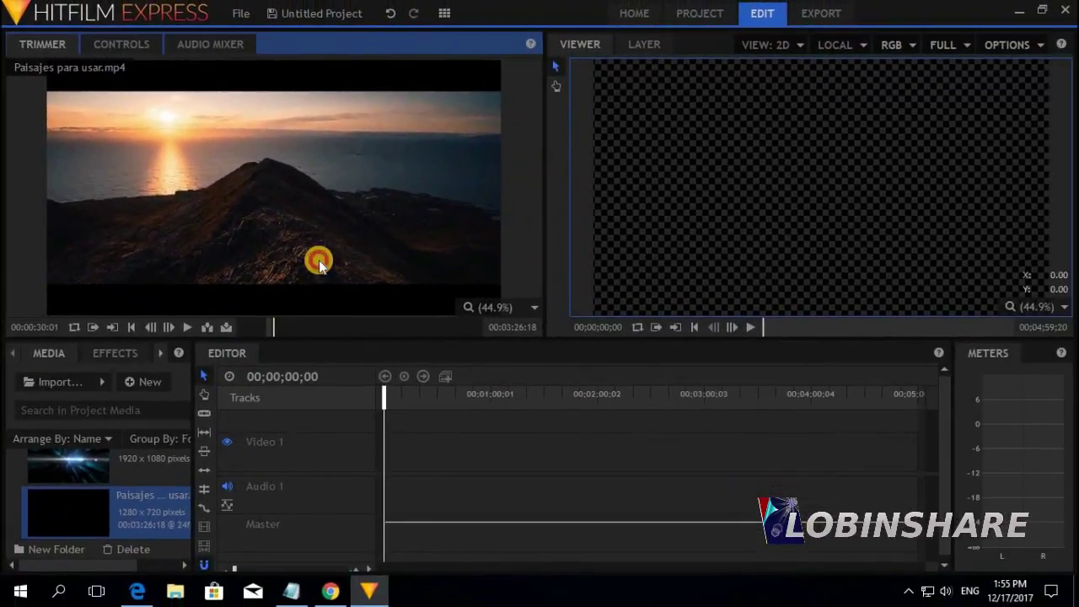
left_click_drag(373, 465, 381, 452)
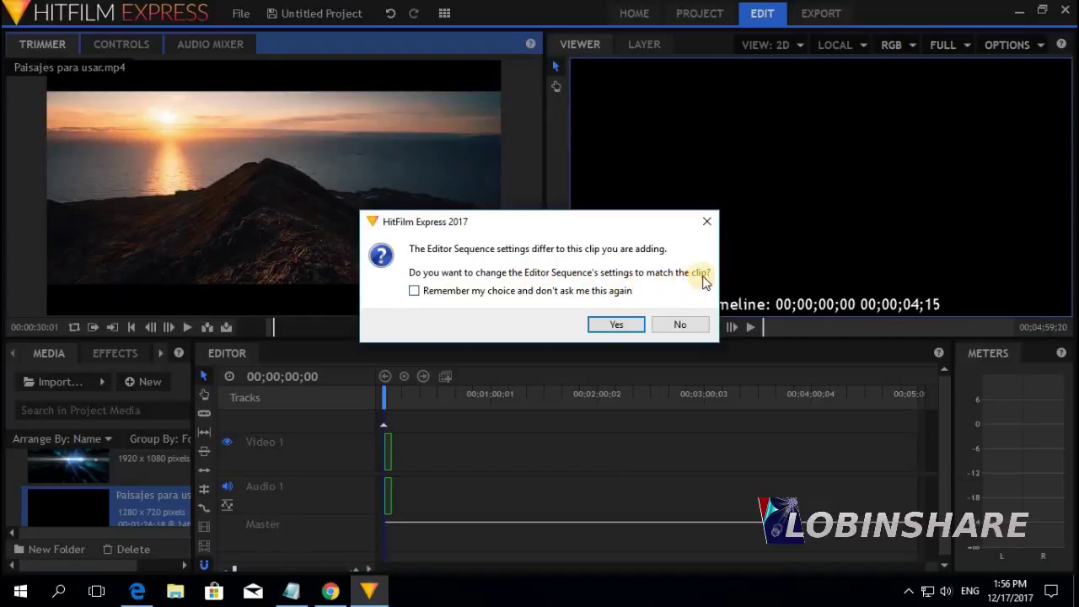
left_click(683, 324)
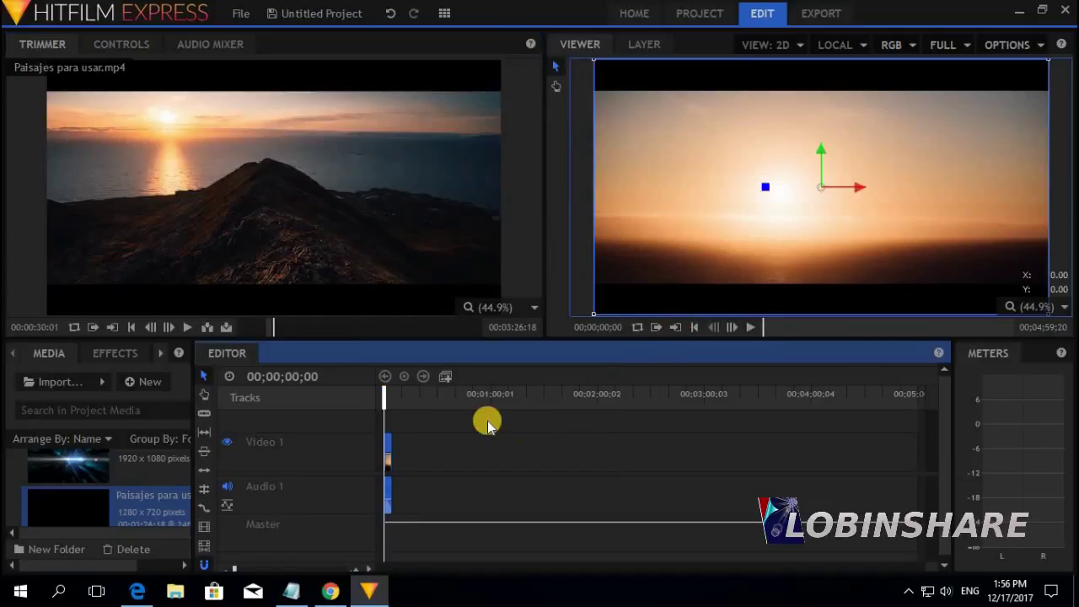
left_click(749, 329)
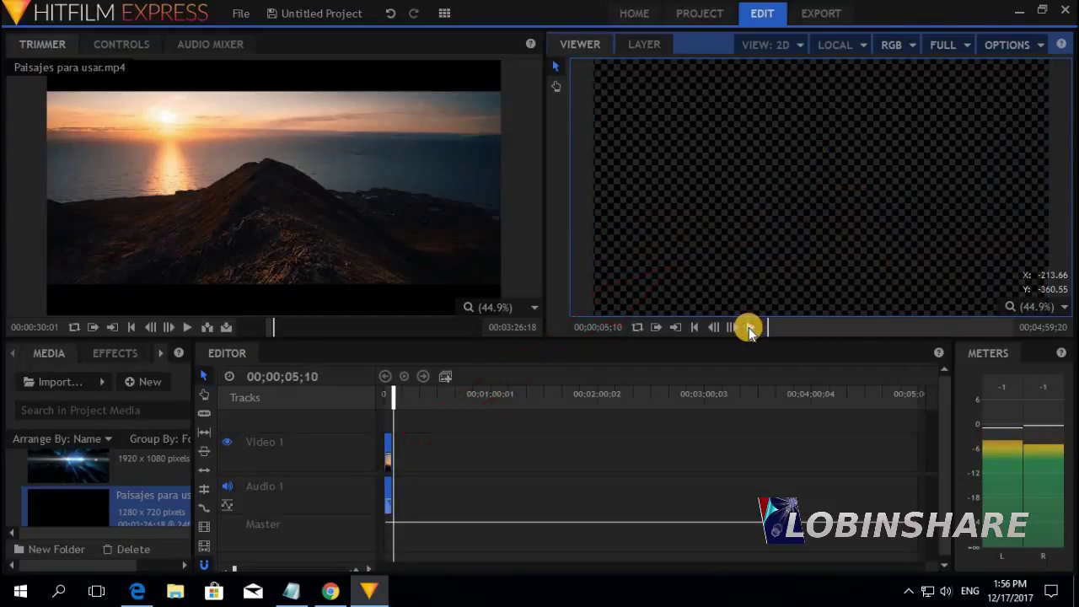
left_click(748, 329)
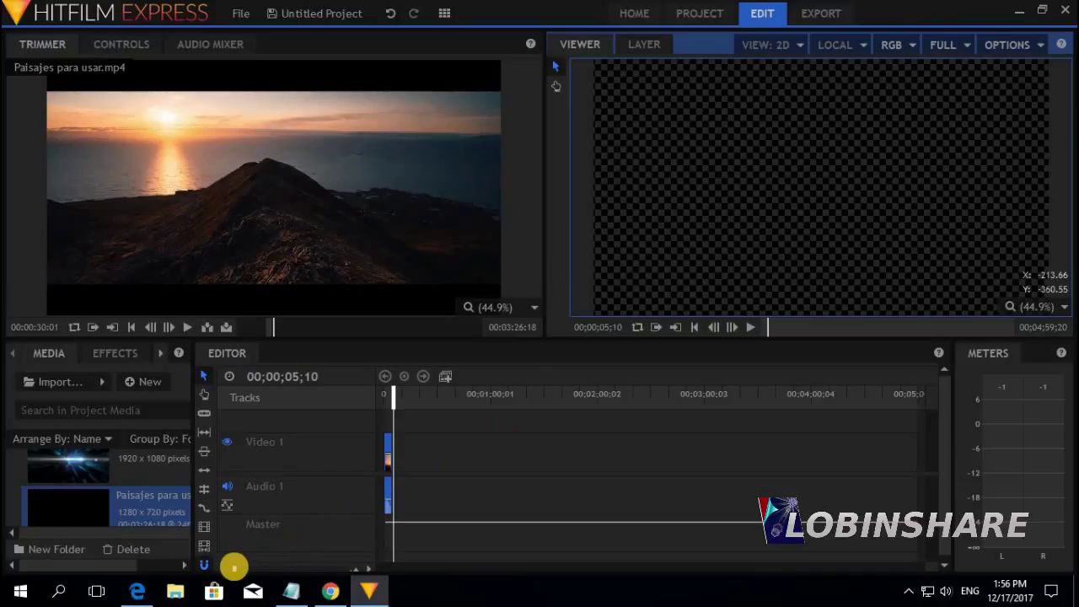
Step: Add Background image 1 directly after the landscape clip on Video 1 and shorten it to about 2 seconds
left_click_drag(235, 566, 245, 571)
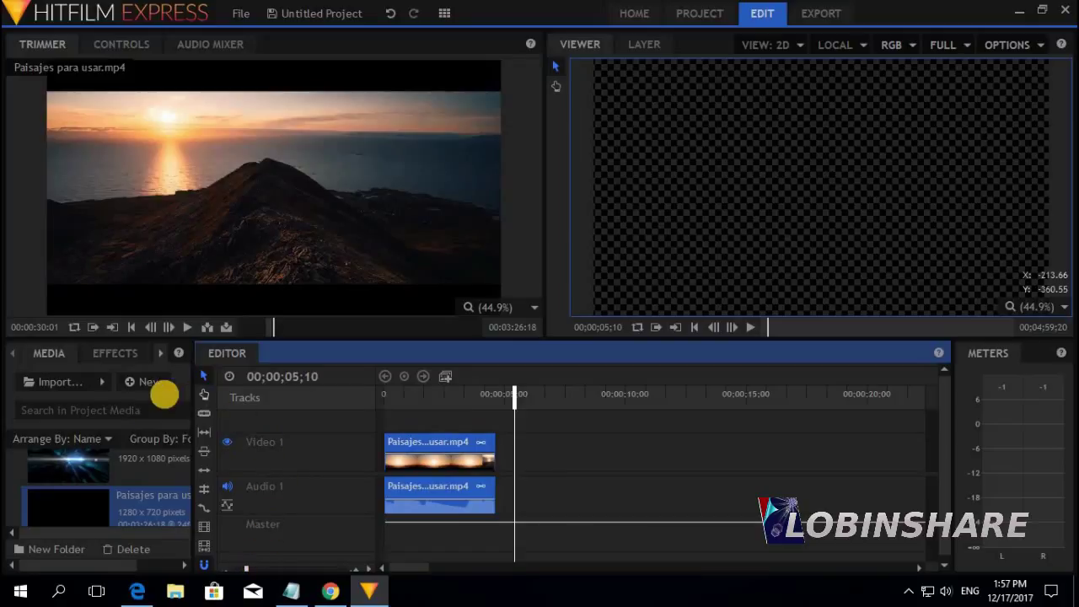
left_click(78, 481)
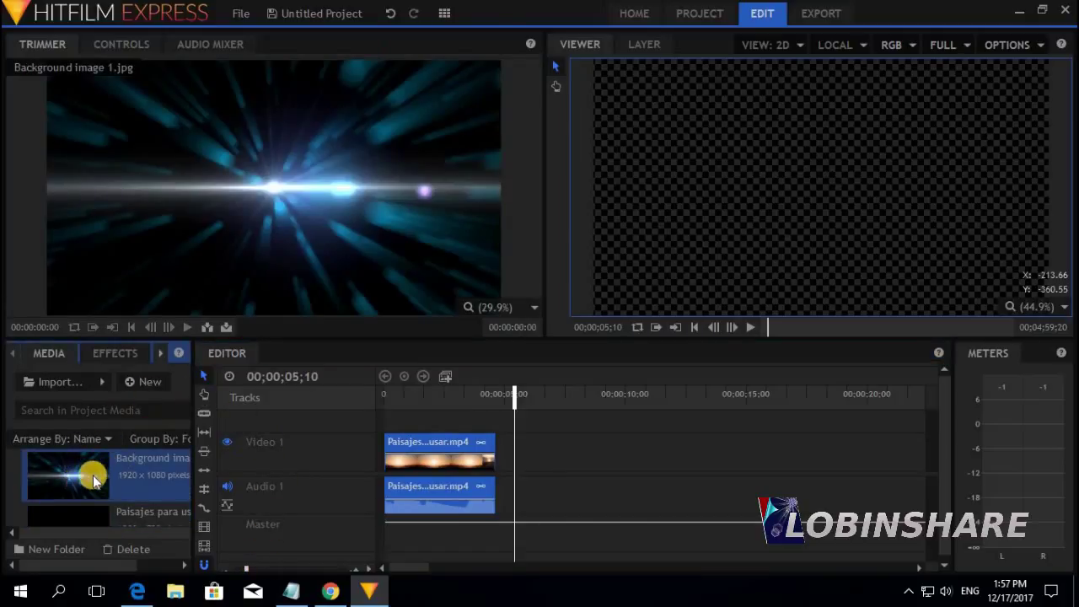
left_click_drag(389, 442, 554, 453)
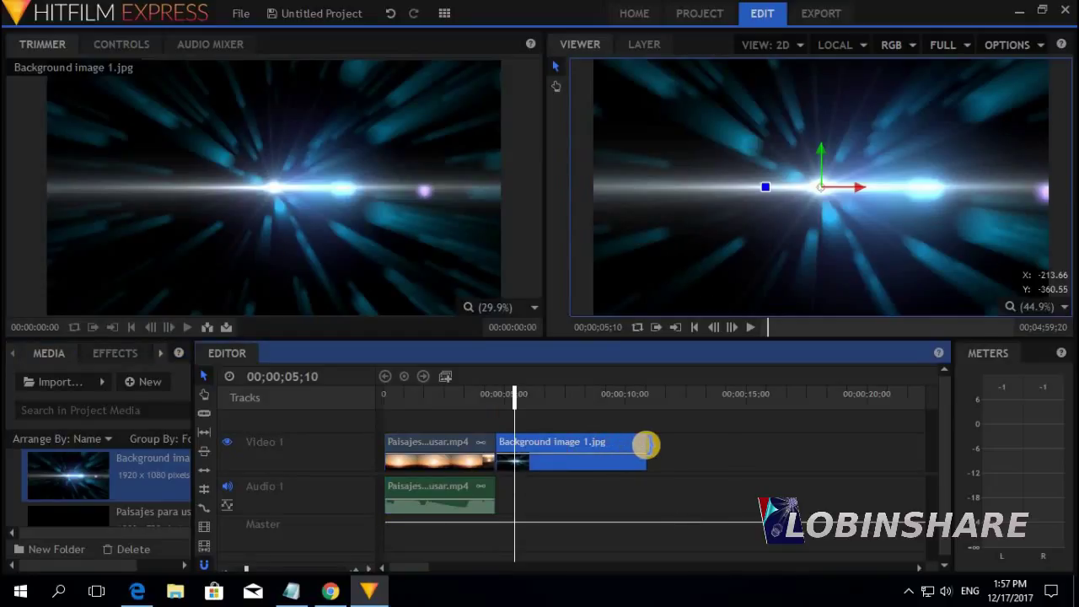
left_click_drag(646, 444, 547, 453)
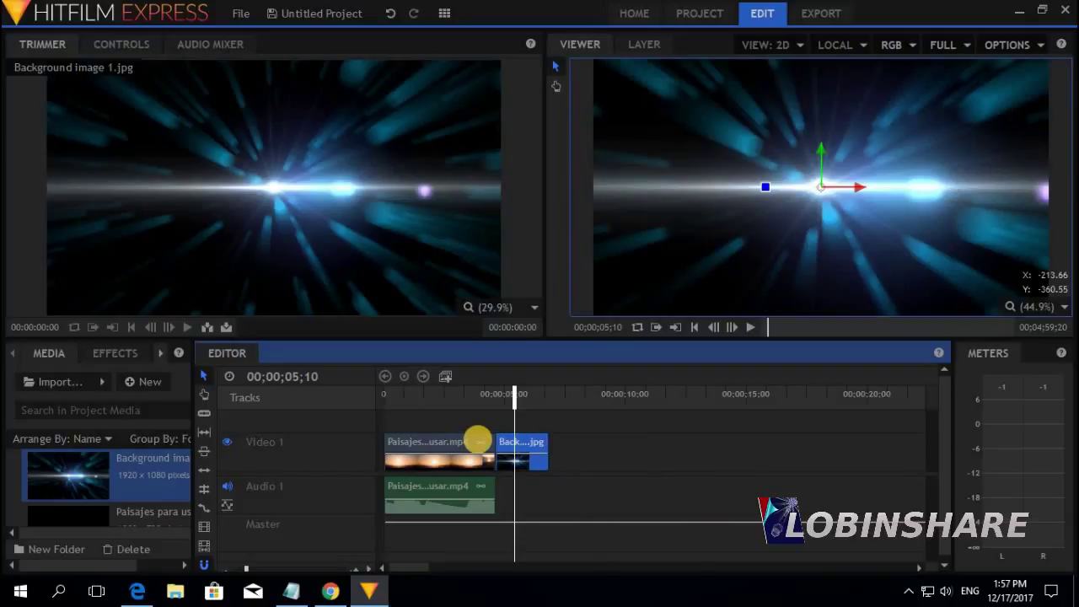
Step: Widen the trim range of Paisajes para usar.mp4 to nearly its full length and move its playhead to 00:01:20:07
left_click(87, 510)
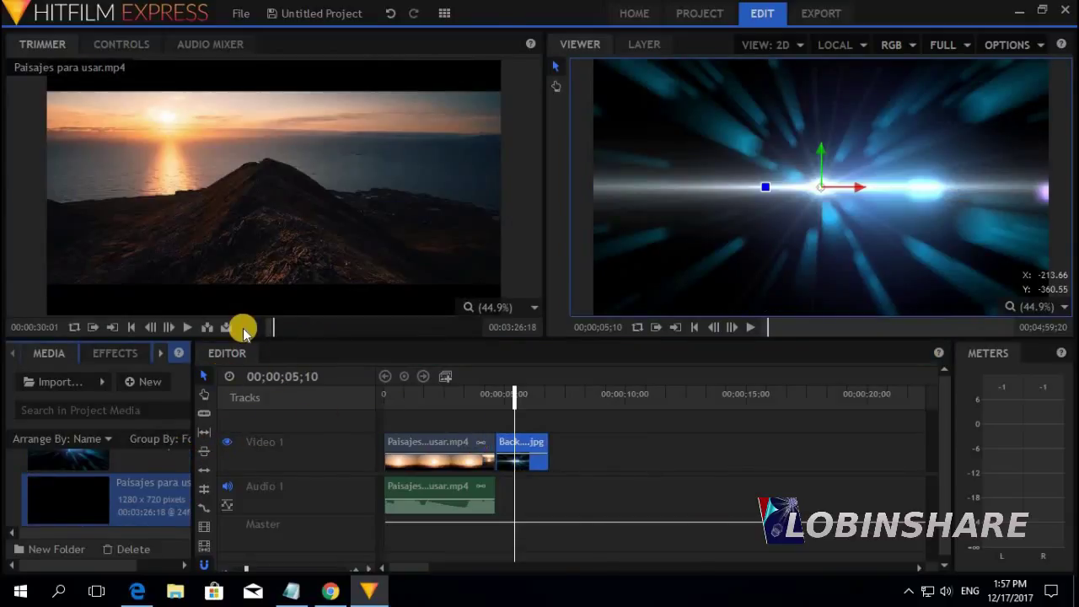
left_click(242, 331)
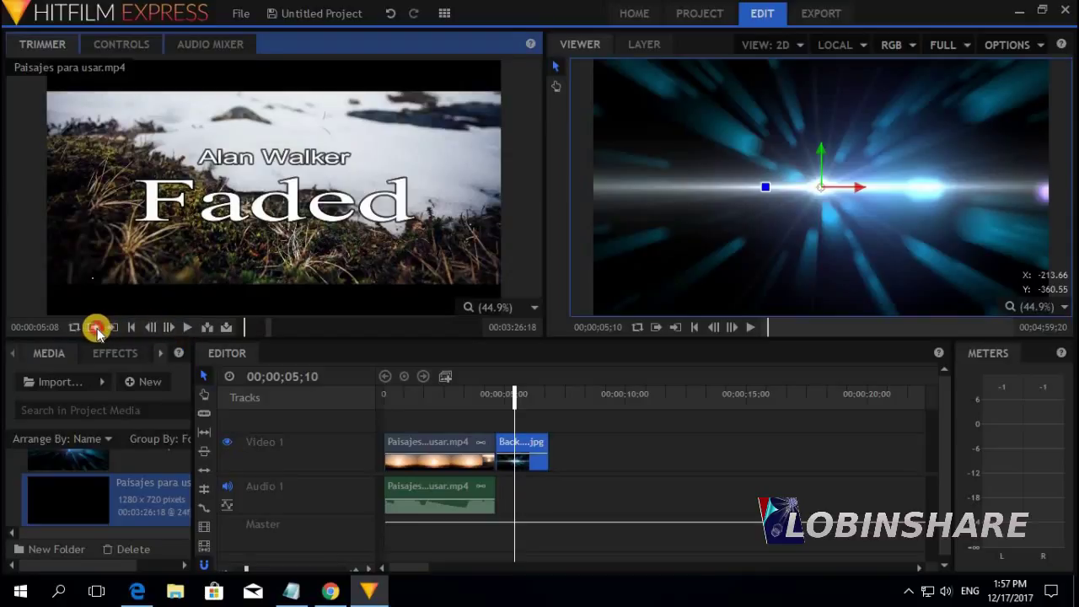
left_click(478, 334)
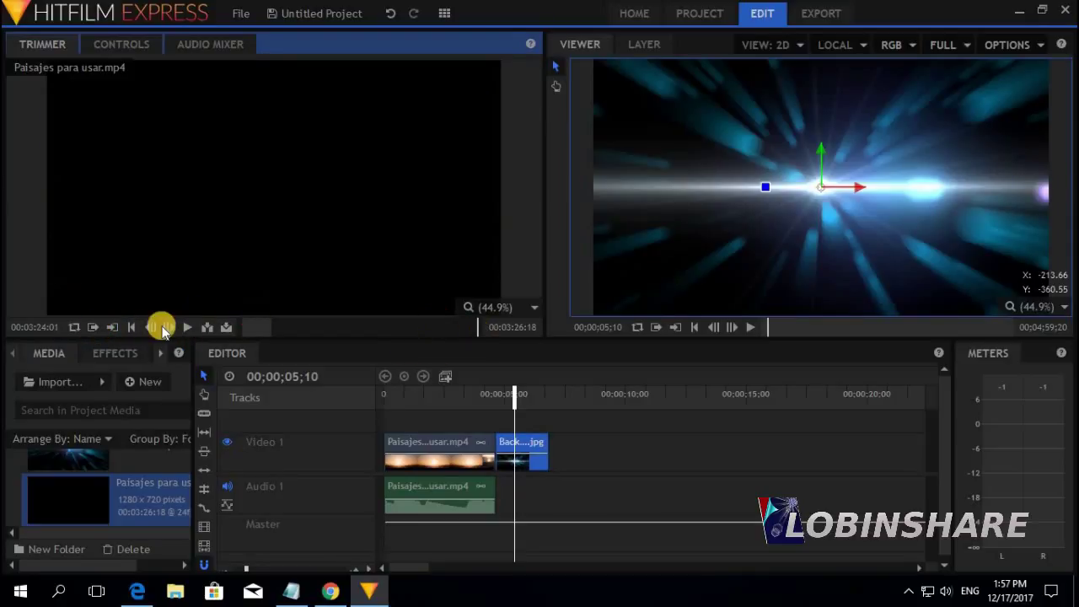
left_click(115, 332)
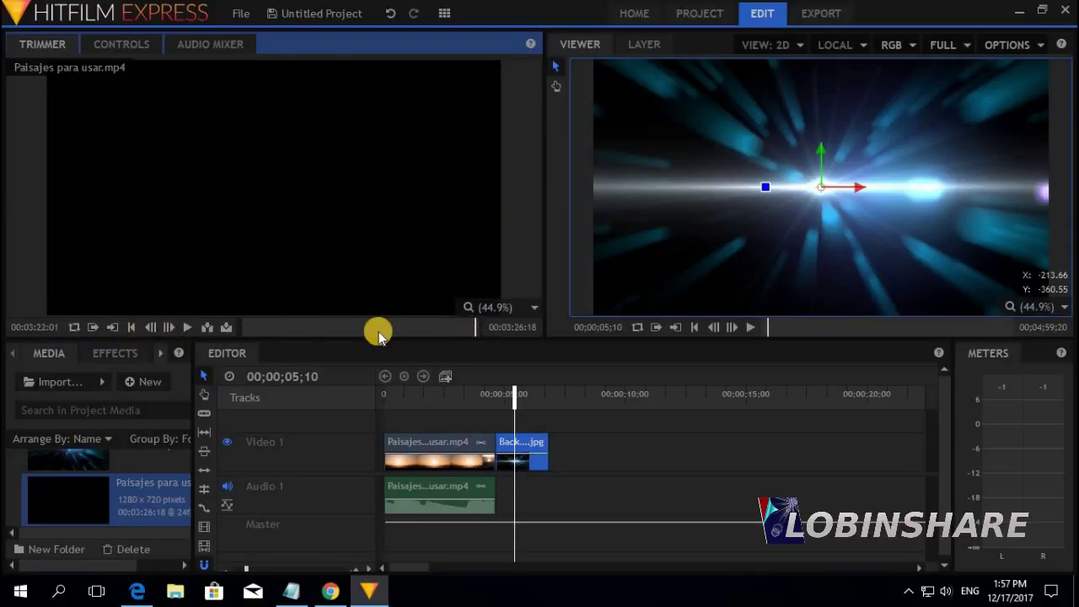
left_click(331, 332)
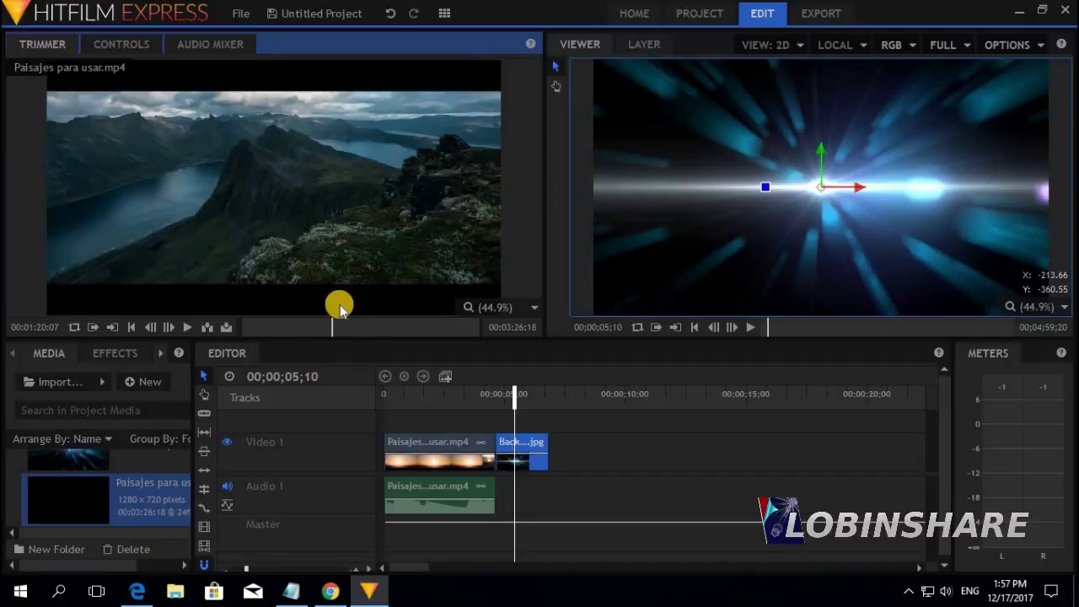
Step: Trim Paisajes para usar.mp4 with its in point at 00:01:20:07 and its out point at 00:01:25:13
left_click(93, 328)
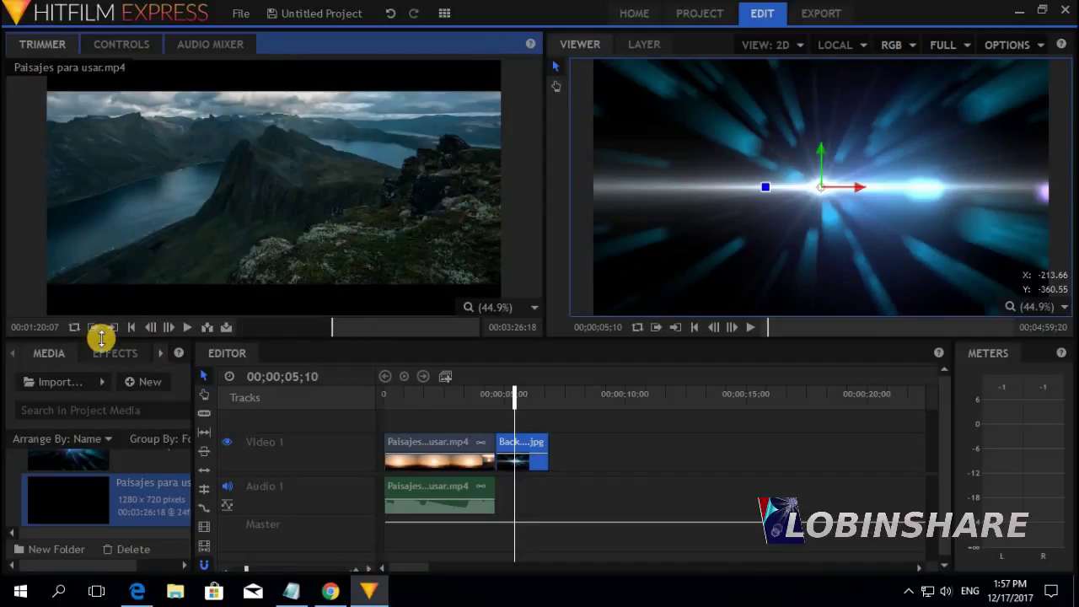
left_click(189, 327)
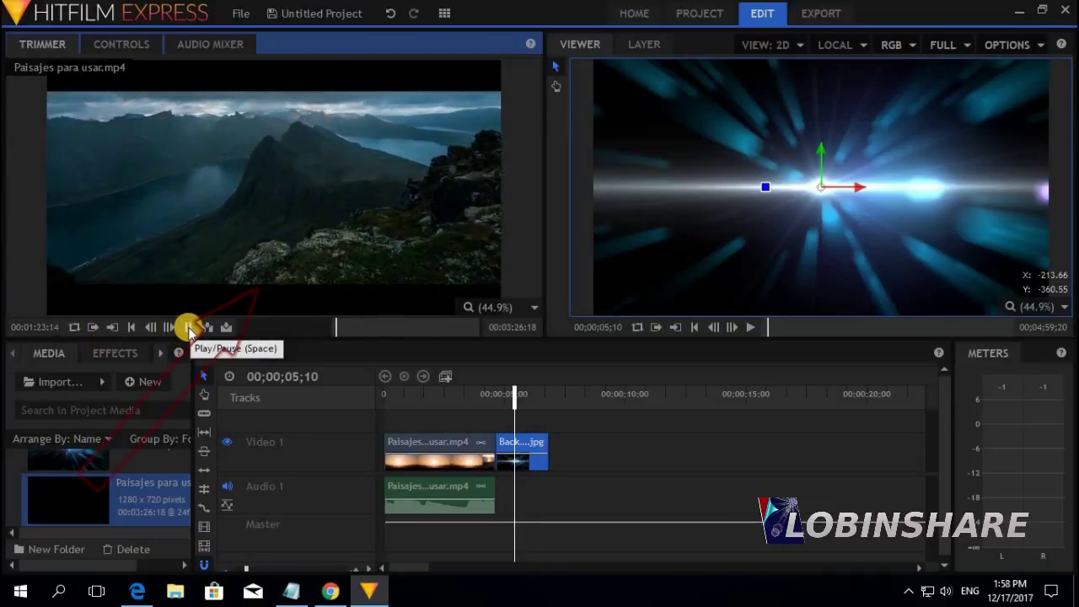
left_click(189, 328)
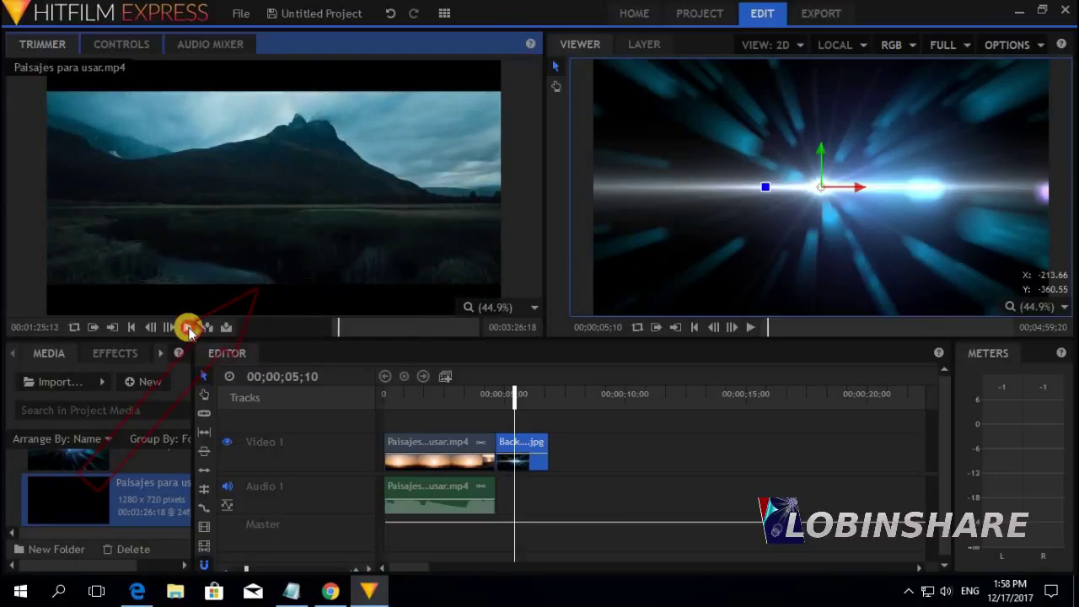
left_click(112, 333)
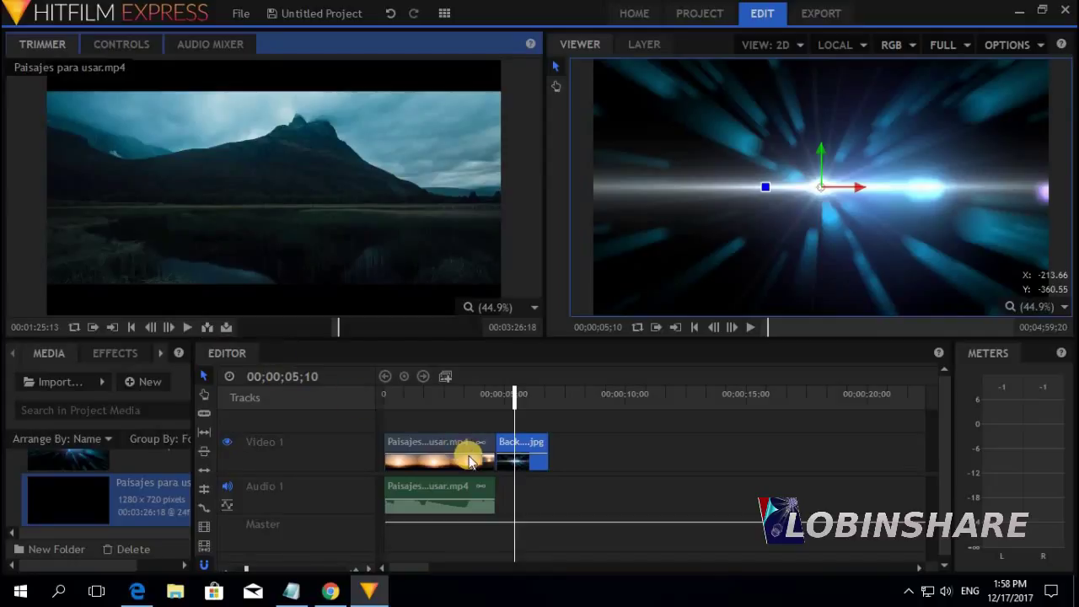
Step: Insert the trimmed clip on the timeline at 00;00;06;19, directly after the background image clip
left_click(471, 396)
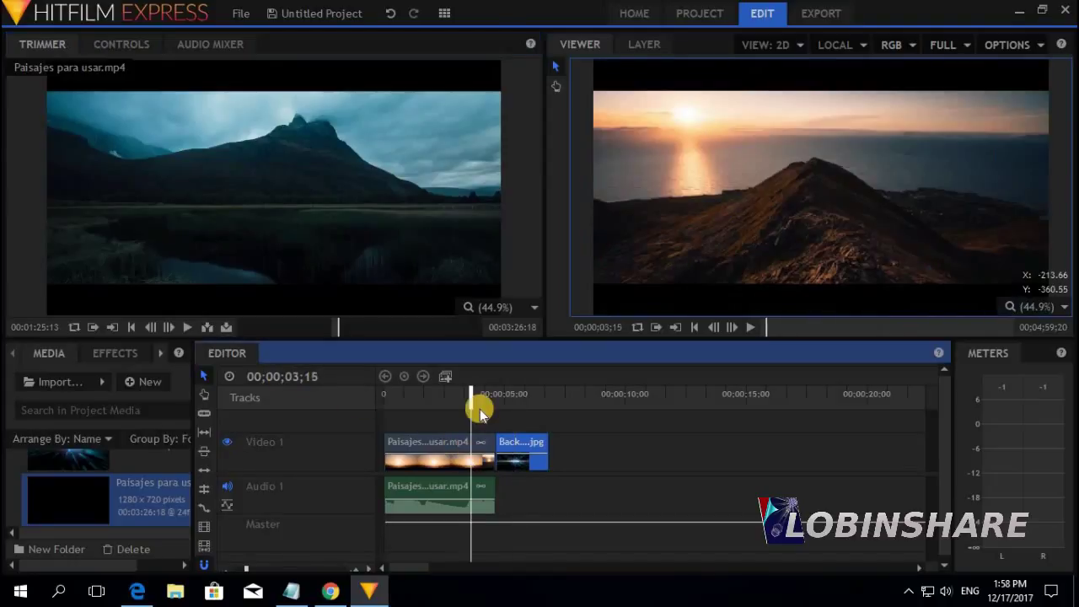
left_click(548, 395)
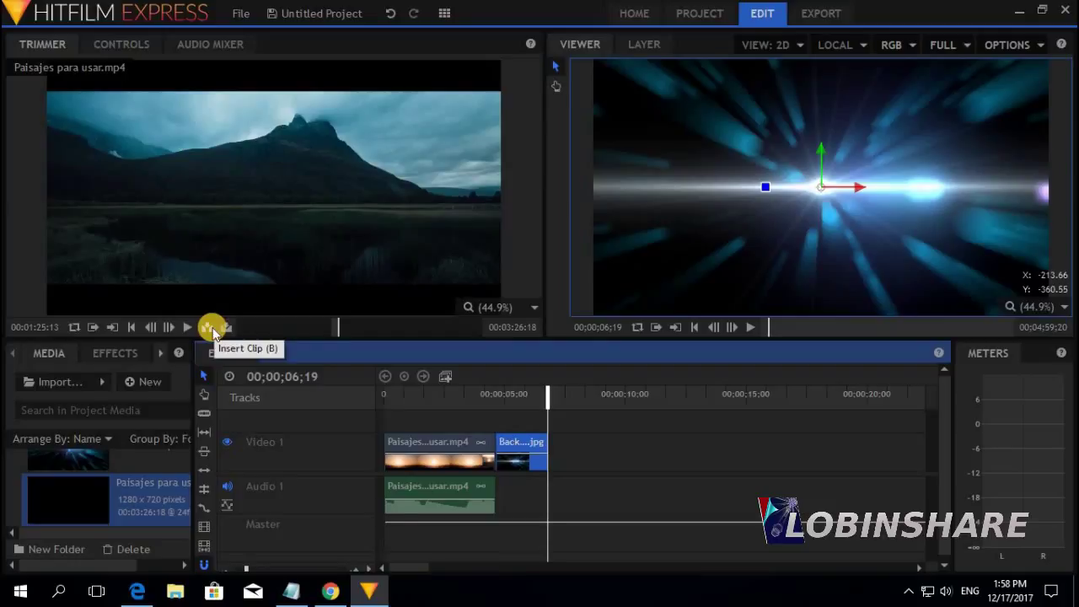
left_click(209, 328)
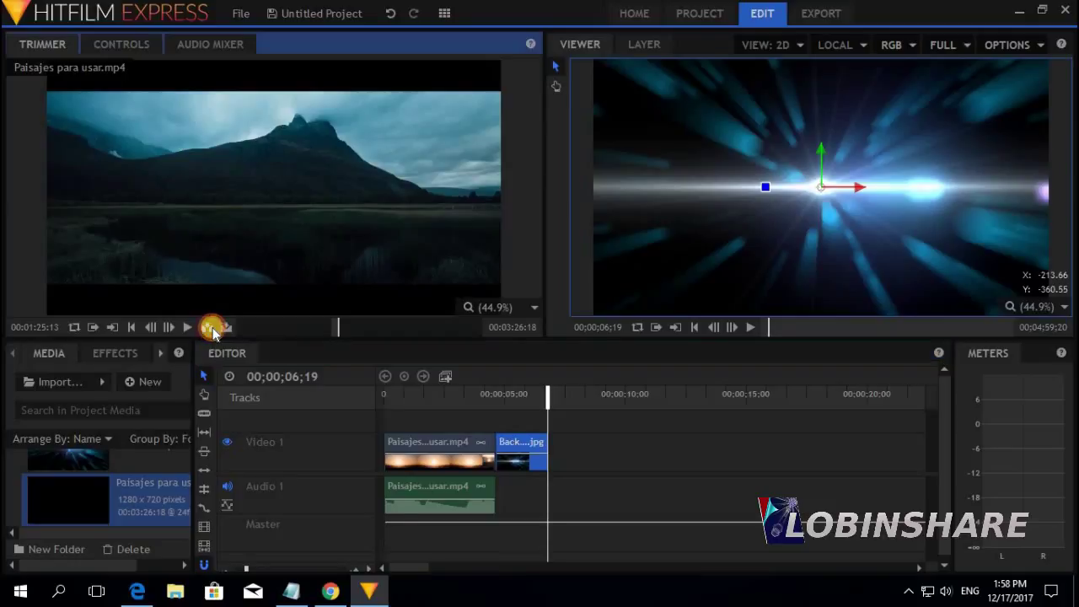
Step: Play the sequence from its beginning into the third clip, return the playhead to 00;00;00;03, and select the first clip
left_click(387, 403)
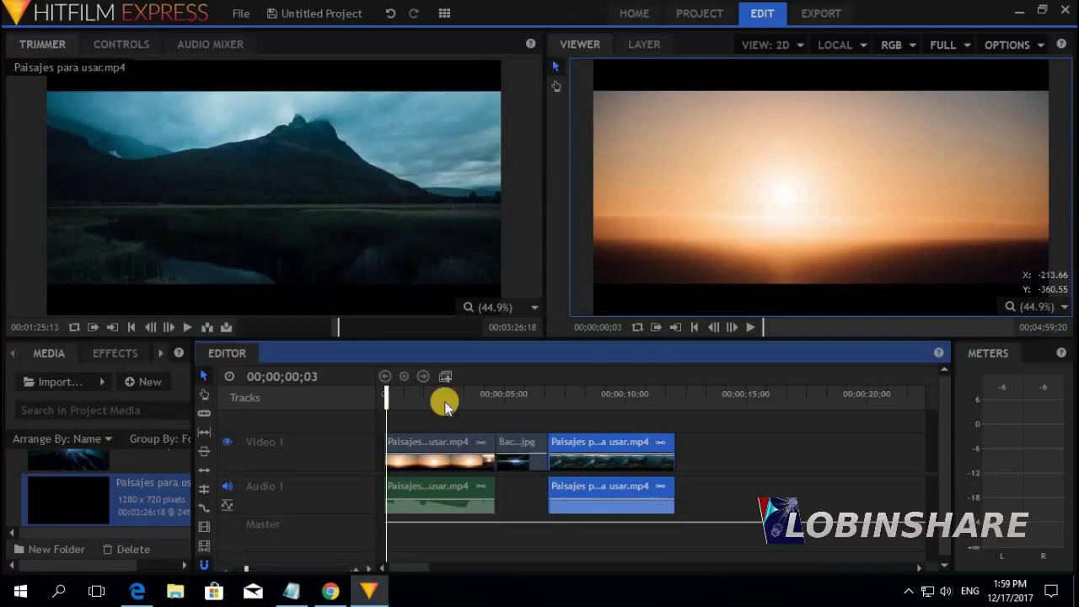
left_click(753, 330)
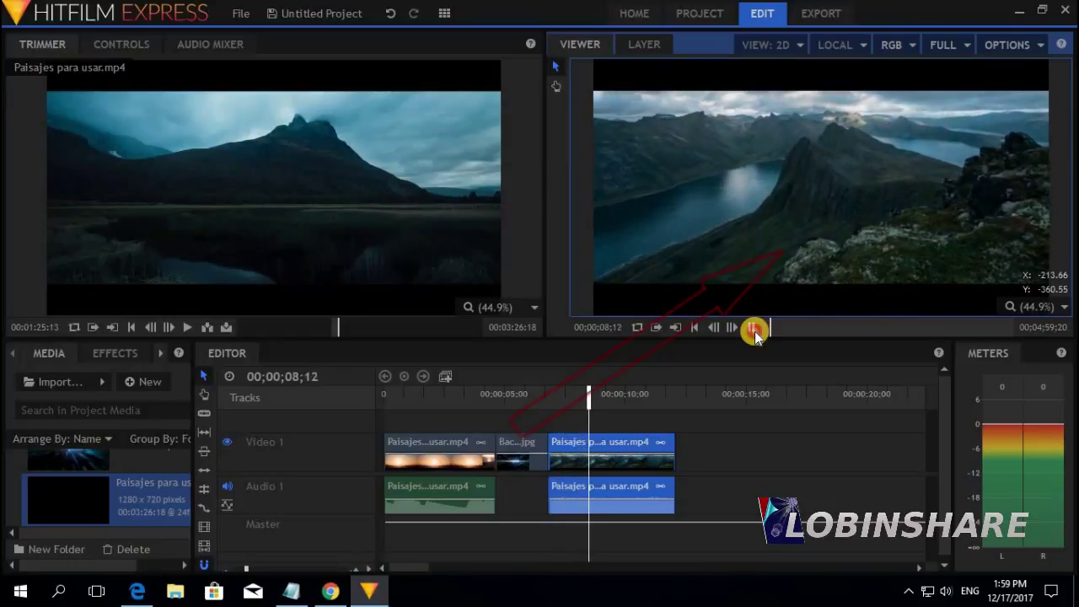
left_click(751, 328)
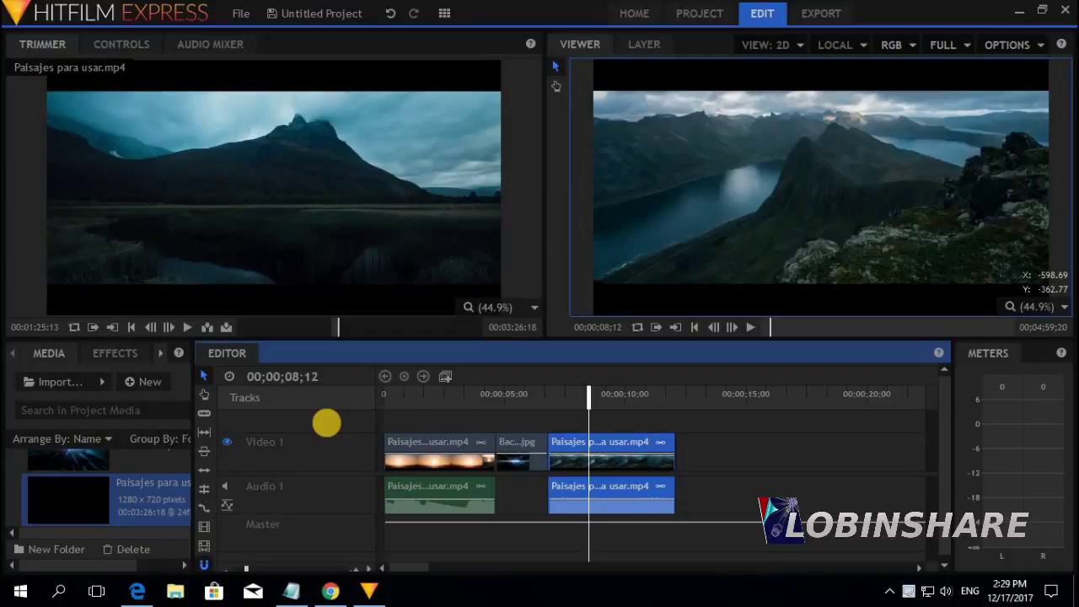
left_click(411, 445)
left_click(386, 393)
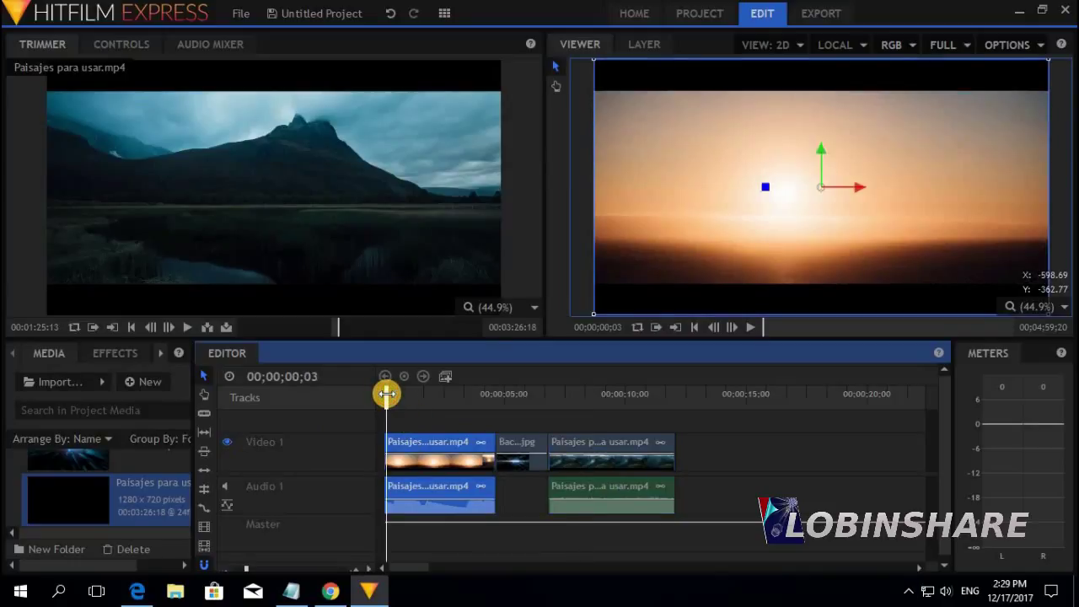
left_click(426, 444)
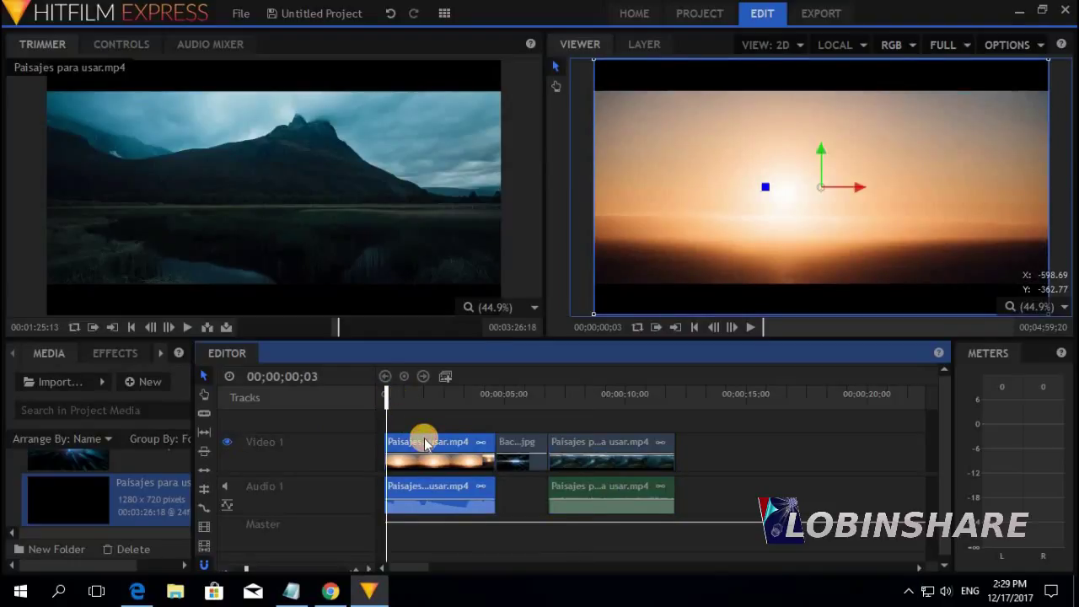
right_click(425, 445)
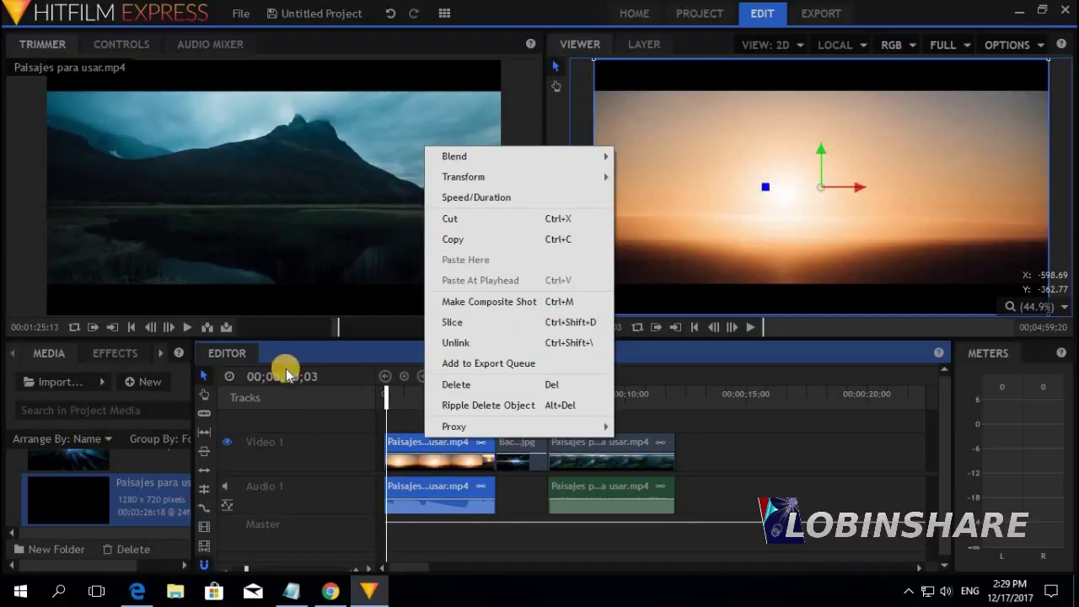
left_click(232, 359)
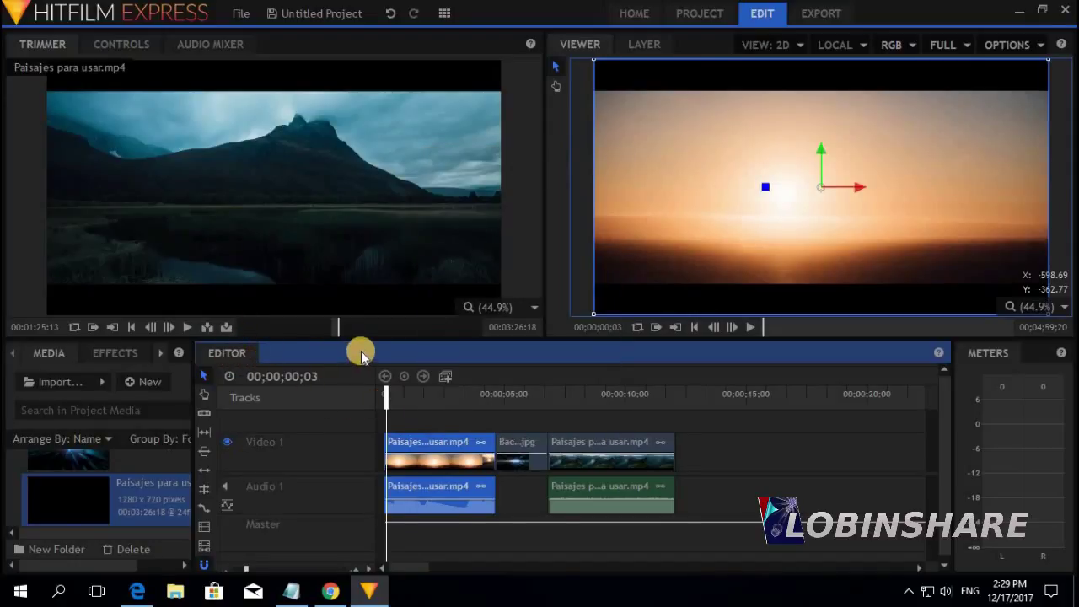
left_click(444, 14)
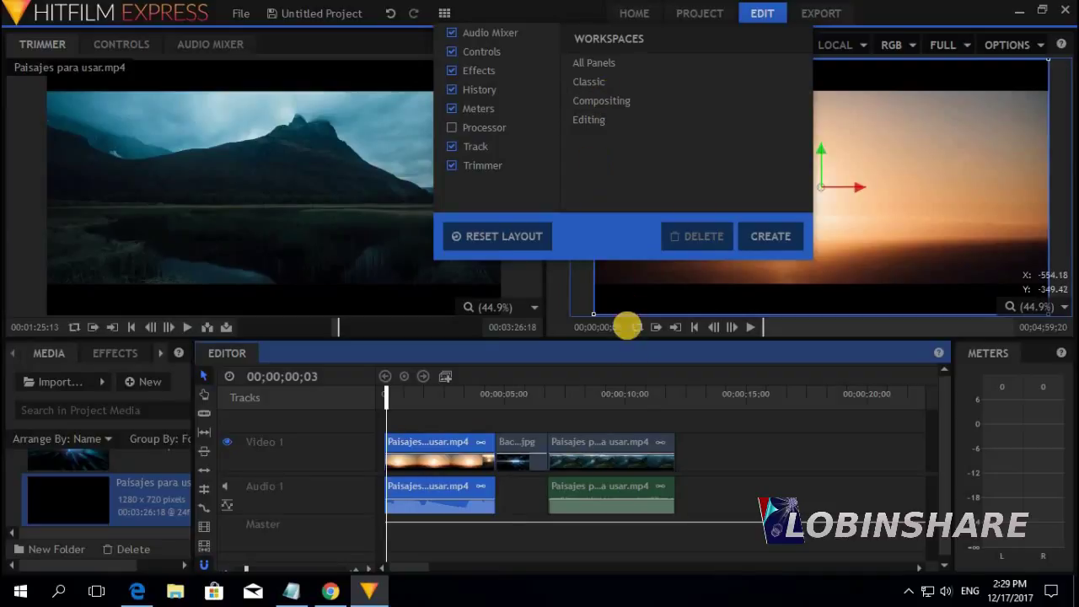
Step: Convert the first landscape clip to a composite shot named GreenScreen1.mp4 Composite Shot, keeping the Selected Clip and Leave Here options
left_click(455, 448)
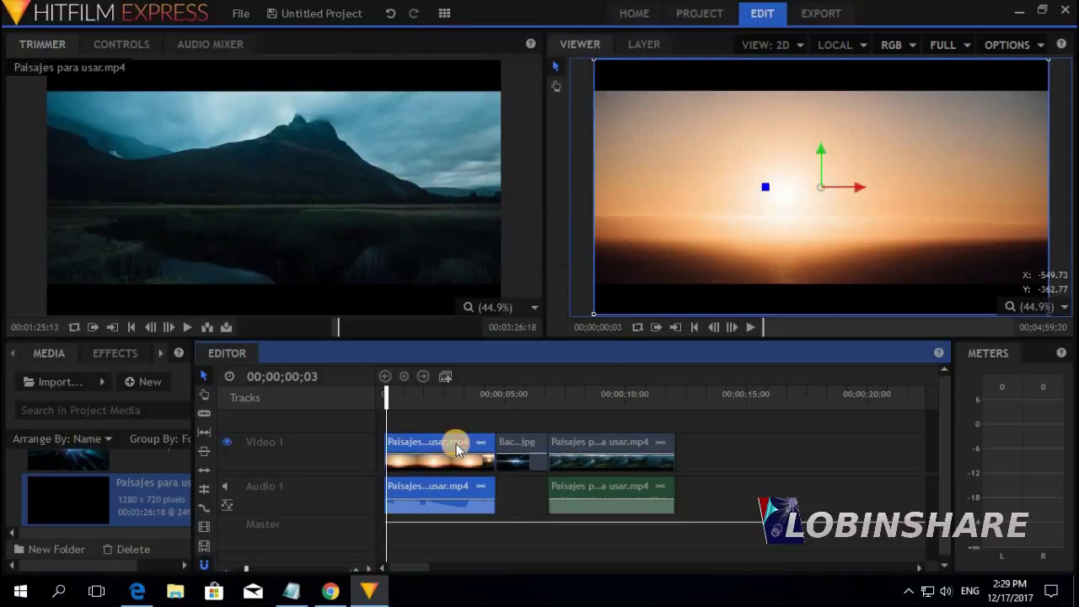
right_click(456, 449)
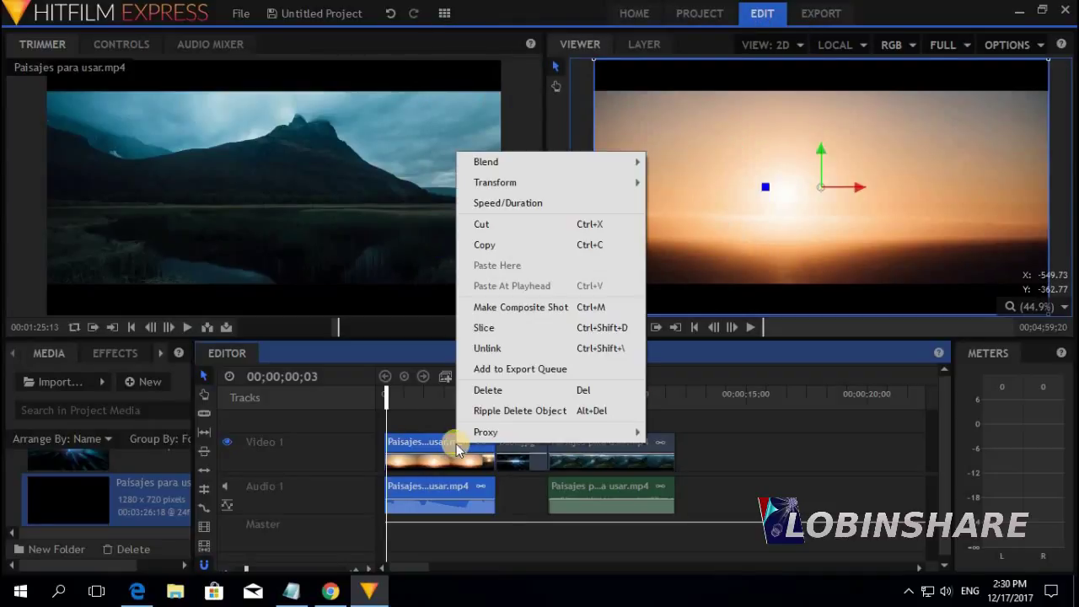
left_click(529, 309)
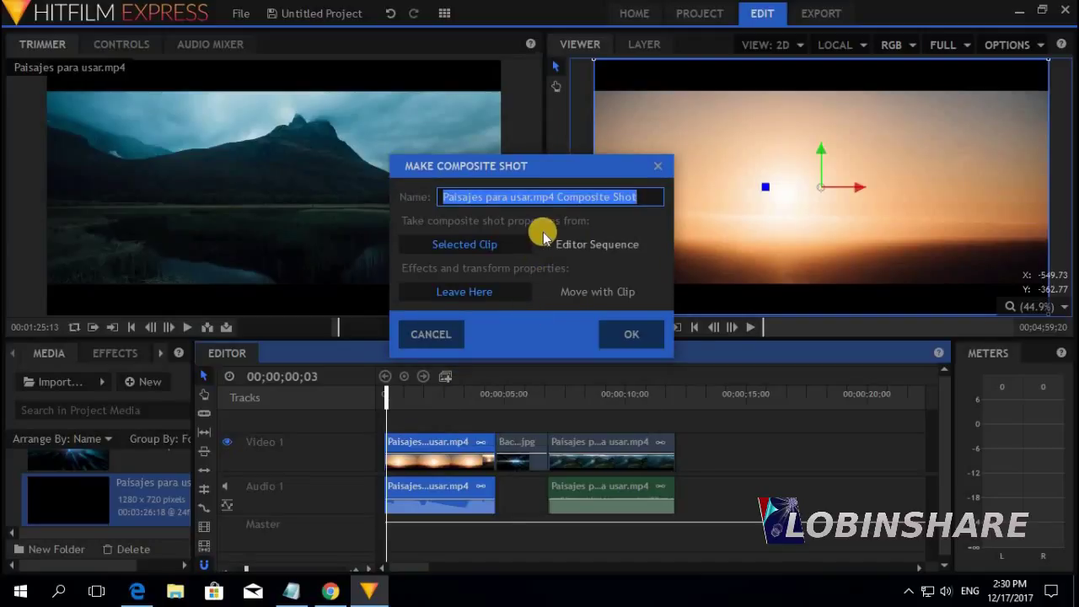
left_click_drag(504, 197, 418, 202)
key("BackSpace")
type("GreenScreen1")
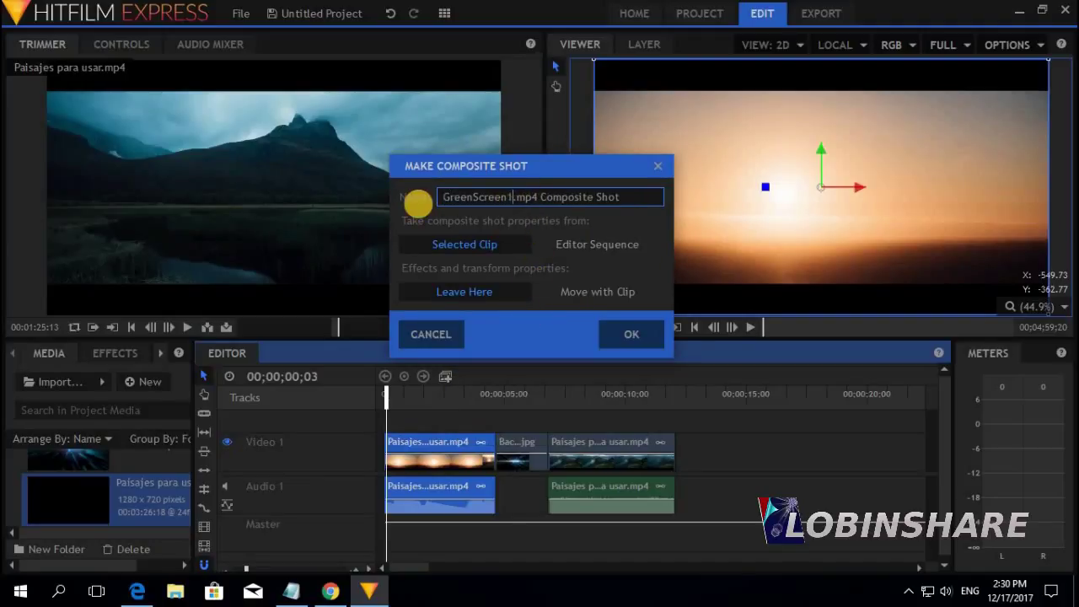
left_click(639, 333)
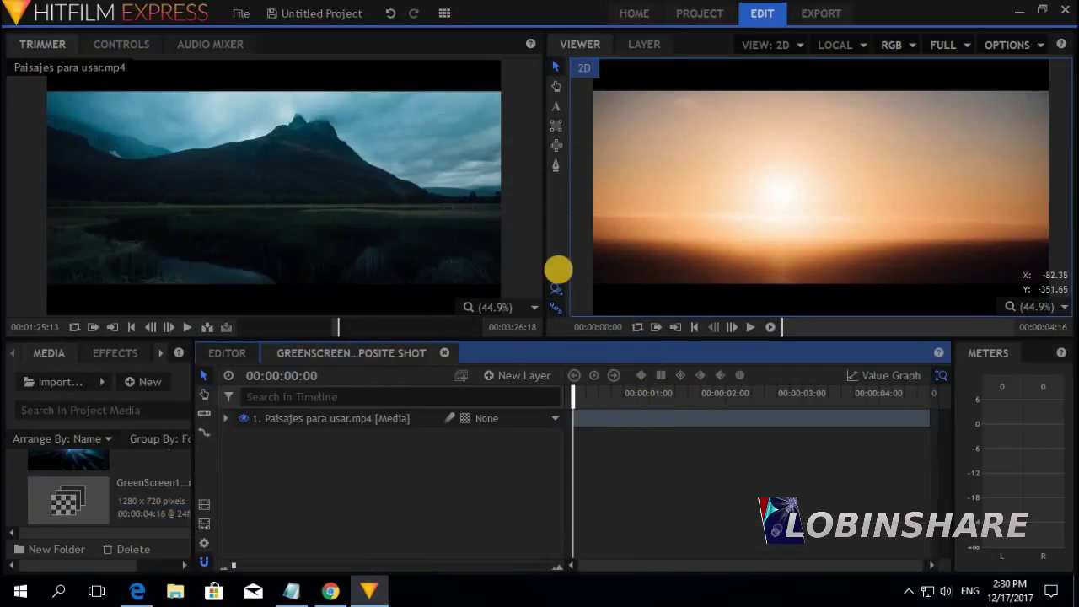
Step: Switch to the Compositing workspace, preview the composite shot, and return its playhead to the start
left_click(445, 13)
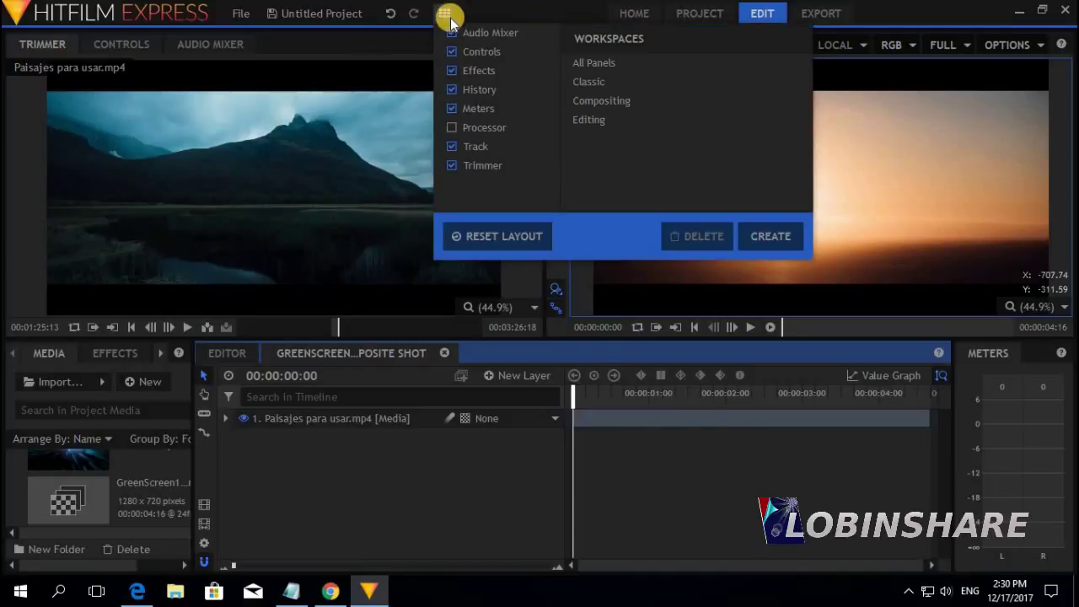
left_click(607, 101)
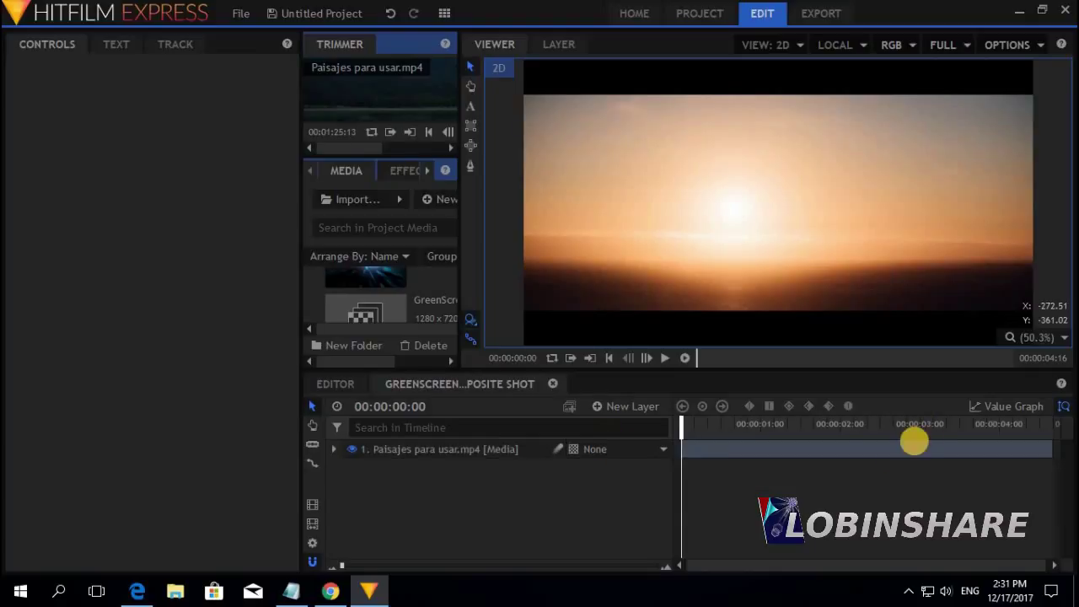
left_click(667, 359)
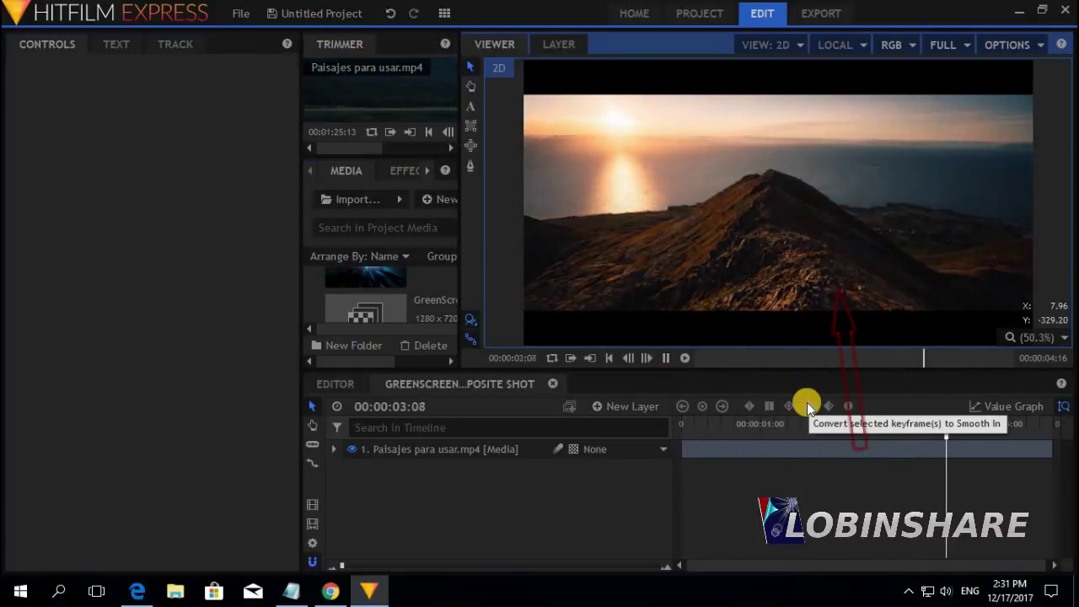
left_click(687, 428)
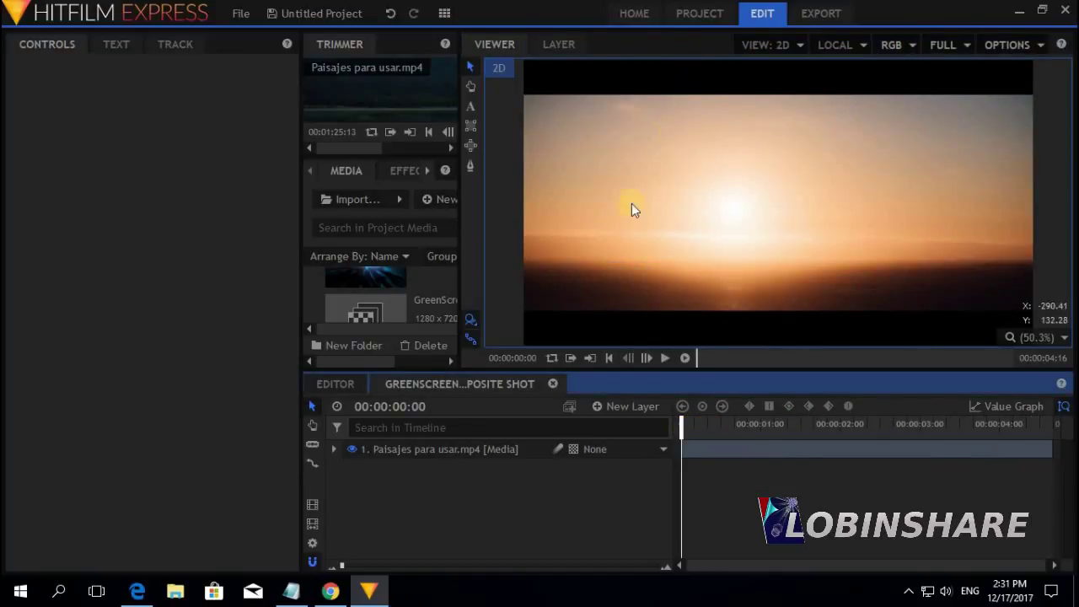
Step: Import the video of the beautiful girl dancing on green screen from the Videos folder into the project media
left_click(348, 170)
left_click(413, 279)
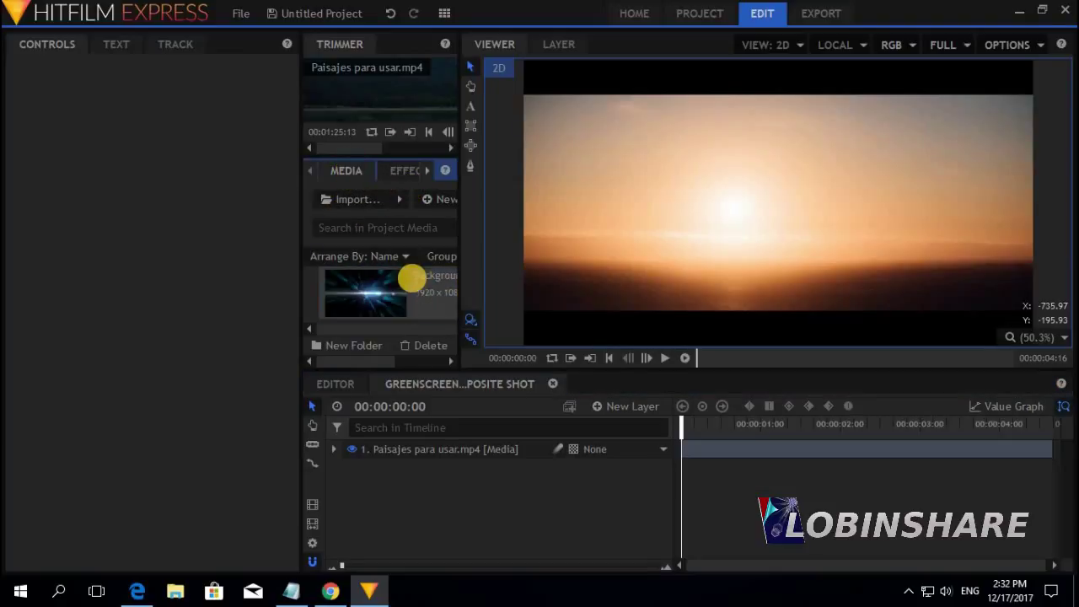
scroll(413, 279, "up", 2)
left_click(337, 206)
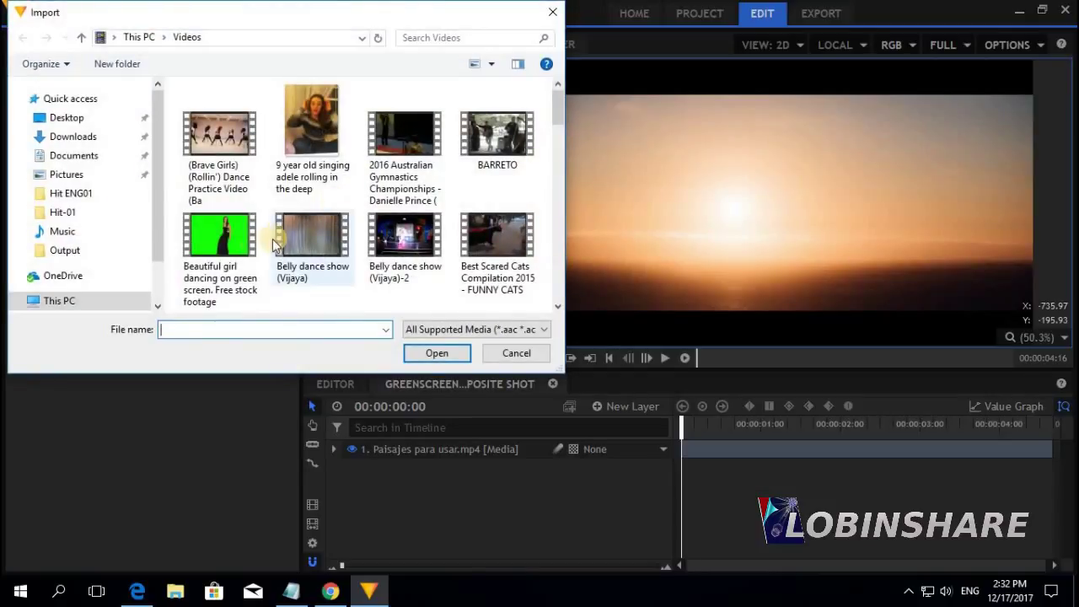
left_click(251, 244)
left_click(437, 353)
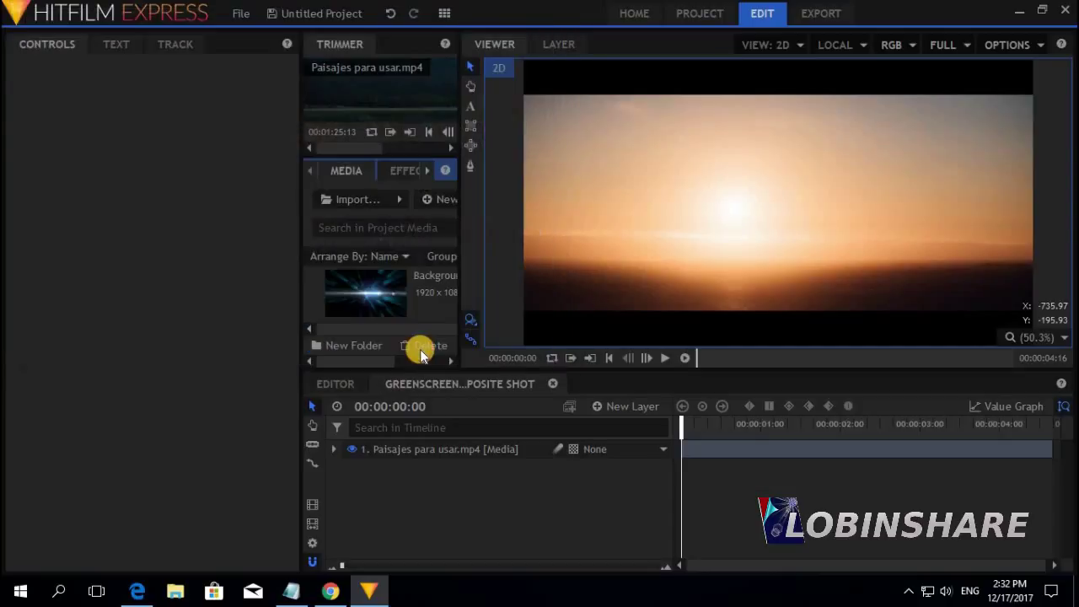
Step: Import the images green screen girl and Green-Screen-Actress-Sample from the Pictures folder
left_click(363, 213)
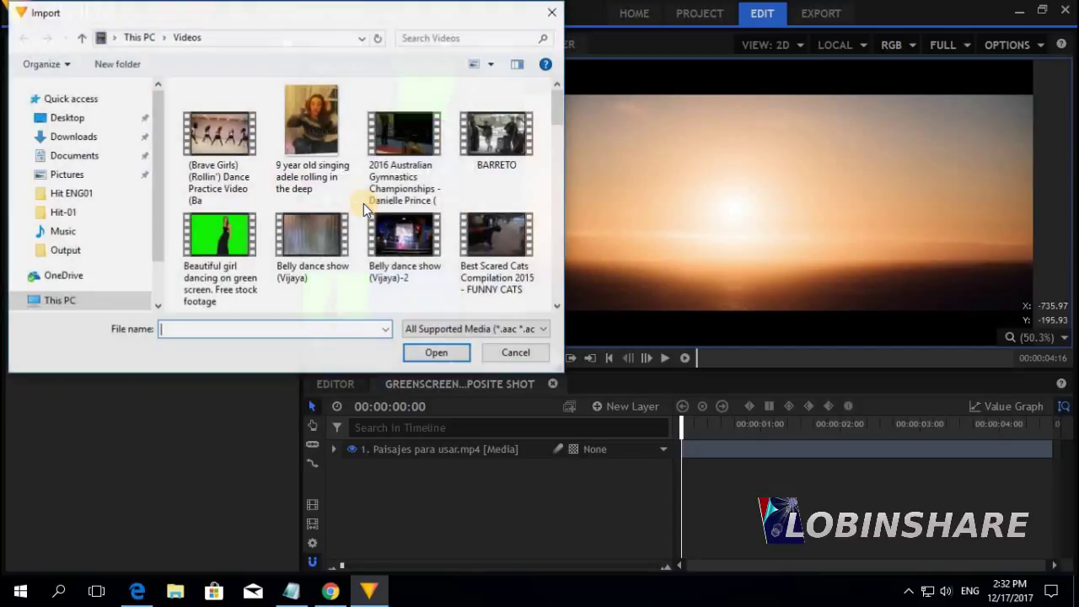
left_click(66, 174)
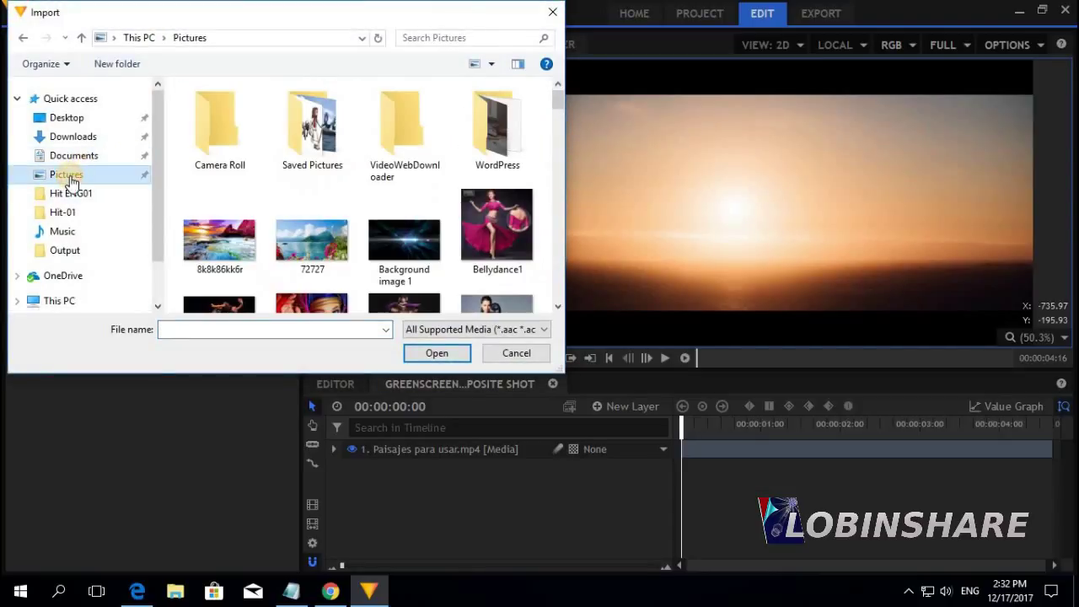
scroll(531, 194, "down", 5)
left_click(521, 141)
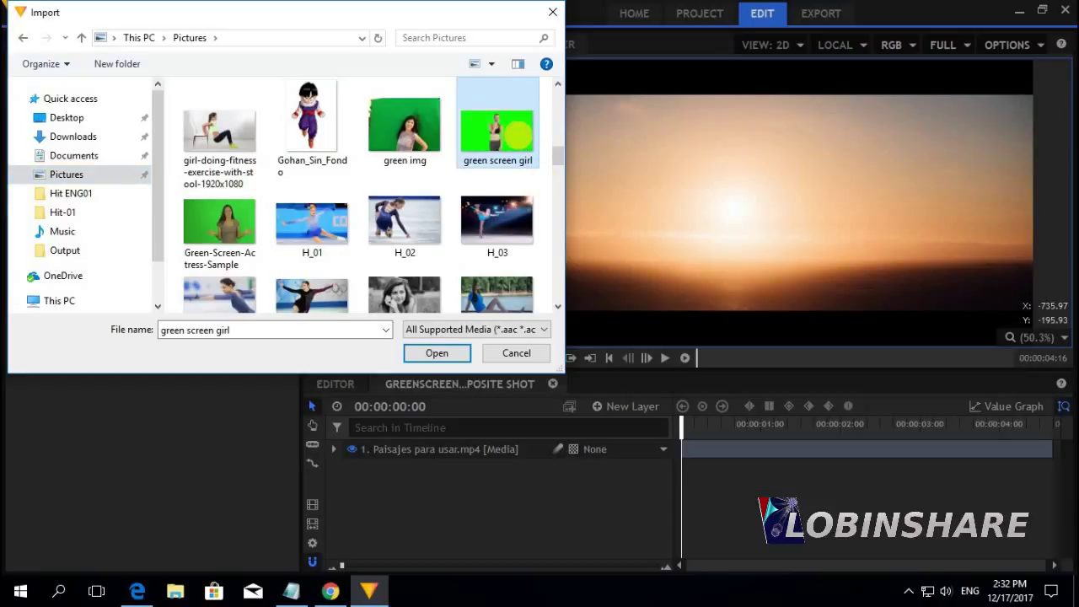
left_click(220, 220, "ctrl")
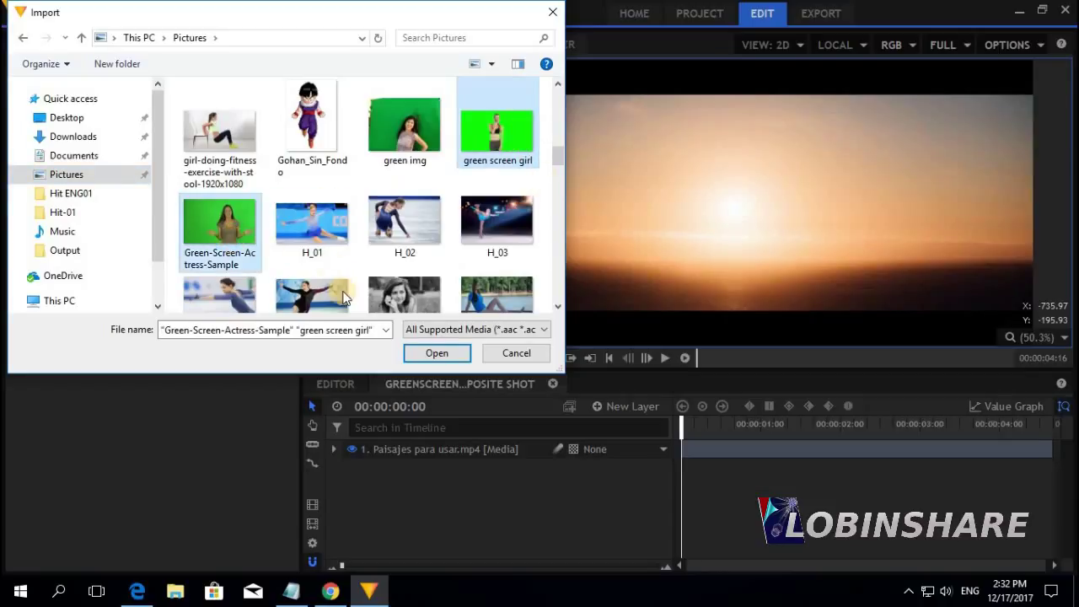
left_click(437, 353)
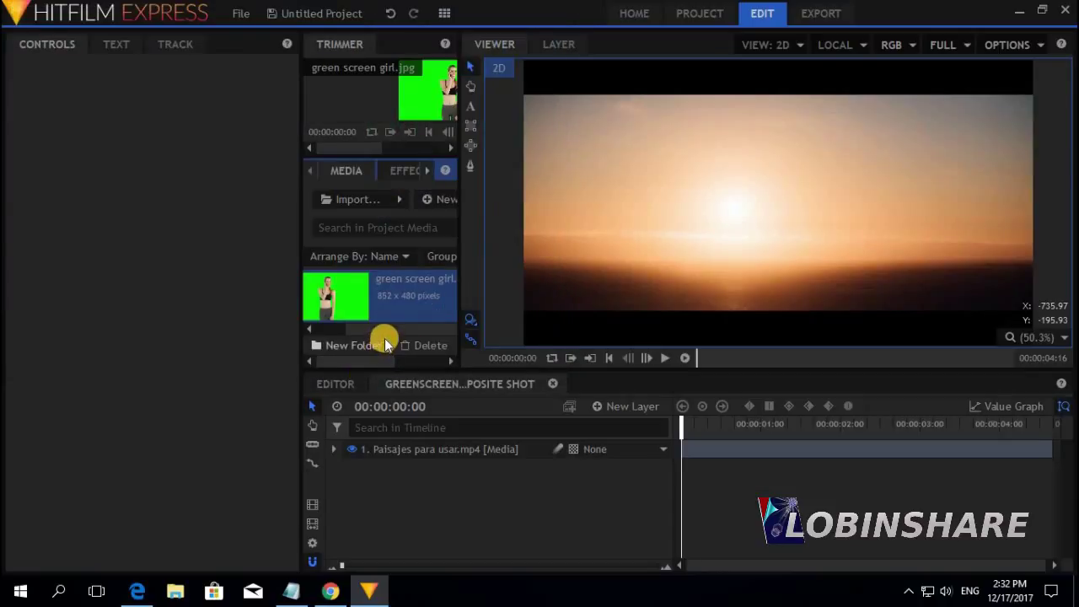
scroll(390, 299, "up", 3)
scroll(390, 302, "down", 2)
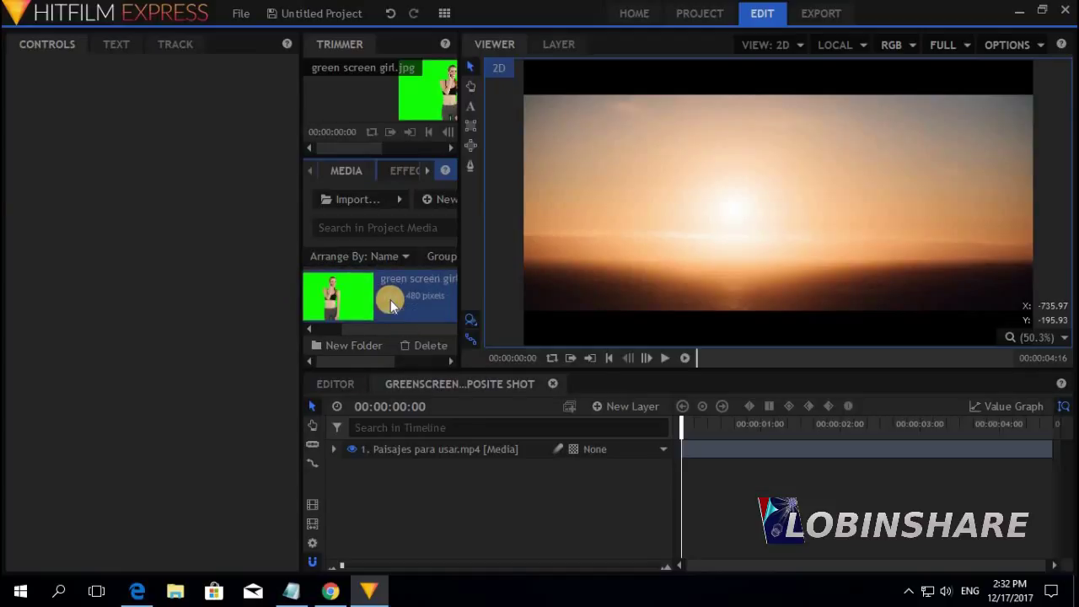
scroll(390, 302, "up", 2)
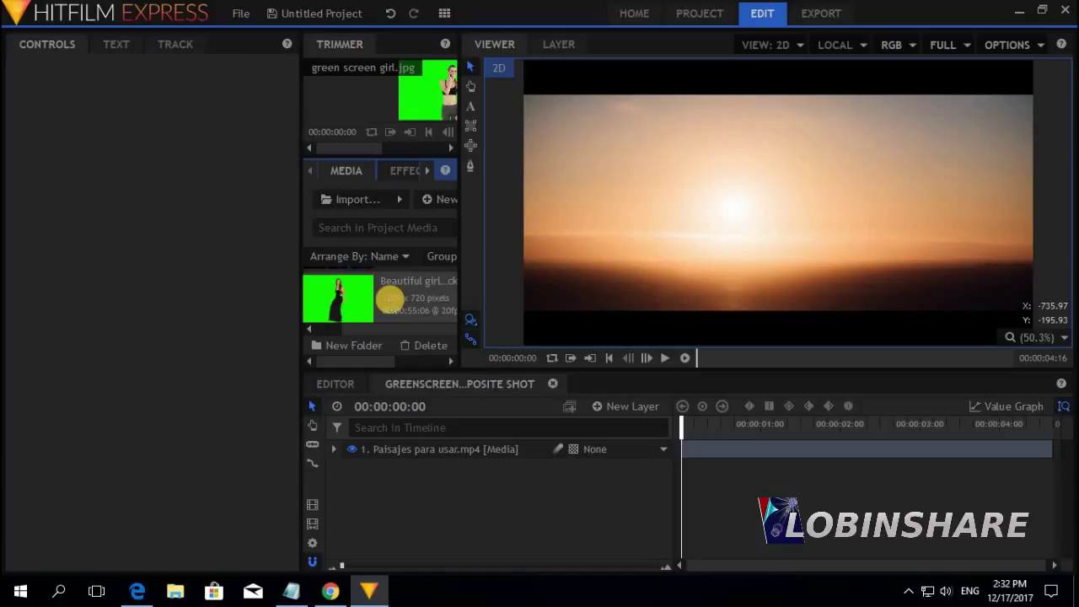
scroll(391, 304, "down", 1)
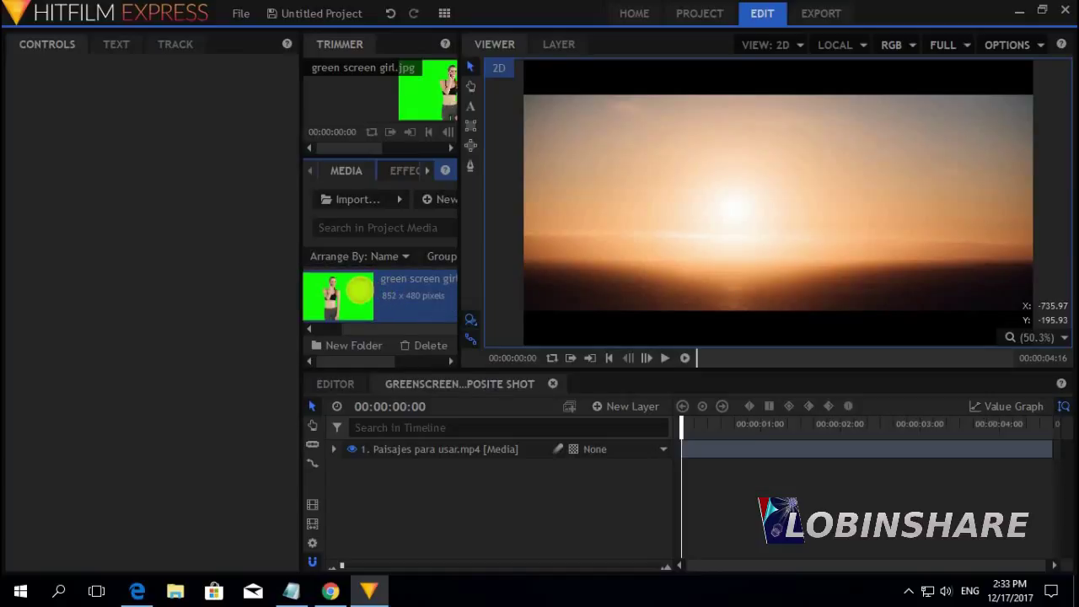
Step: Add green screen girl.jpg to the composite shot as a layer above the Paisjes para usar.mp4 landscape
scroll(350, 290, "down", 1)
left_click_drag(350, 290, 388, 475)
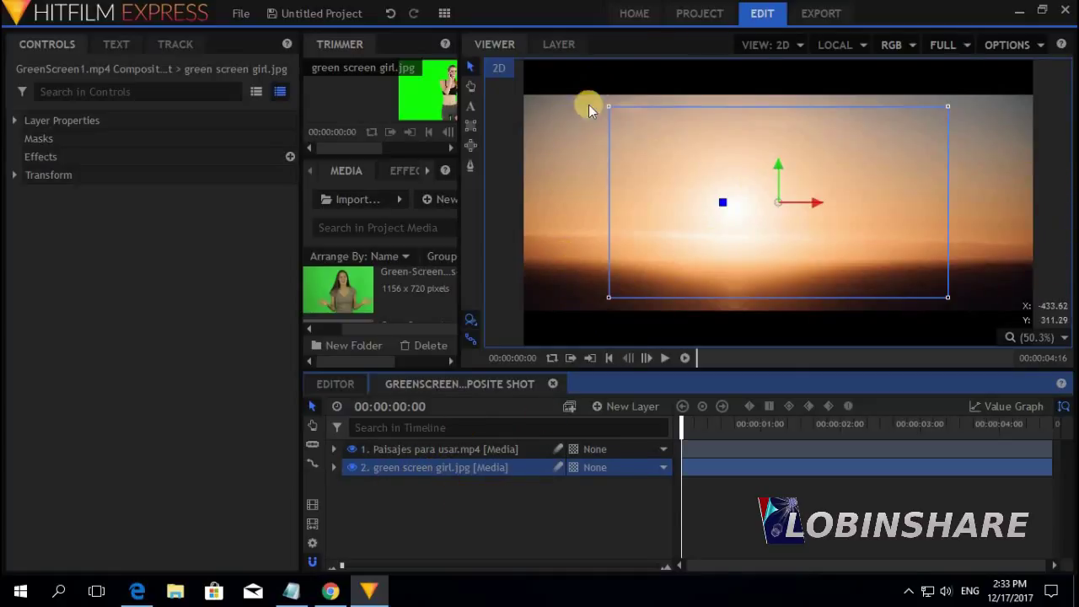
left_click_drag(446, 464, 455, 446)
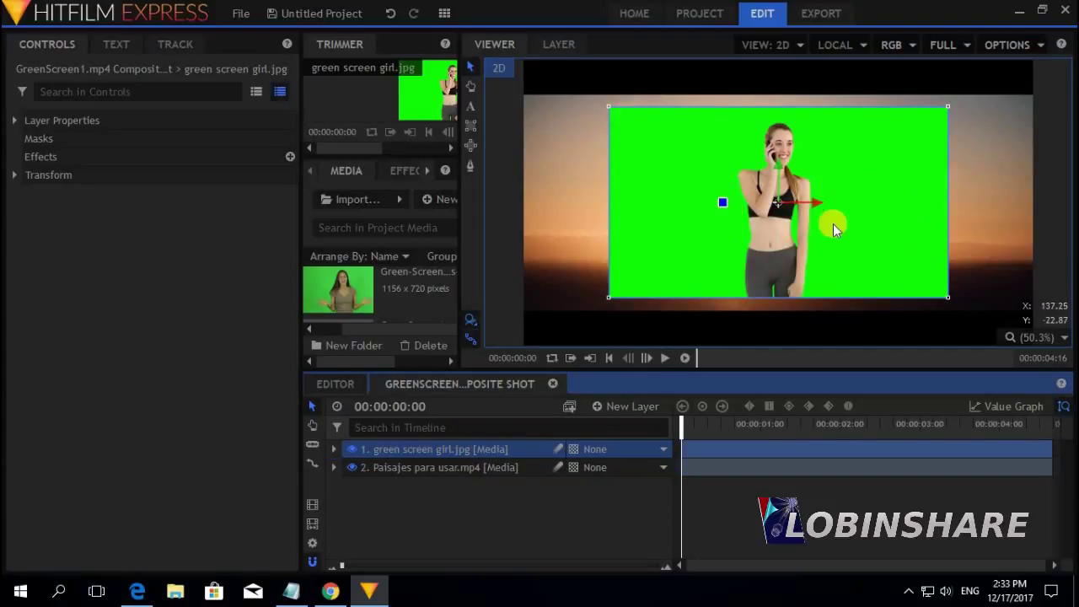
Step: Scale down the green screen girl image and place it in the lower-right corner of the landscape
mouse_move(844, 206)
left_mouse_down()
mouse_move(912, 246)
mouse_move(860, 206)
left_mouse_up()
left_click_drag(963, 113, 939, 123)
left_click_drag(887, 161, 976, 185)
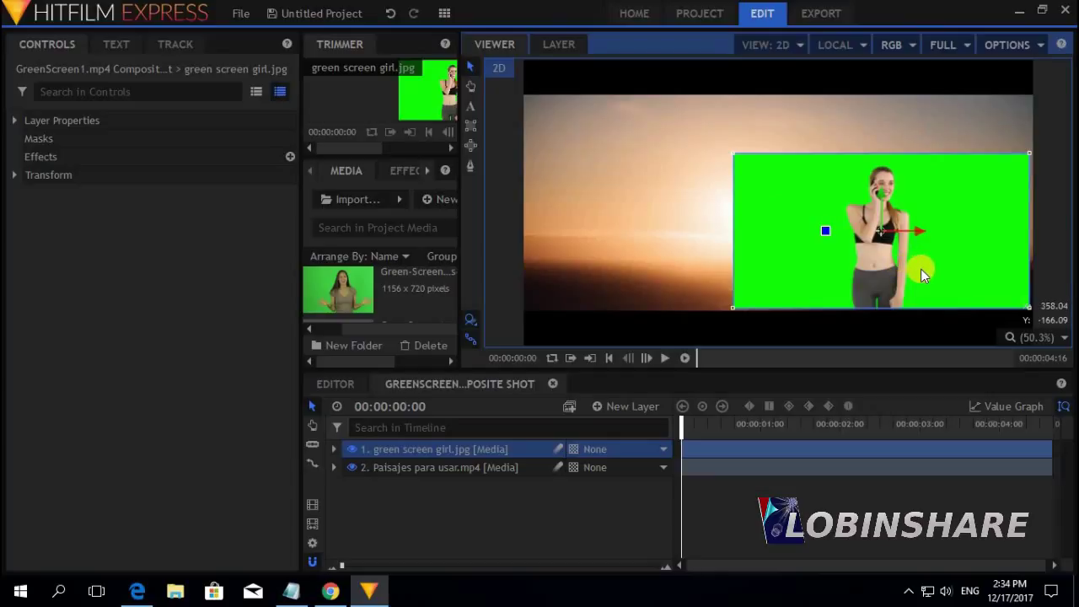
Step: Apply the Greenscreen Key preset from the 2D Effects presets to the green screen girl.jpg layer
left_click(398, 173)
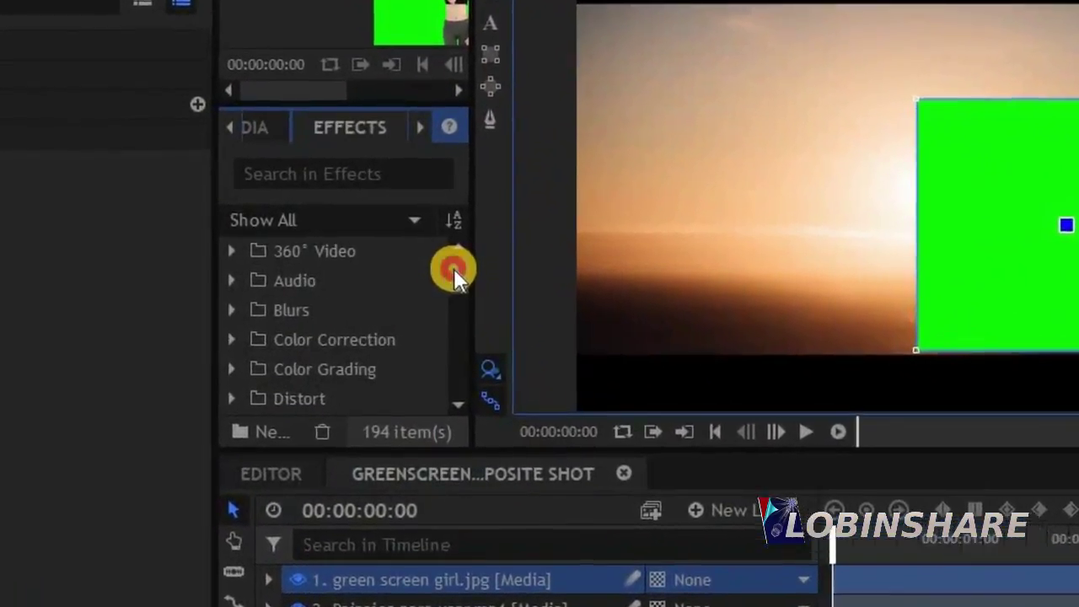
scroll(452, 279, "down", 3)
scroll(468, 325, "down", 5)
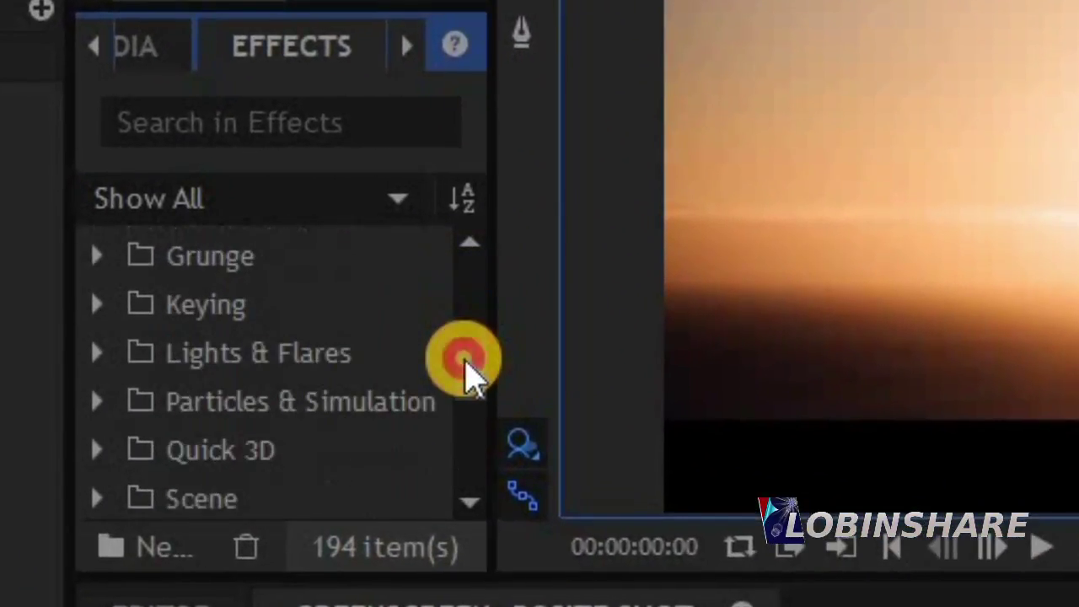
scroll(466, 379, "down", 2)
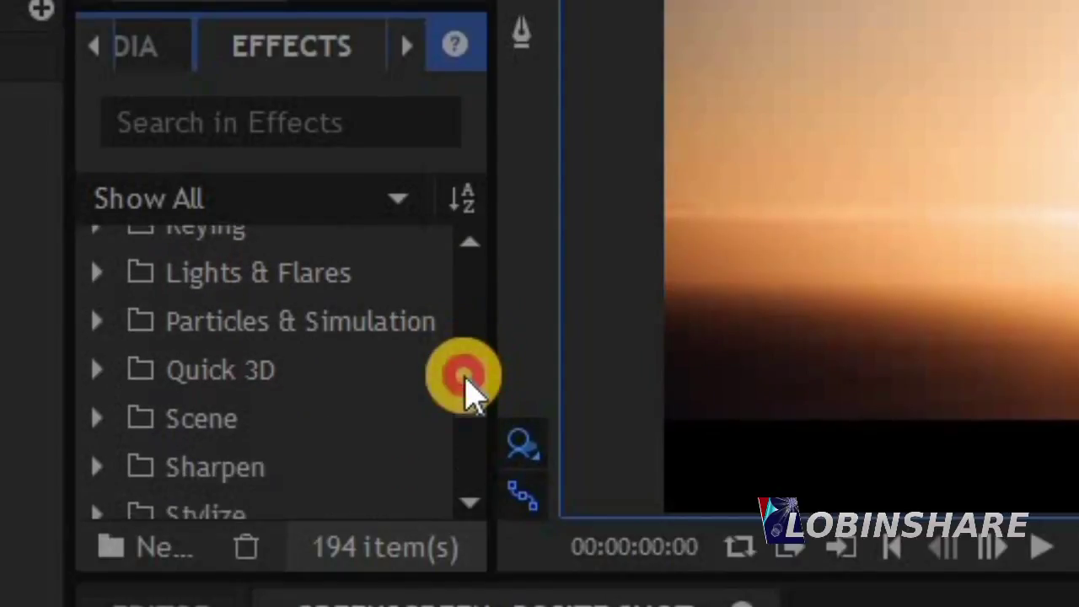
scroll(466, 390, "down", 2)
left_click_drag(465, 413, 465, 468)
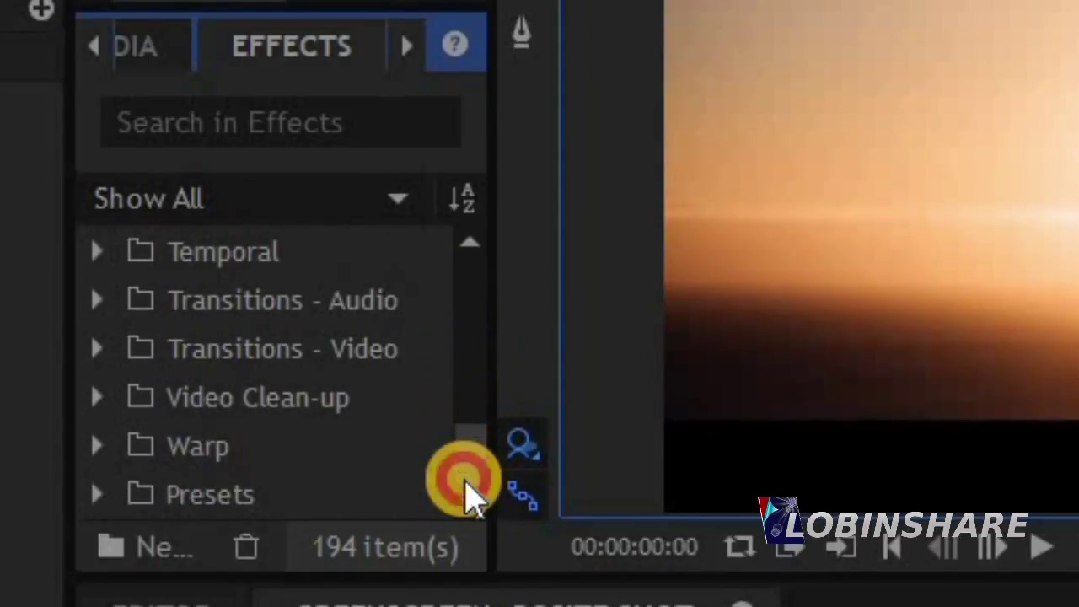
left_click(95, 496)
left_click_drag(466, 462, 472, 497)
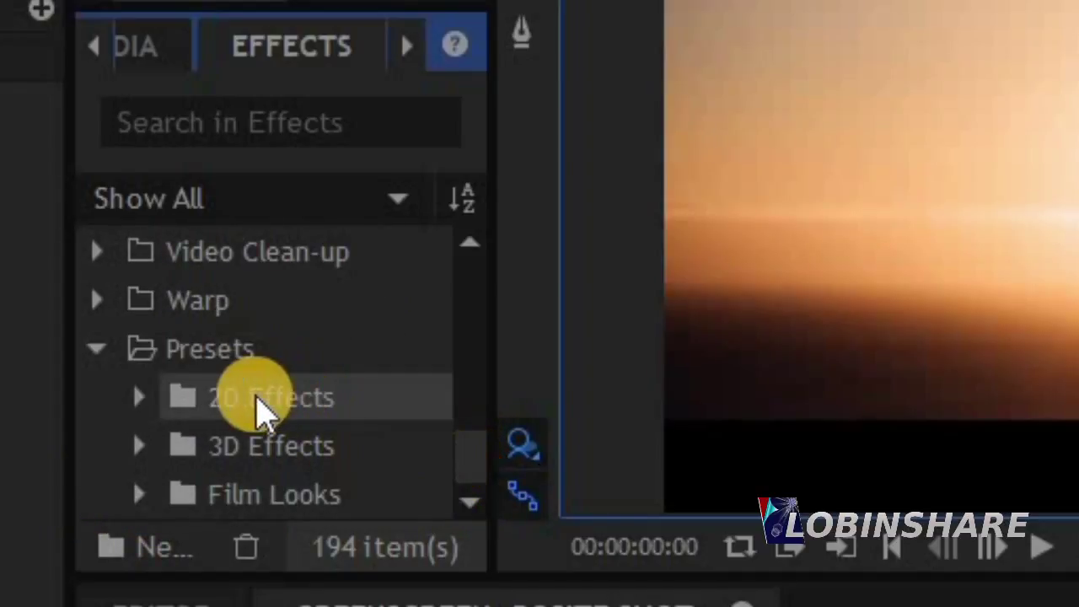
left_click(137, 399)
left_click_drag(463, 393, 468, 459)
left_click(356, 395)
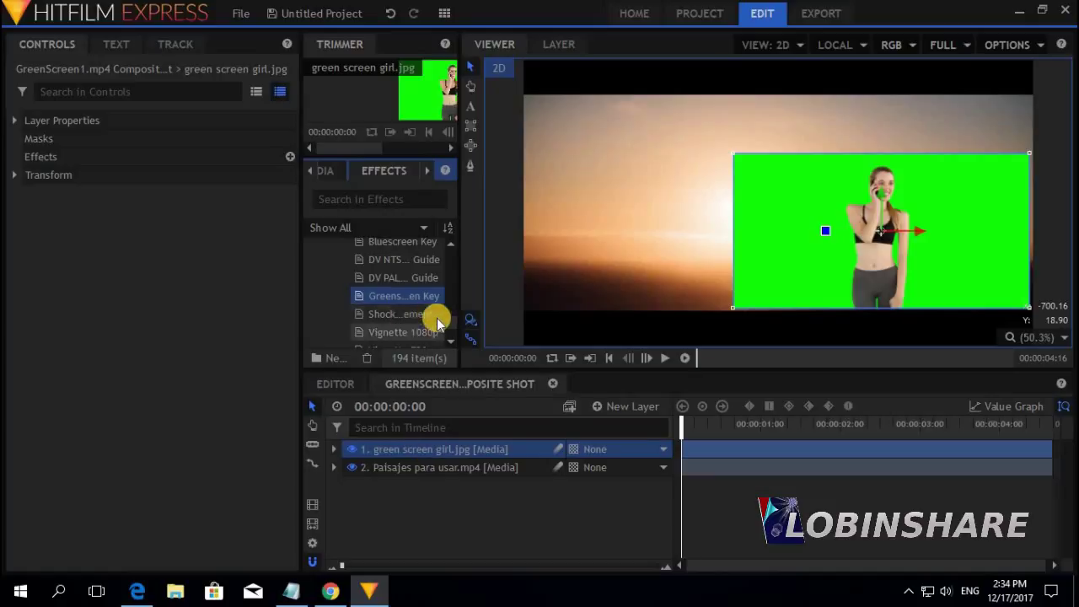
left_click_drag(408, 301, 411, 456)
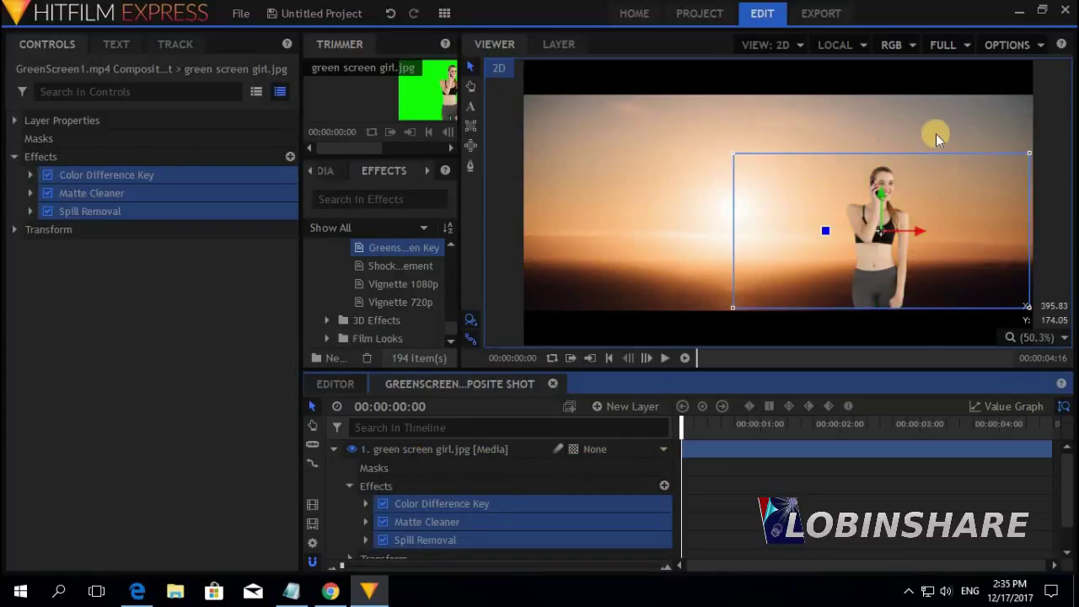
Step: Collapse the green screen girl layer's properties and play the composite shot to preview the keyed image
left_click(350, 487)
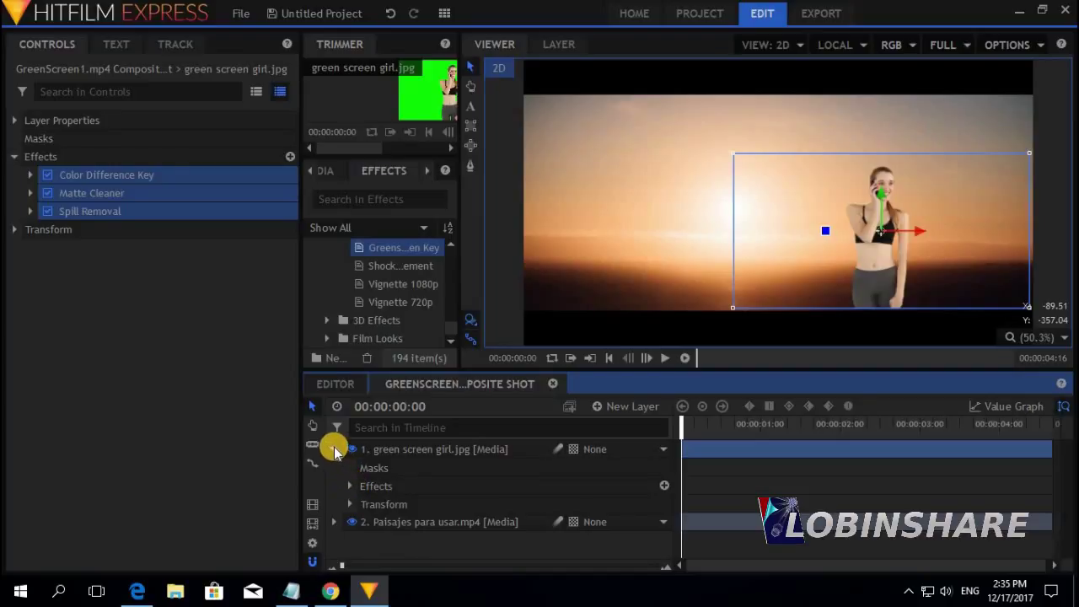
left_click(335, 450)
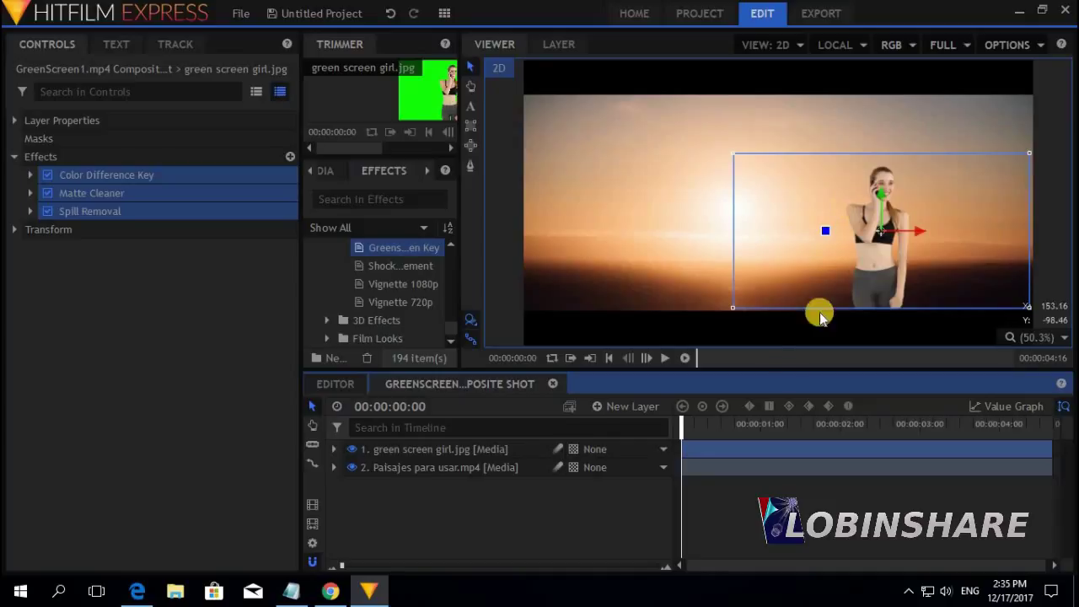
left_click(665, 359)
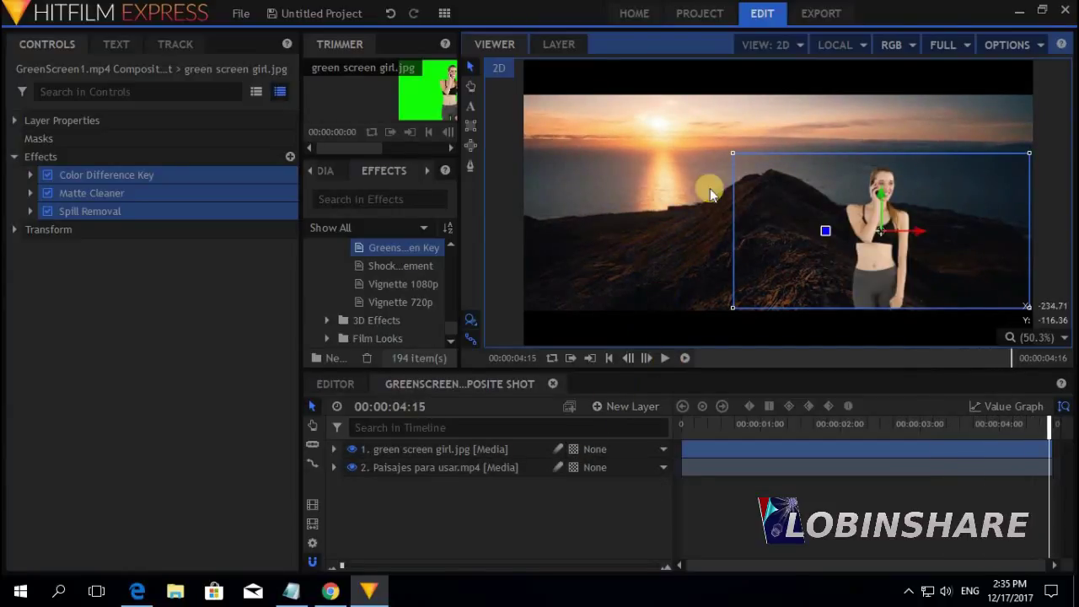
Step: Add the beautiful girl dancing video to the composite shot between the green screen girl image and the landscape layer
left_click(325, 171)
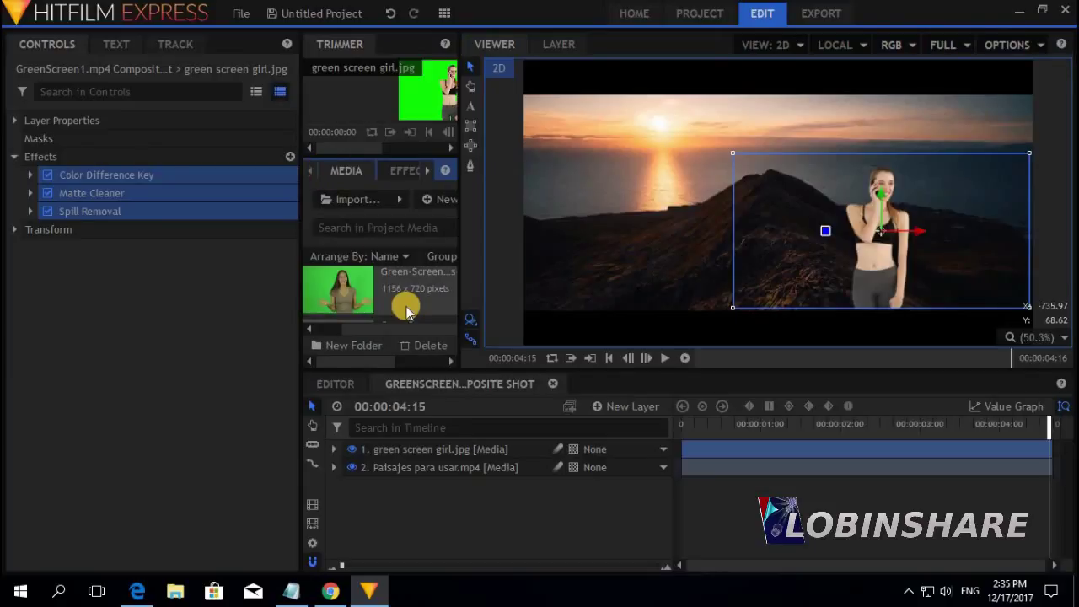
scroll(406, 312, "down", 2)
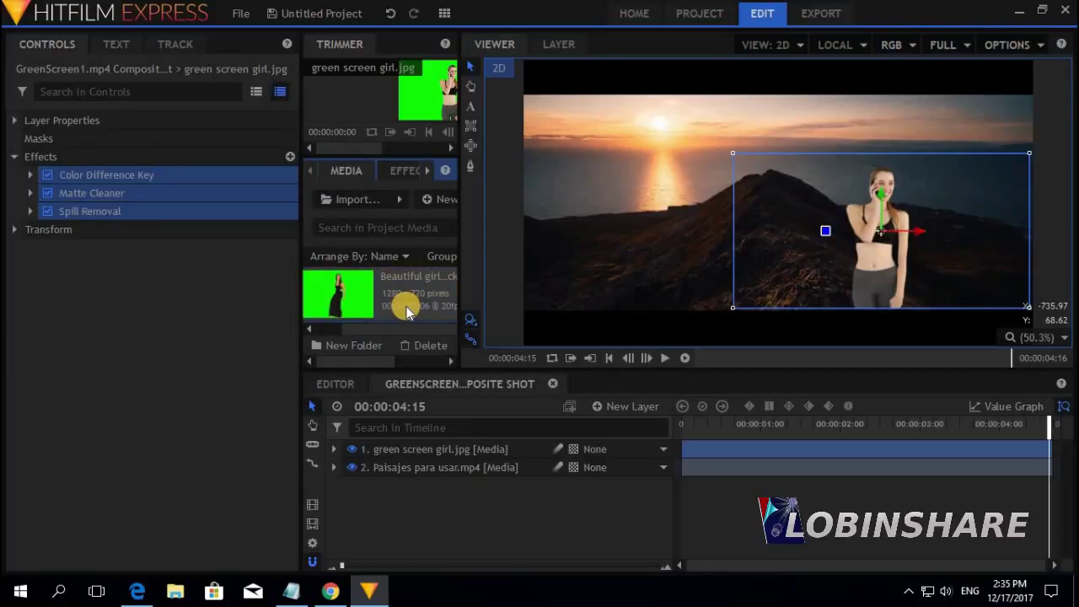
left_click(320, 295)
left_click_drag(369, 293, 375, 478)
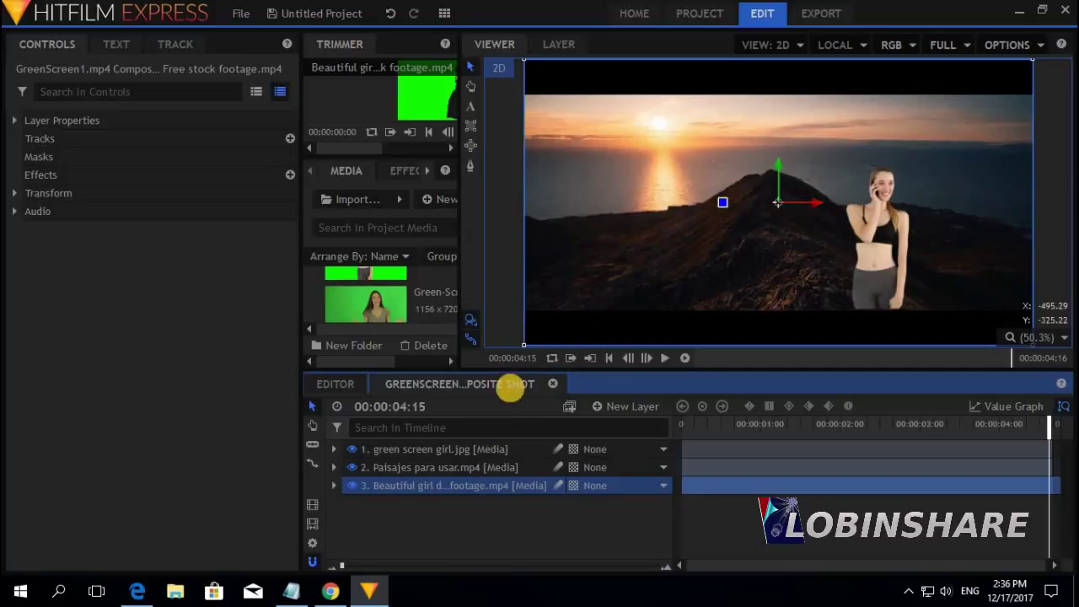
left_click(419, 486)
left_click_drag(419, 486, 424, 467)
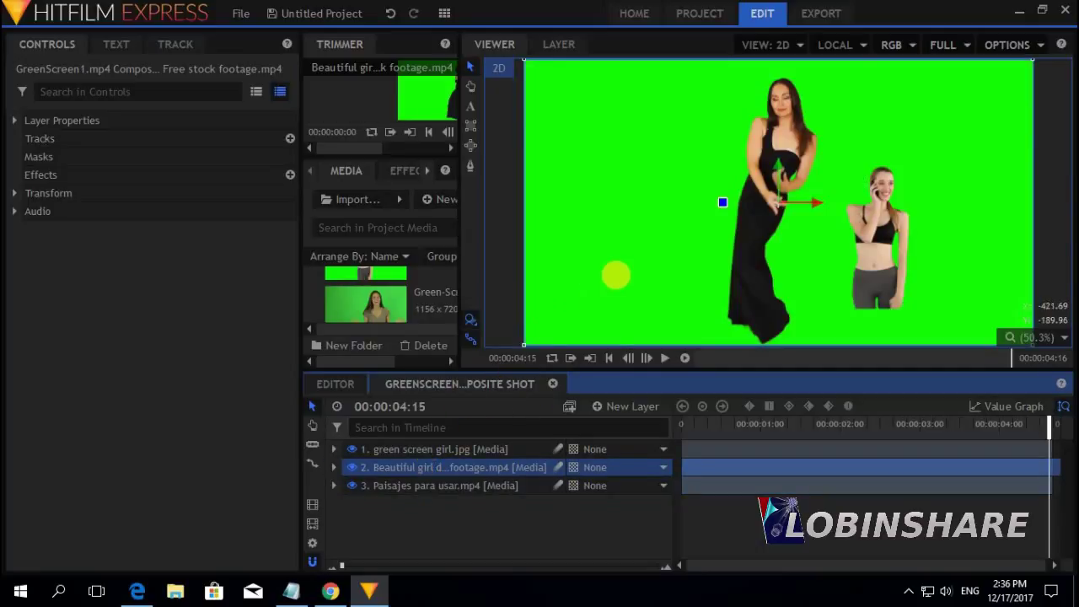
Step: Reposition the dancing girl video so that the dancer stands on the left side of the frame
mouse_move(626, 206)
left_mouse_down()
mouse_move(591, 249)
mouse_move(623, 205)
left_mouse_up()
left_click_drag(998, 88, 859, 164)
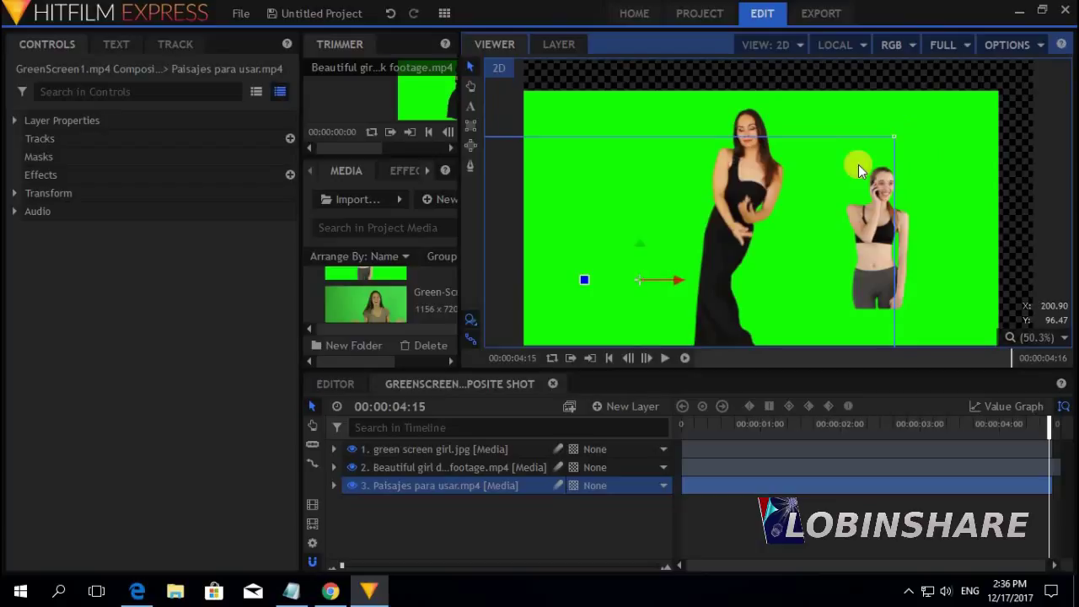
left_click_drag(734, 242, 570, 253)
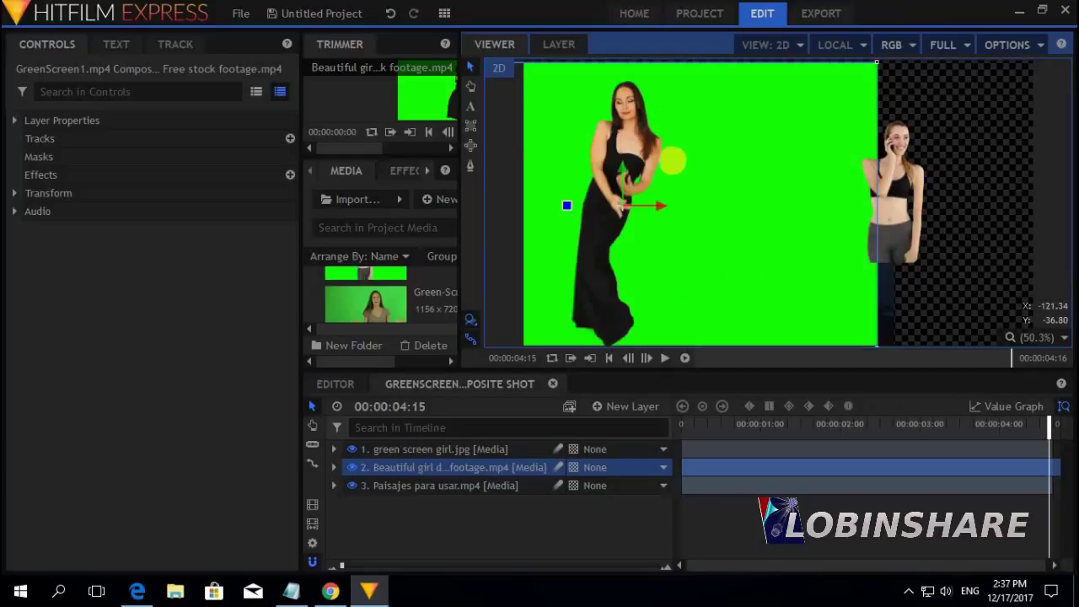
Step: Apply the Greenscreen Key preset to the dancing girl video layer and collapse its properties
left_click(412, 172)
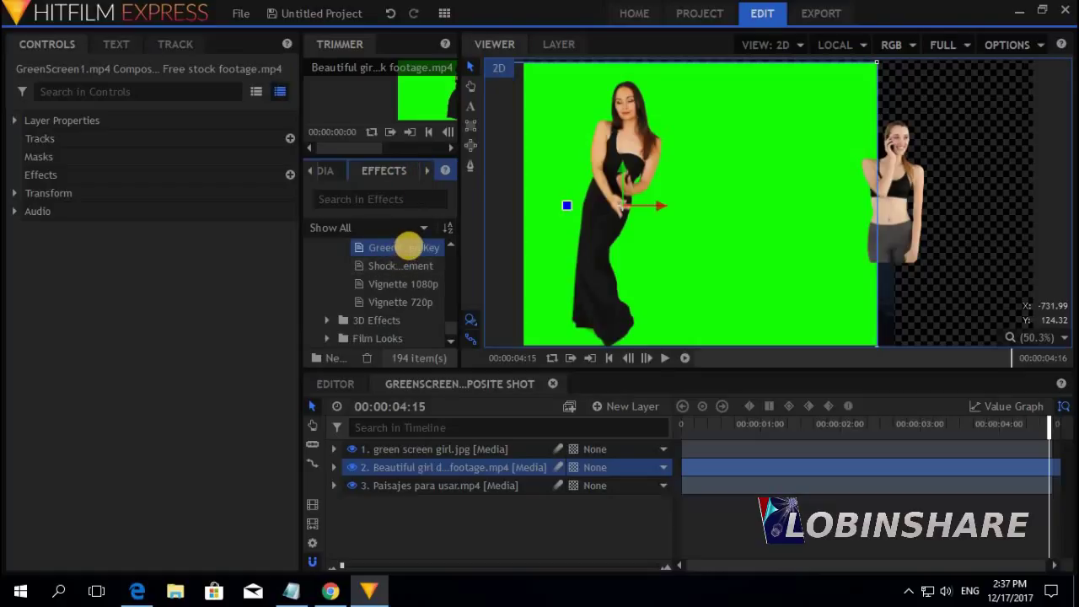
scroll(407, 248, "down", 10)
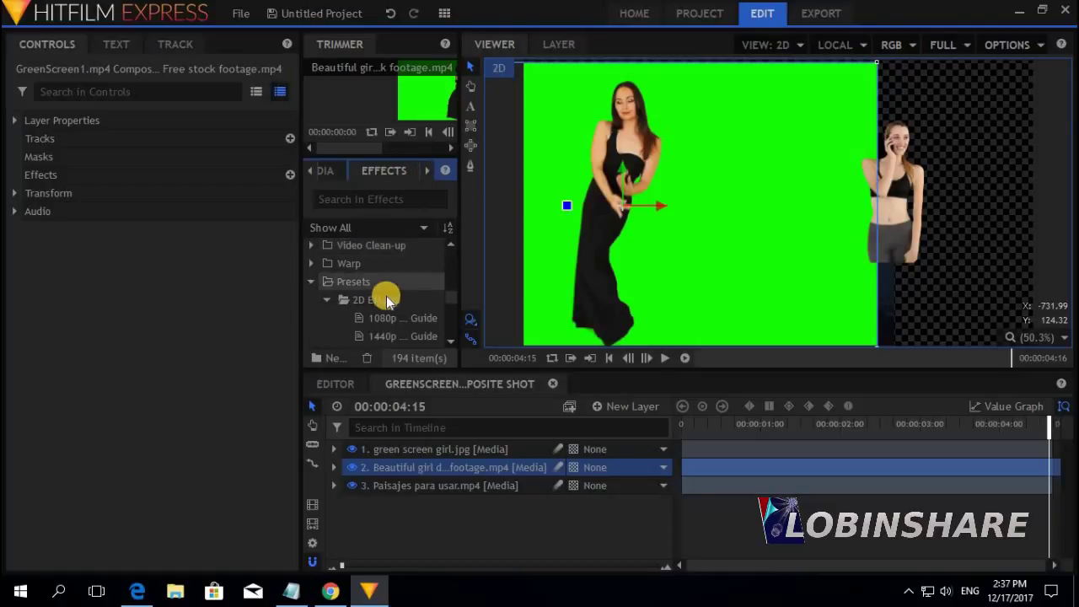
scroll(387, 295, "down", 3)
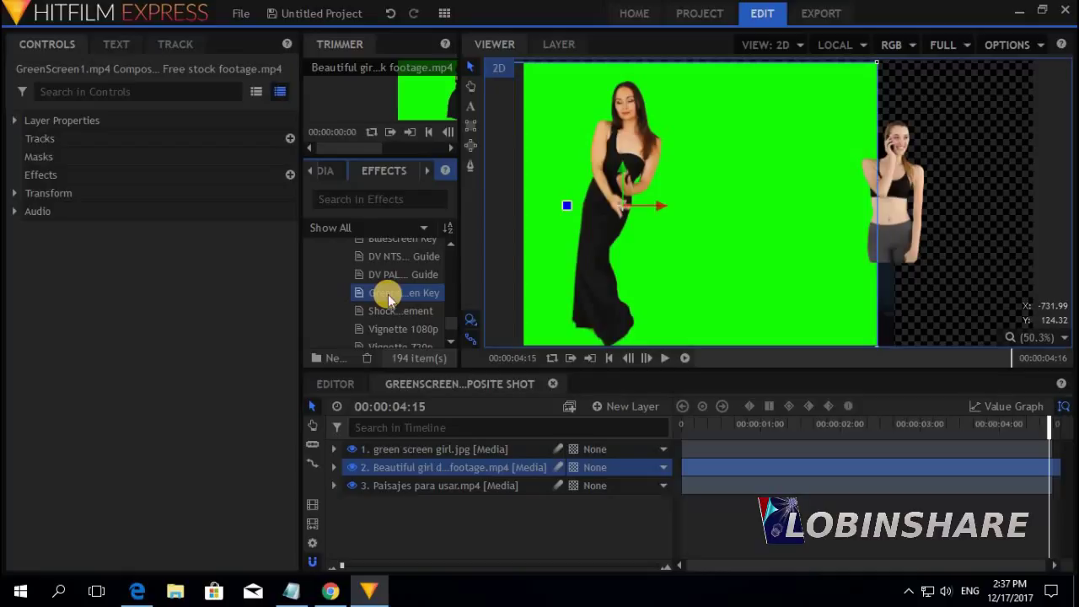
mouse_move(388, 297)
left_mouse_down()
mouse_move(337, 345)
mouse_move(337, 441)
mouse_move(385, 471)
left_mouse_up()
mouse_move(783, 240)
left_mouse_down()
mouse_move(785, 275)
mouse_move(803, 240)
left_mouse_up()
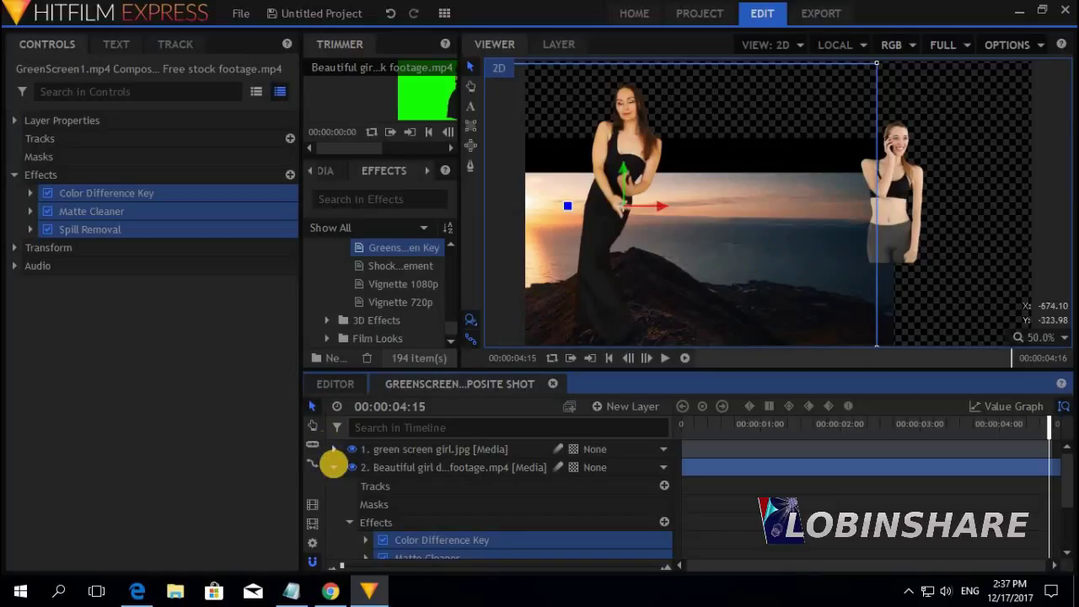
left_click(334, 468)
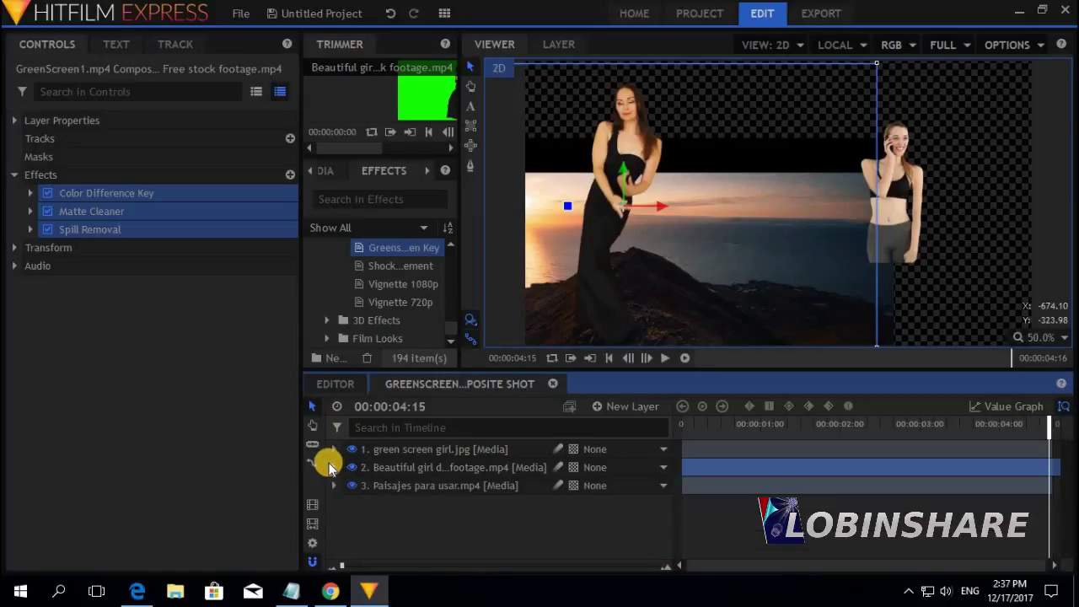
Step: Move the landscape layer back to fill the frame and raise the dancing girl within it
left_click(374, 485)
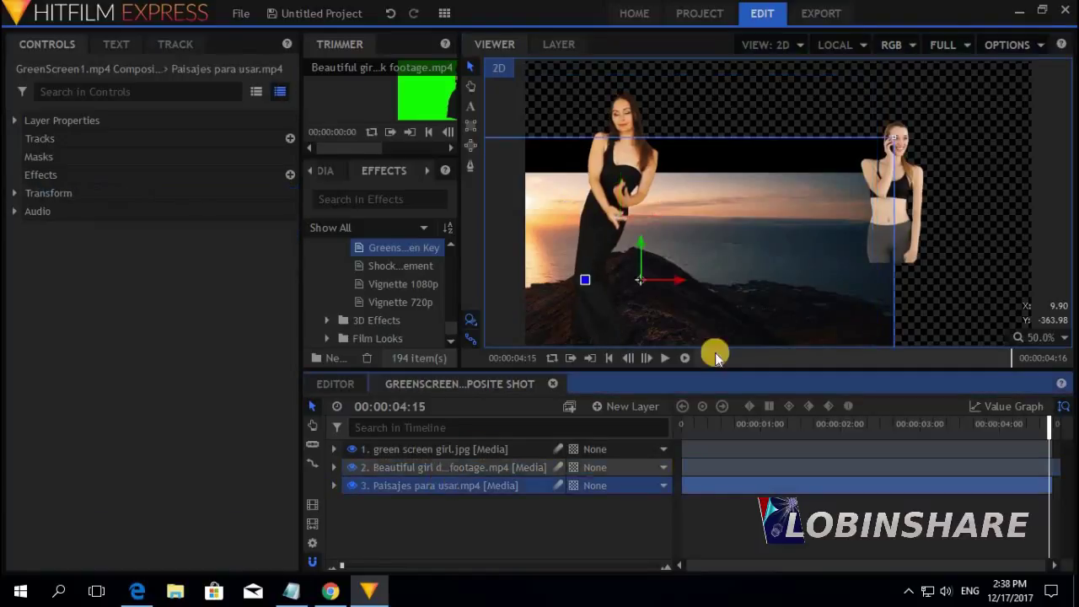
left_click_drag(889, 310, 1006, 222)
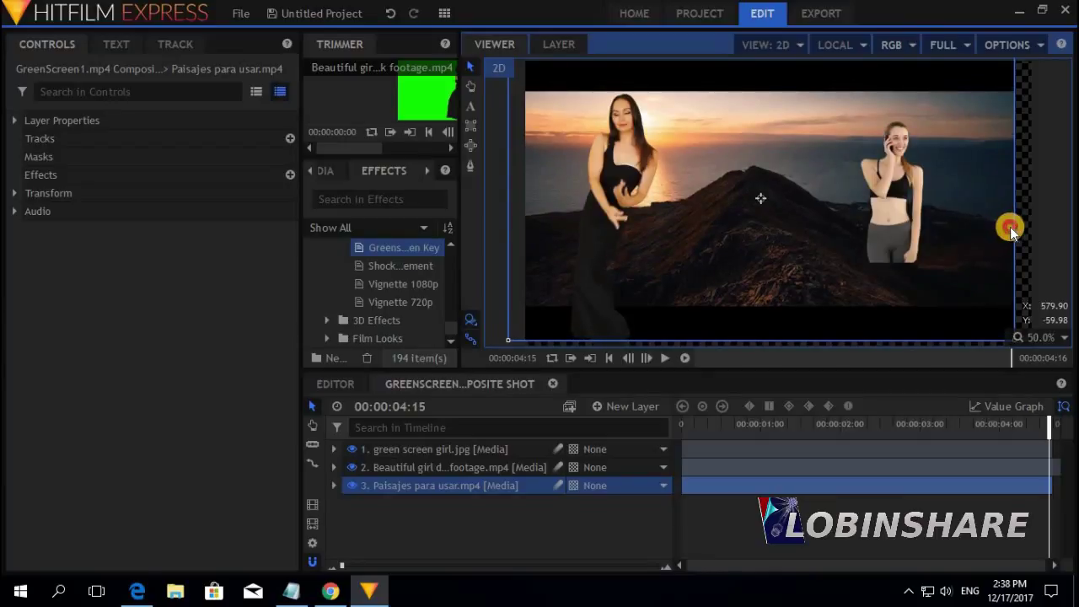
left_click(608, 204)
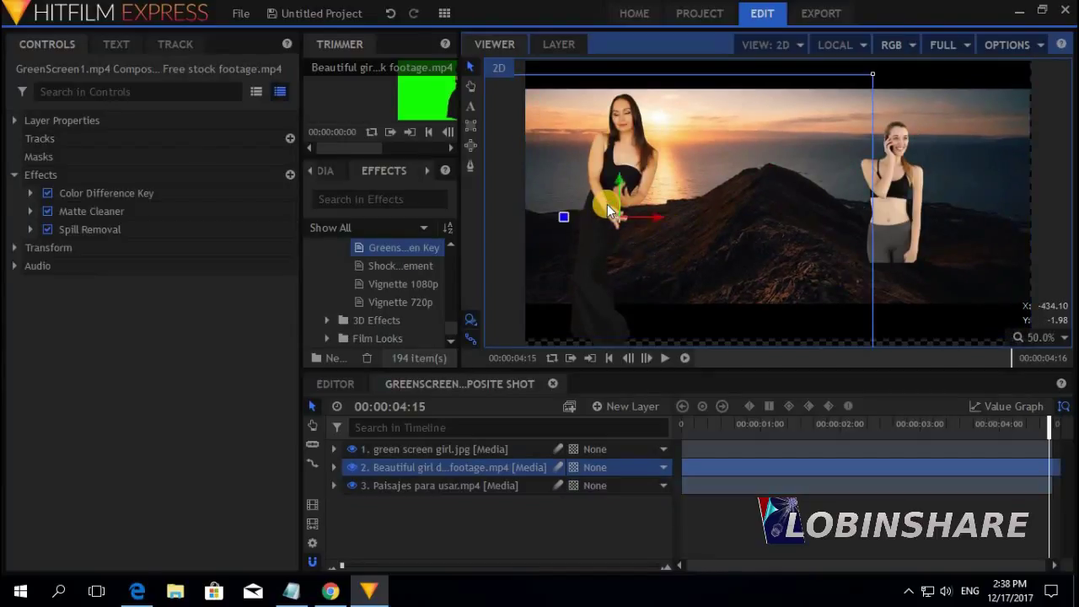
left_click_drag(624, 182, 638, 148)
Step: Move the green screen girl image to the landscape's lower-right corner and play the composite shot from the start
left_click(886, 188)
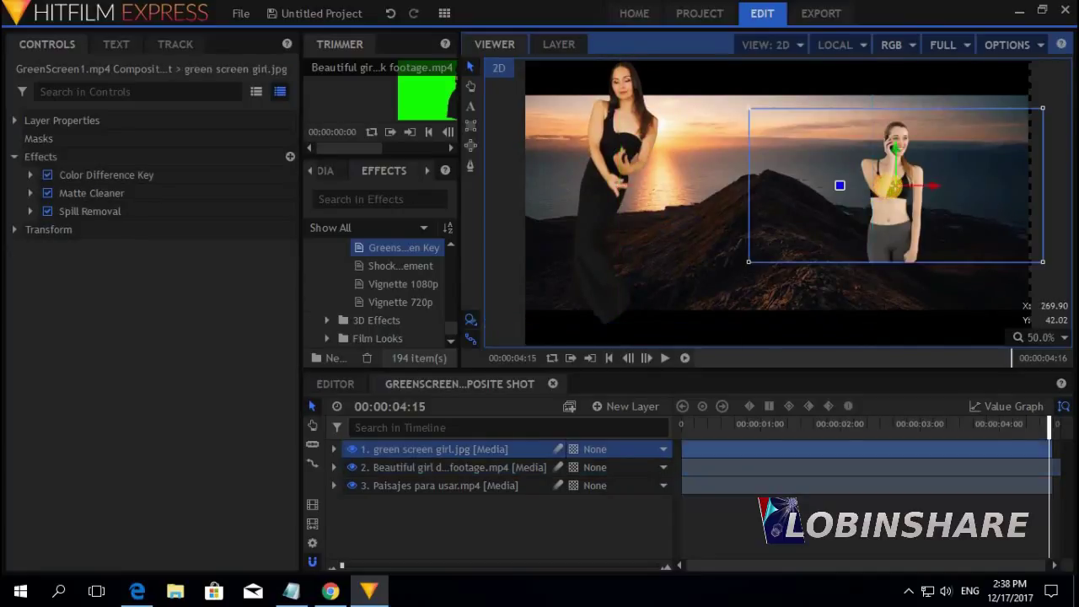
left_click_drag(896, 226, 924, 239)
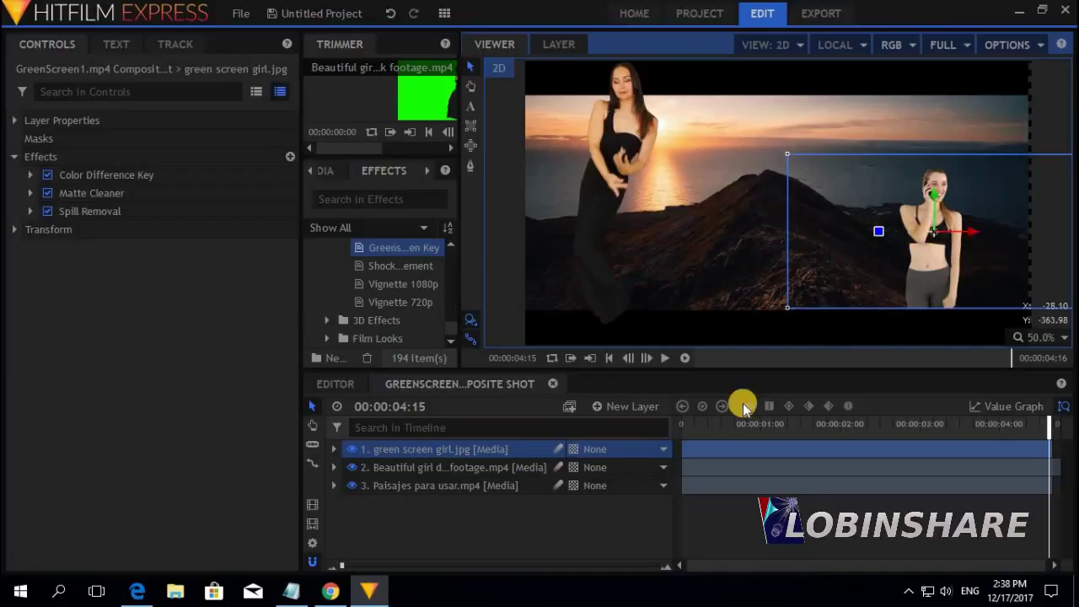
left_click(683, 424)
left_click(664, 357)
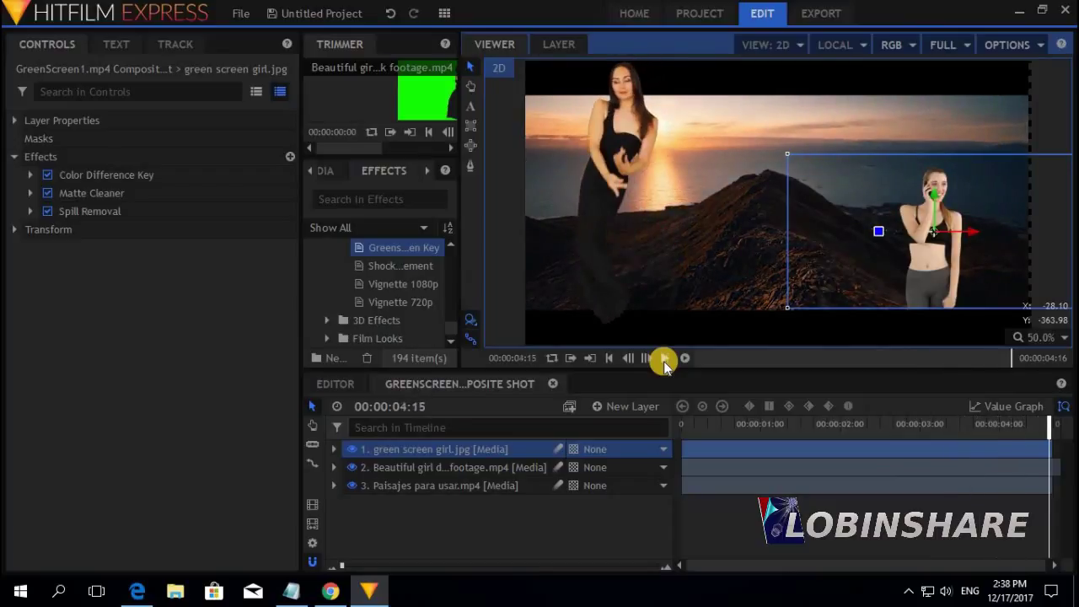
Step: Scale down the dancing girl video and lower it so her feet meet the landscape's bottom edge
left_click(498, 467)
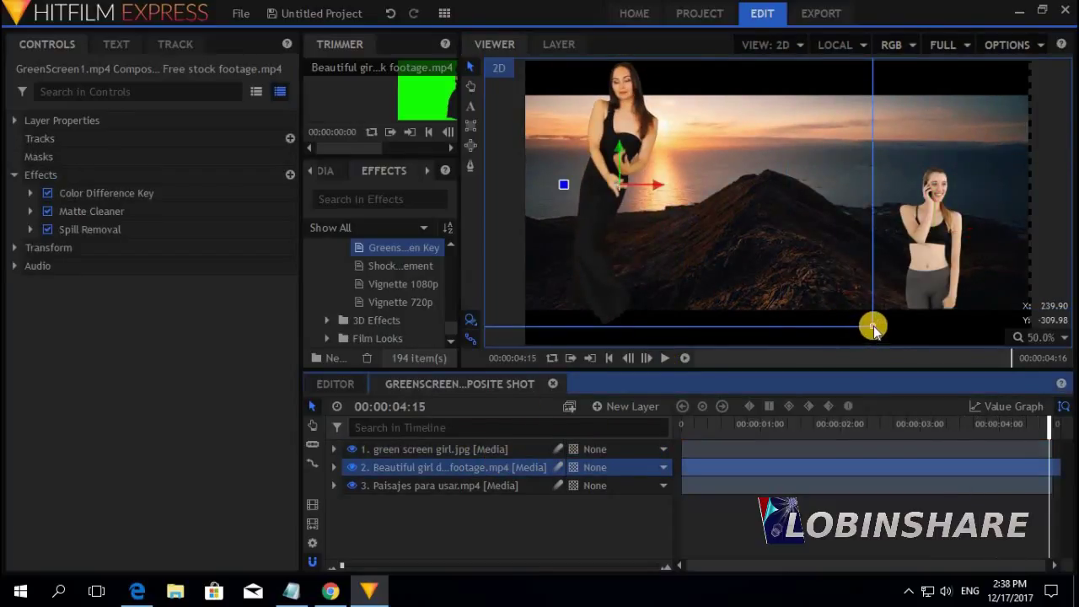
left_click_drag(874, 329, 826, 292)
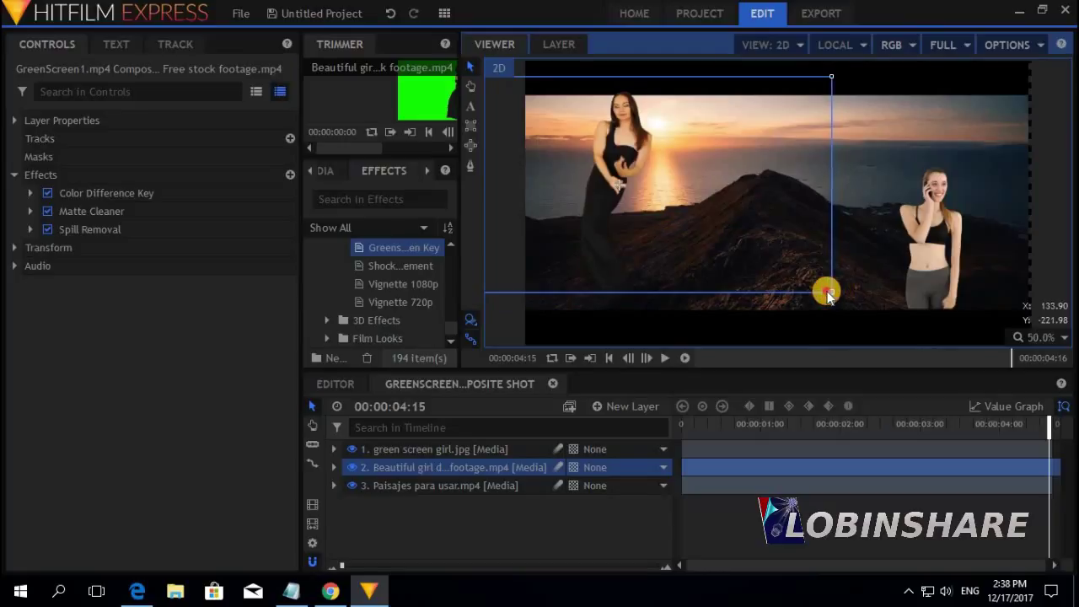
left_click_drag(721, 202, 725, 228)
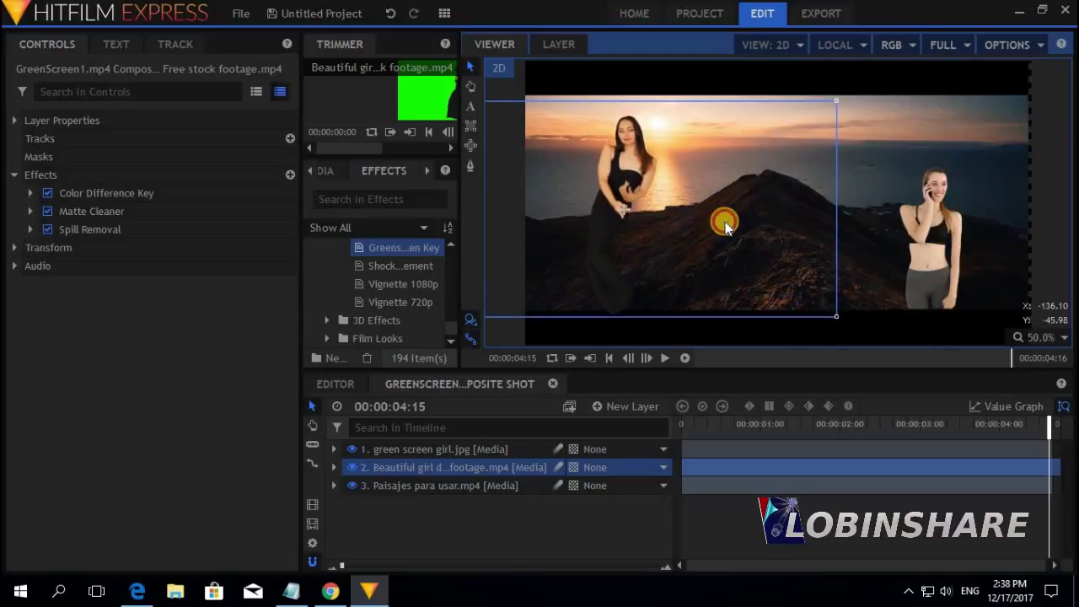
Step: Return the composite shot's playhead to the start and switch back to the Editor timeline
left_click(682, 424)
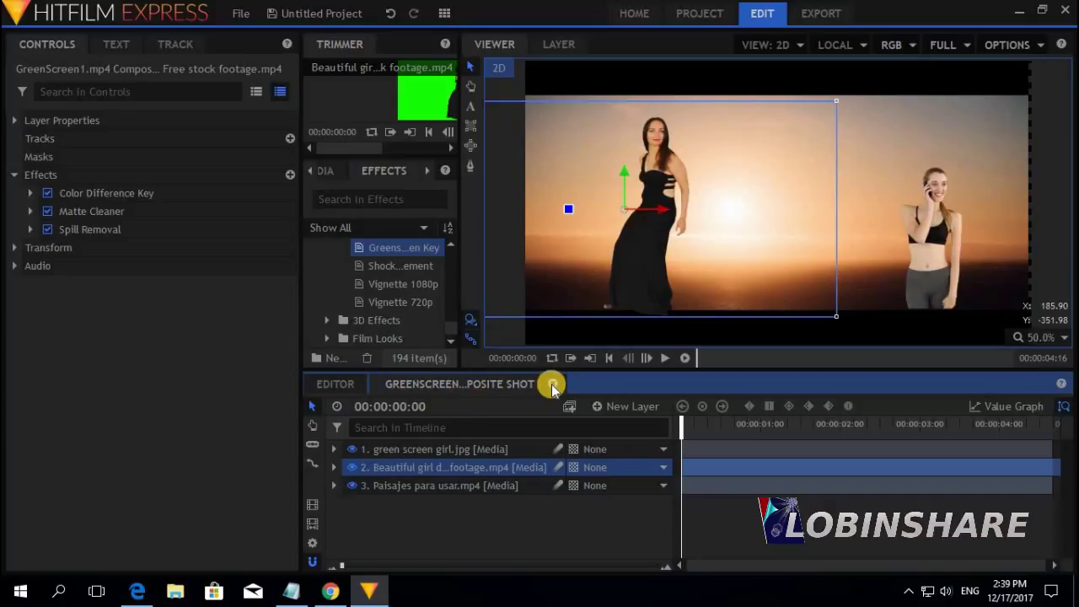
left_click(334, 385)
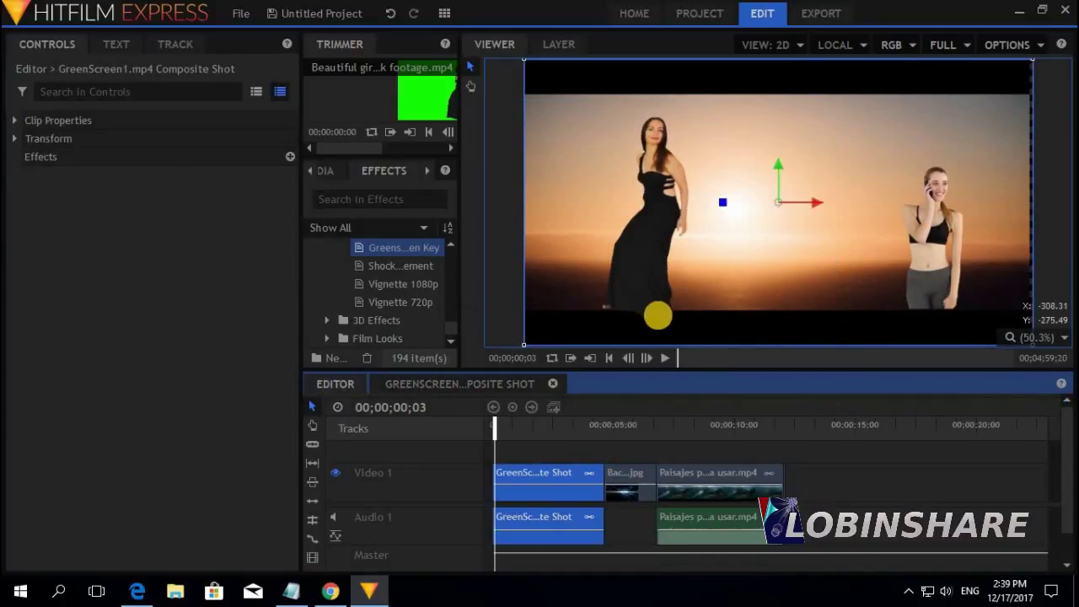
Step: Save the project in the Hit English folder as Tut-Hit-Eng-04
left_click(549, 477)
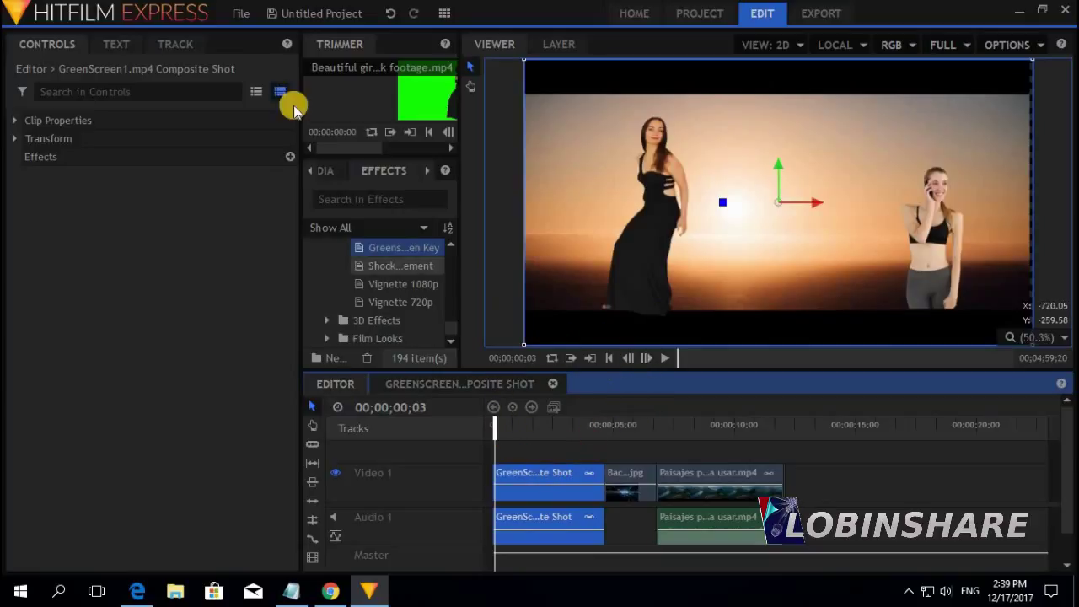
left_click(241, 17)
left_click(262, 93)
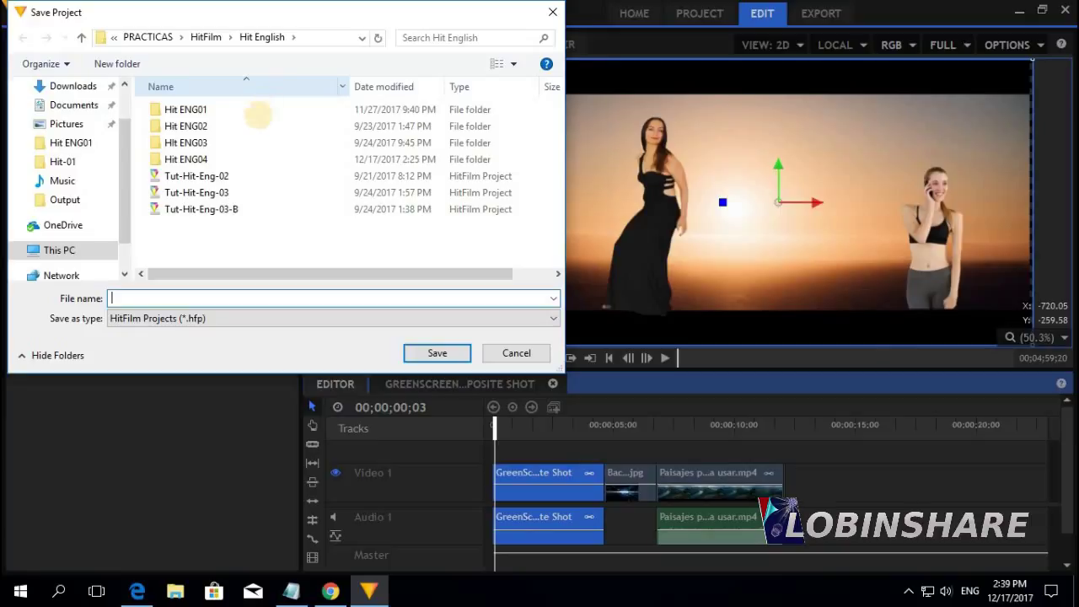
left_click(215, 175)
double_click(188, 300)
left_click(187, 301)
key("BackSpace")
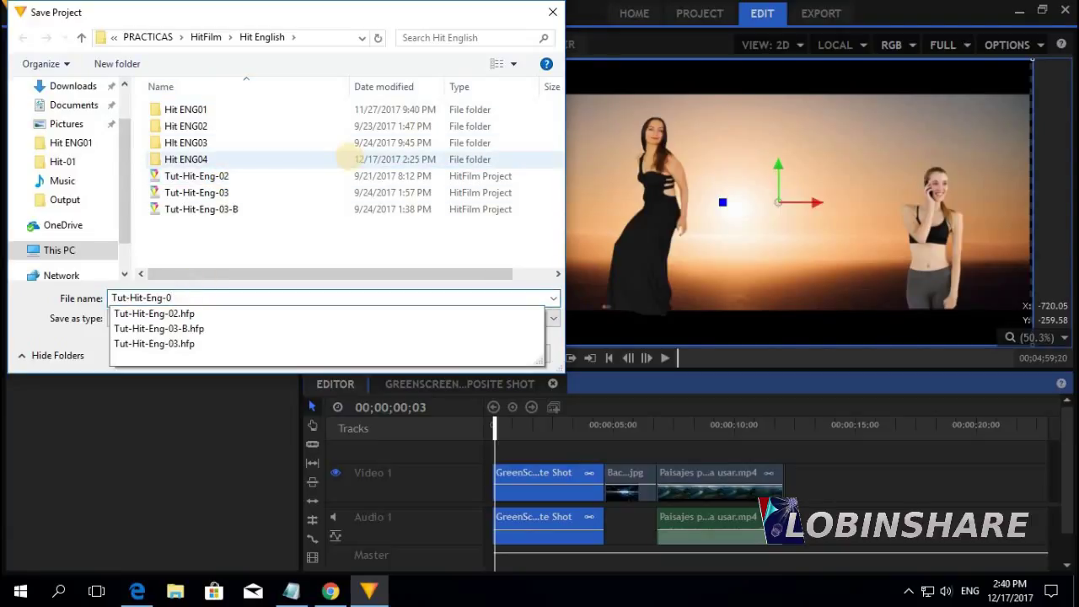
type("4")
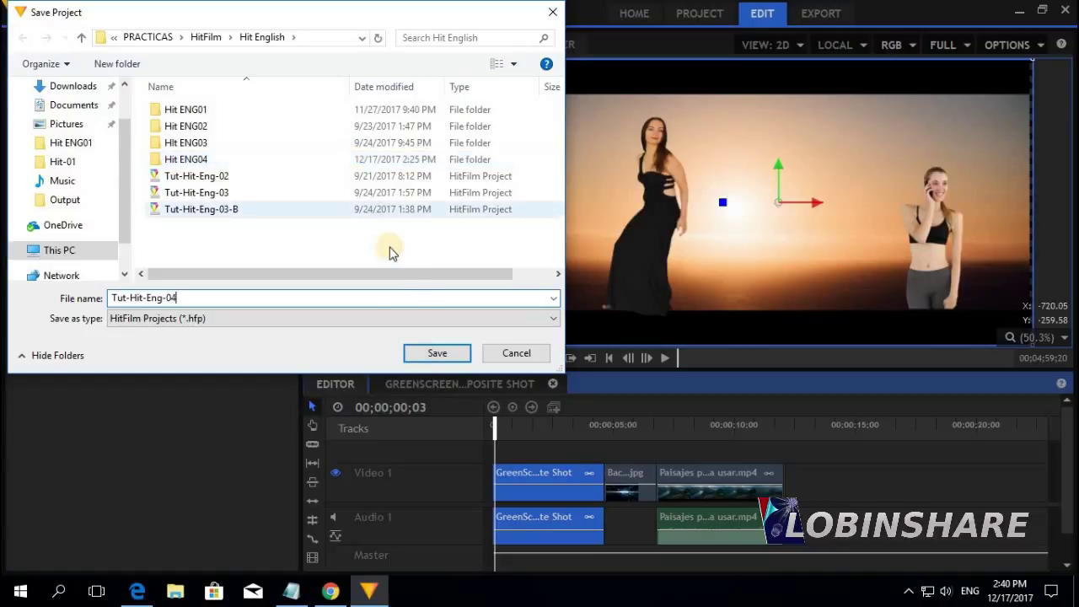
left_click(439, 354)
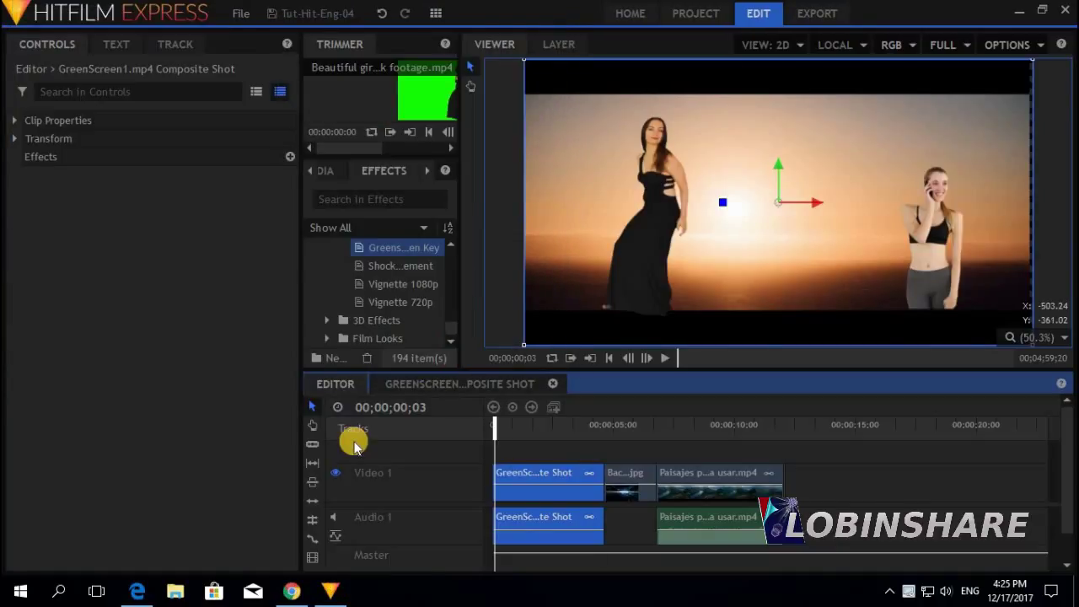
Step: Create a new composite shot named Composite Shot 2 with a duration of 00;00;08;00, using the 720p HD @ 23.976 fps template
left_click(527, 477)
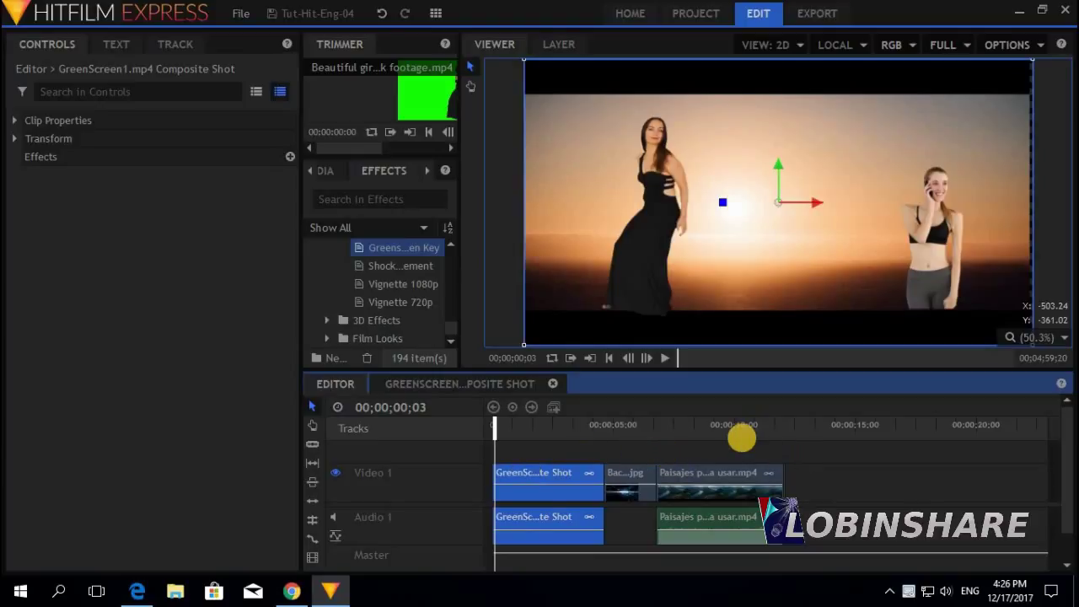
left_click(742, 443)
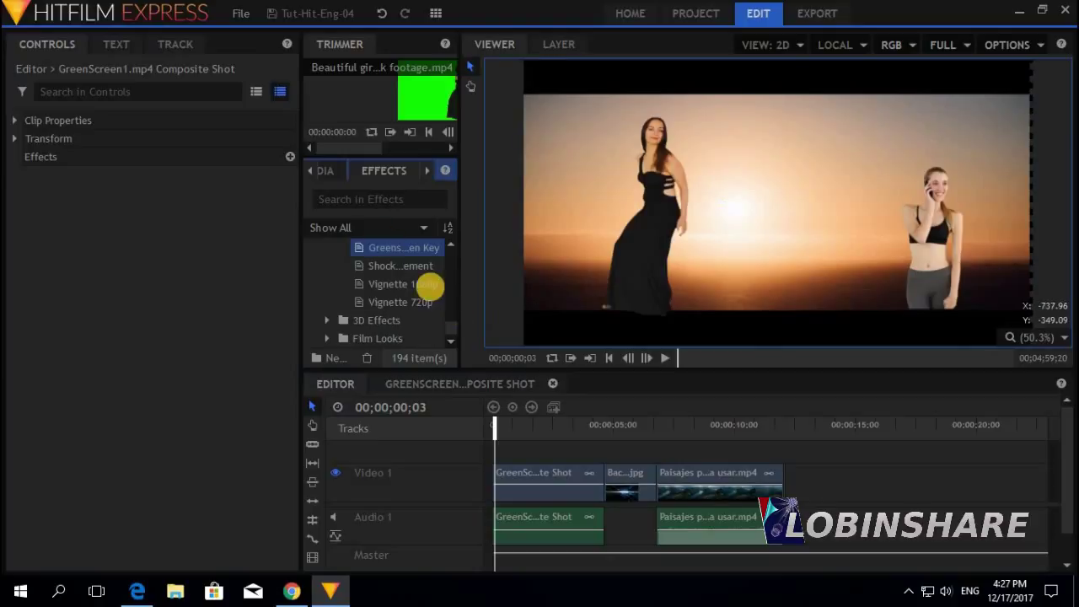
left_click(329, 172)
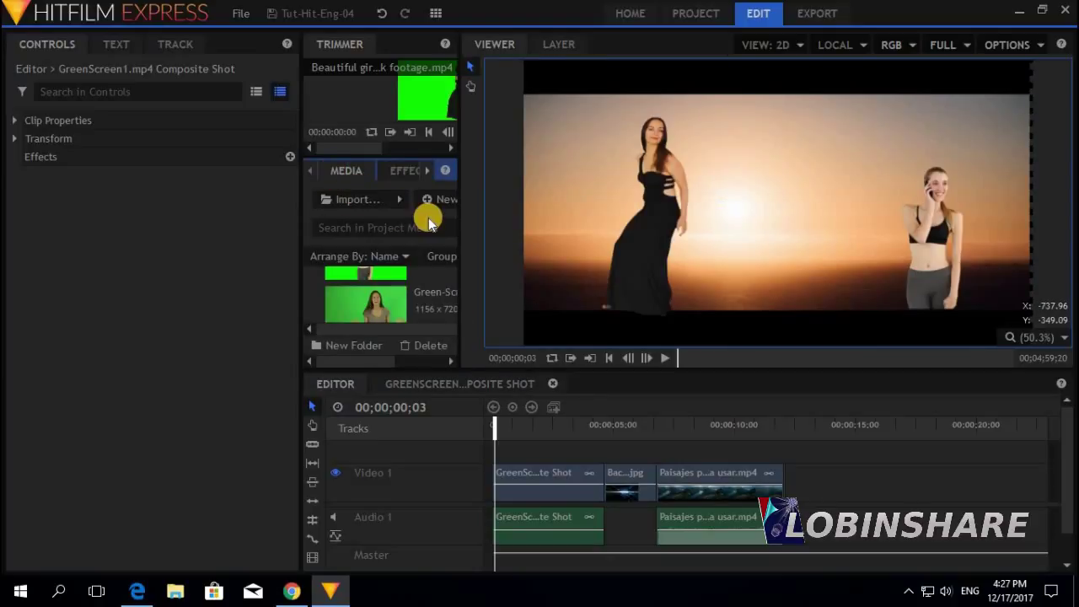
left_click(426, 199)
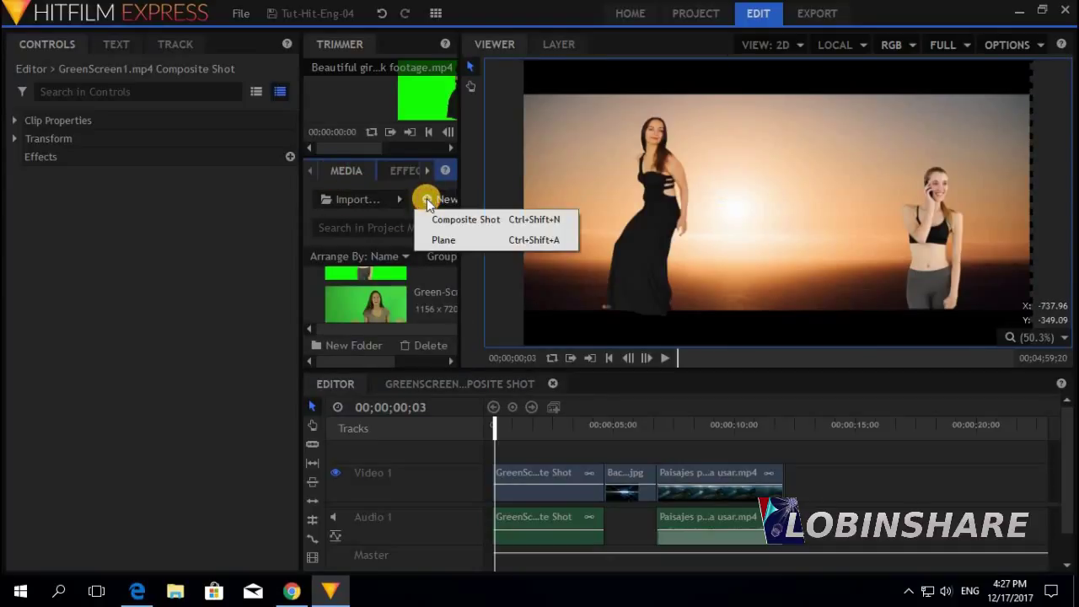
left_click(452, 222)
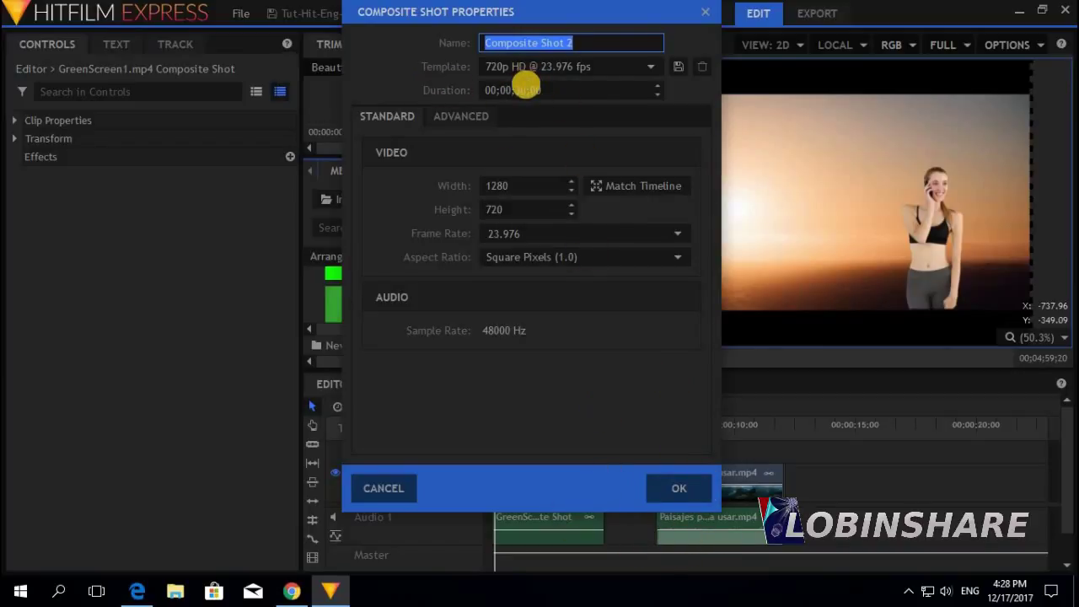
left_click(524, 88)
key("BackSpace")
key("BackSpace")
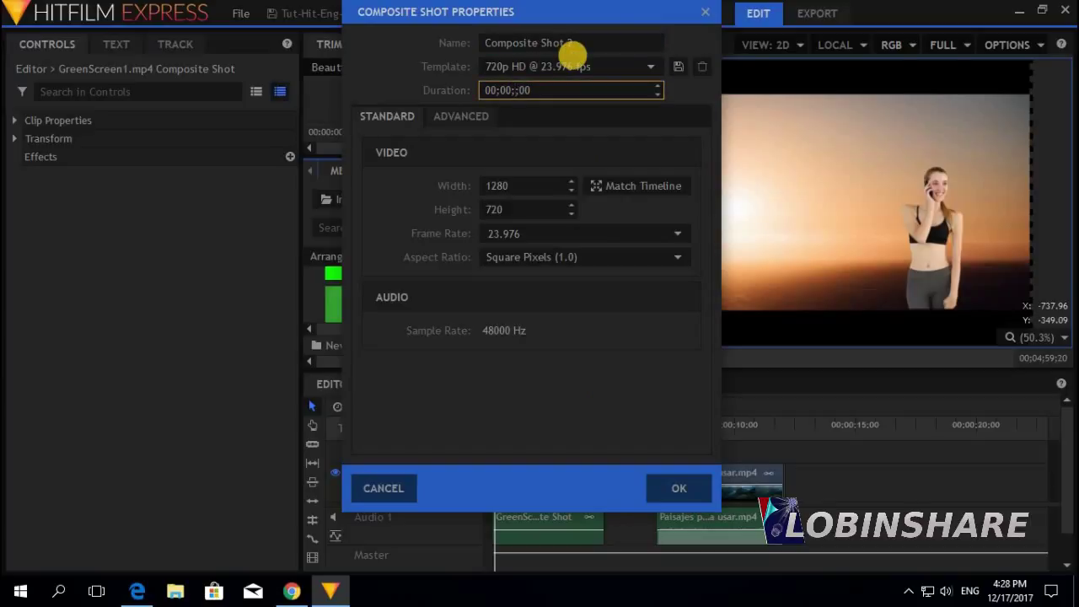
type("8")
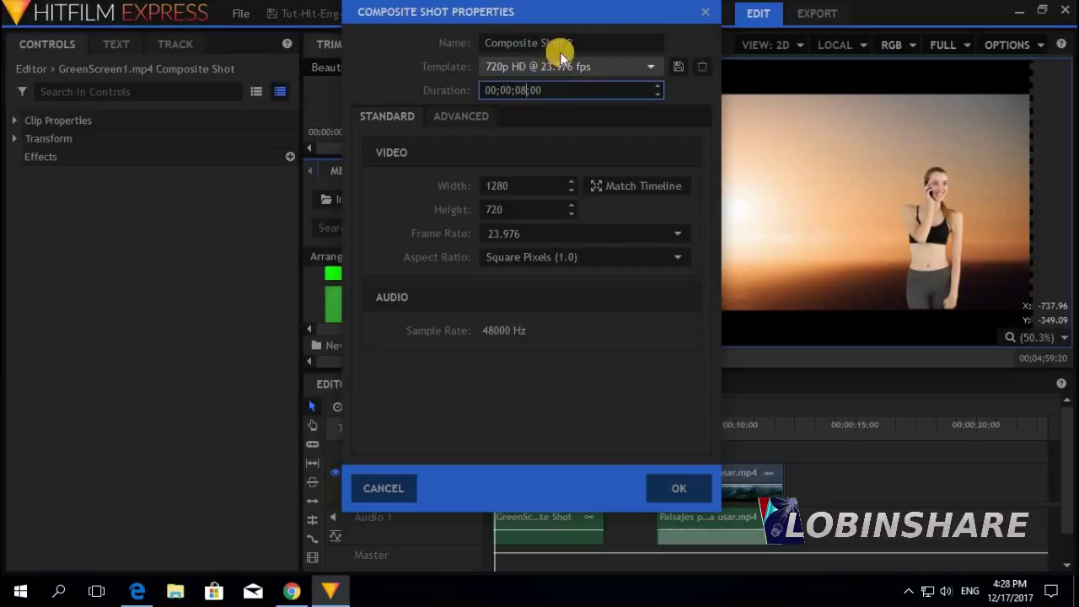
left_click(674, 494)
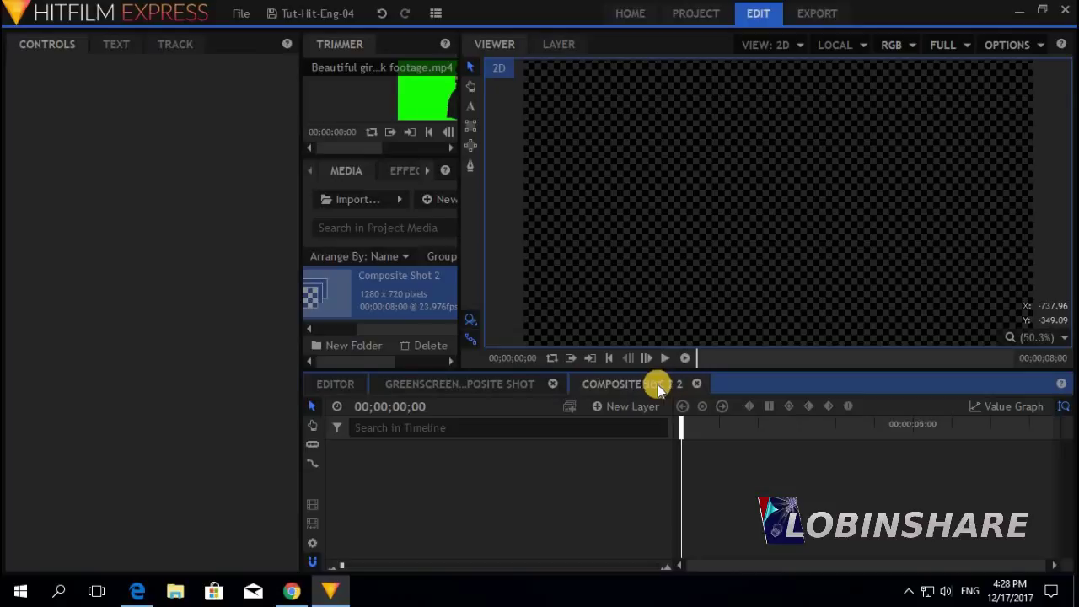
Step: Review the Editor timeline and the green screen composite shot, and return to Composite Shot 2
left_click(335, 384)
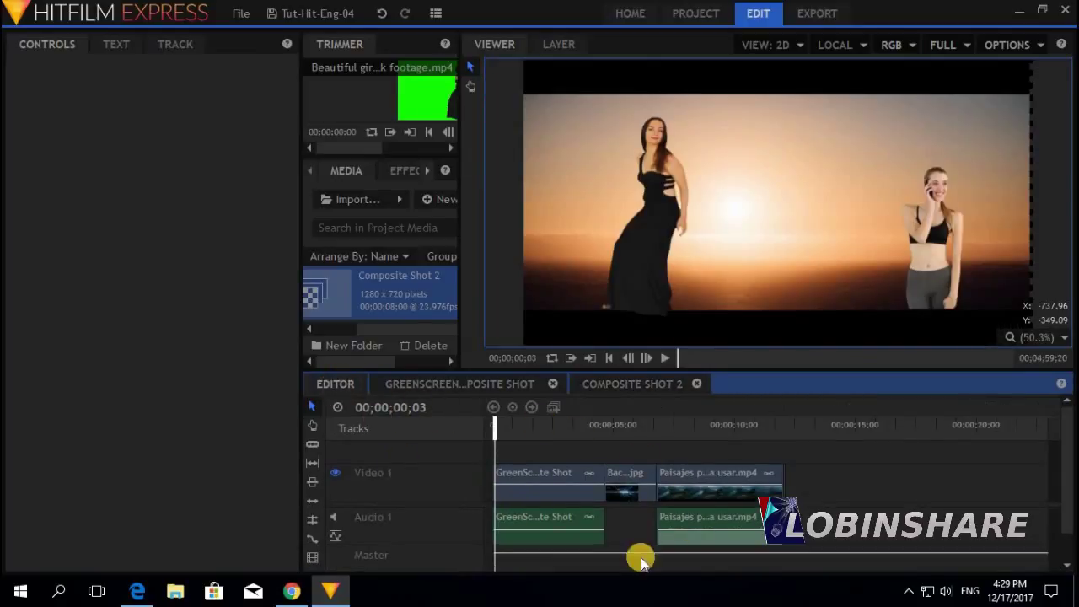
left_click(494, 390)
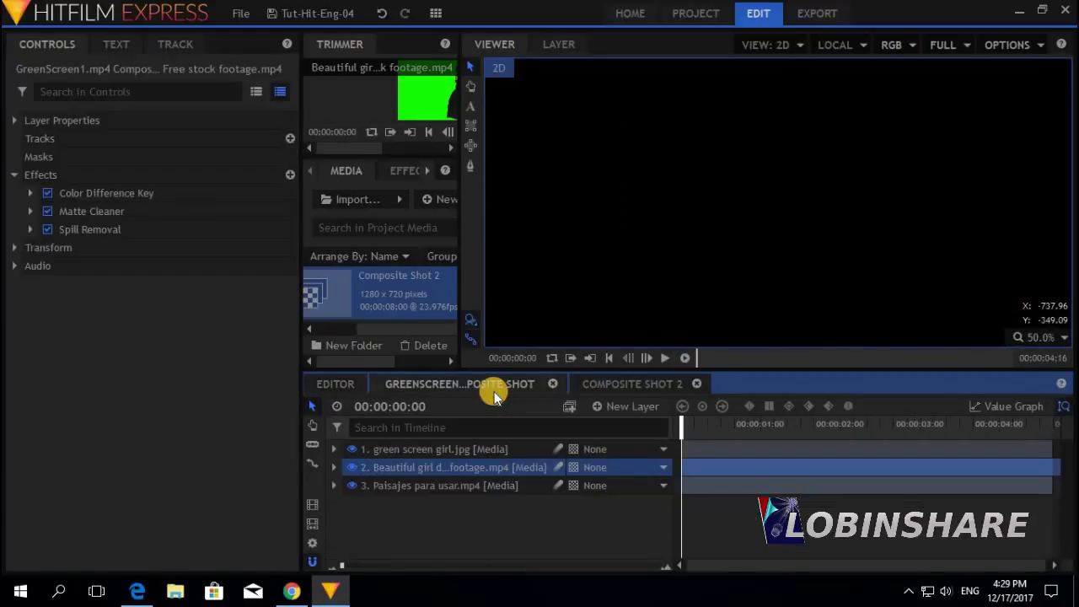
left_click(610, 384)
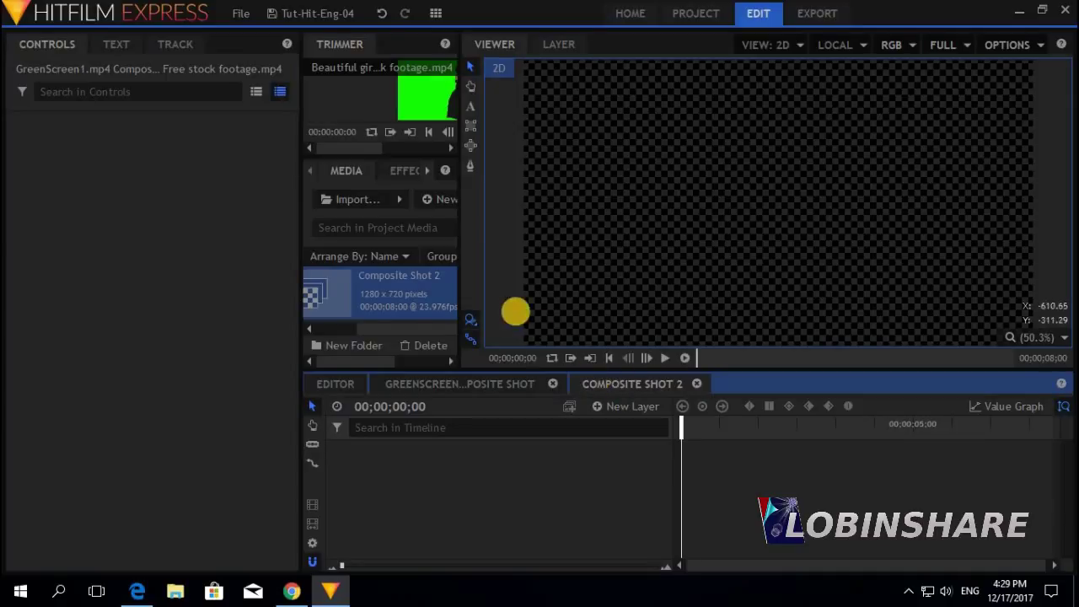
Step: Add the Green-Screen-Actress-Sample.png image from the project media to Composite Shot 2 as a layer
left_click(341, 172)
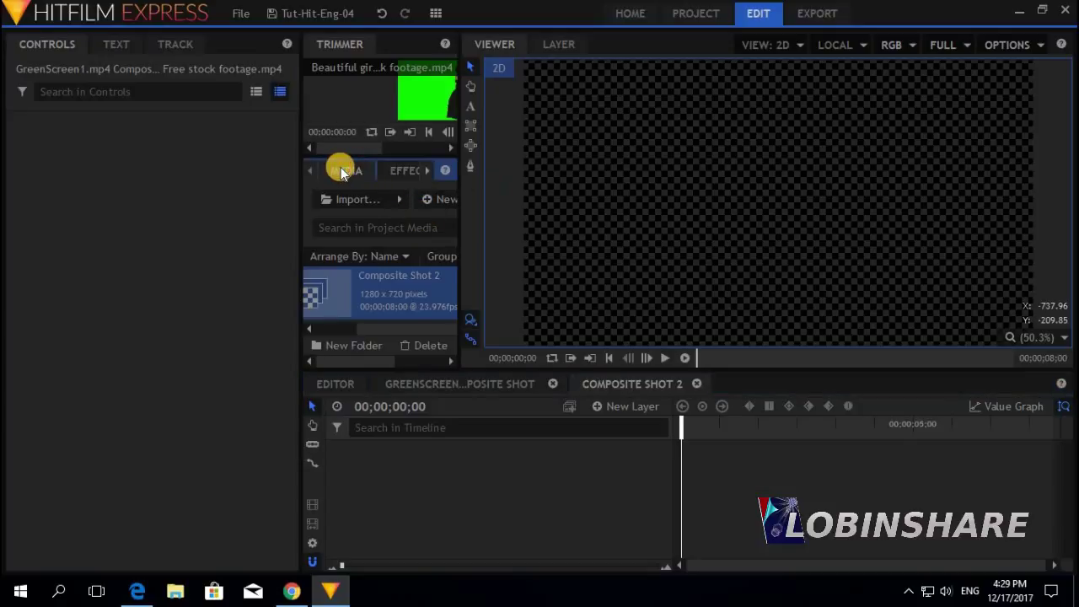
scroll(433, 308, "up", 2)
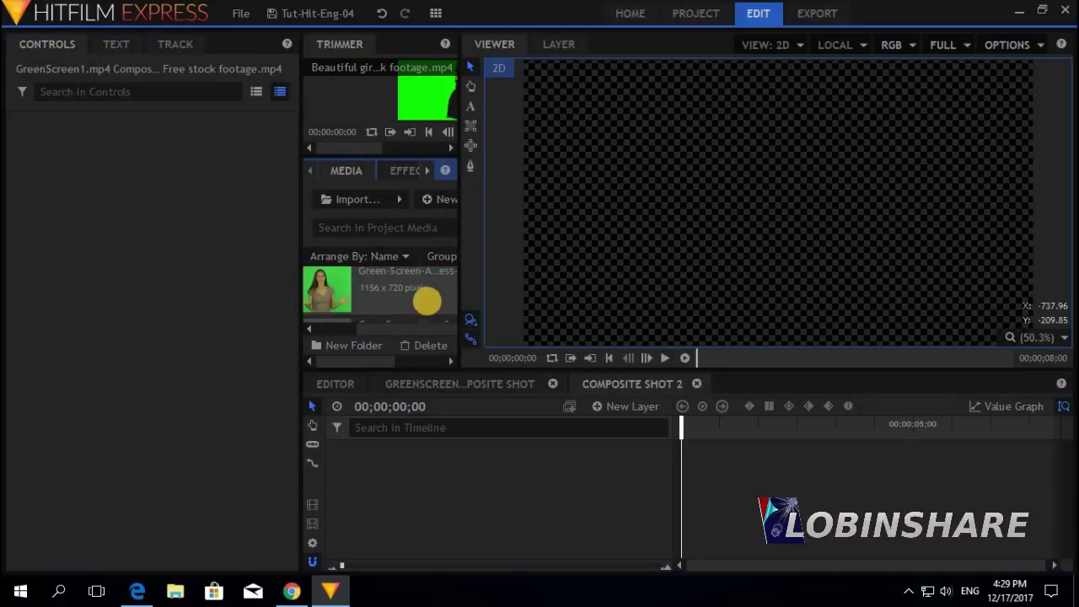
left_click(329, 286)
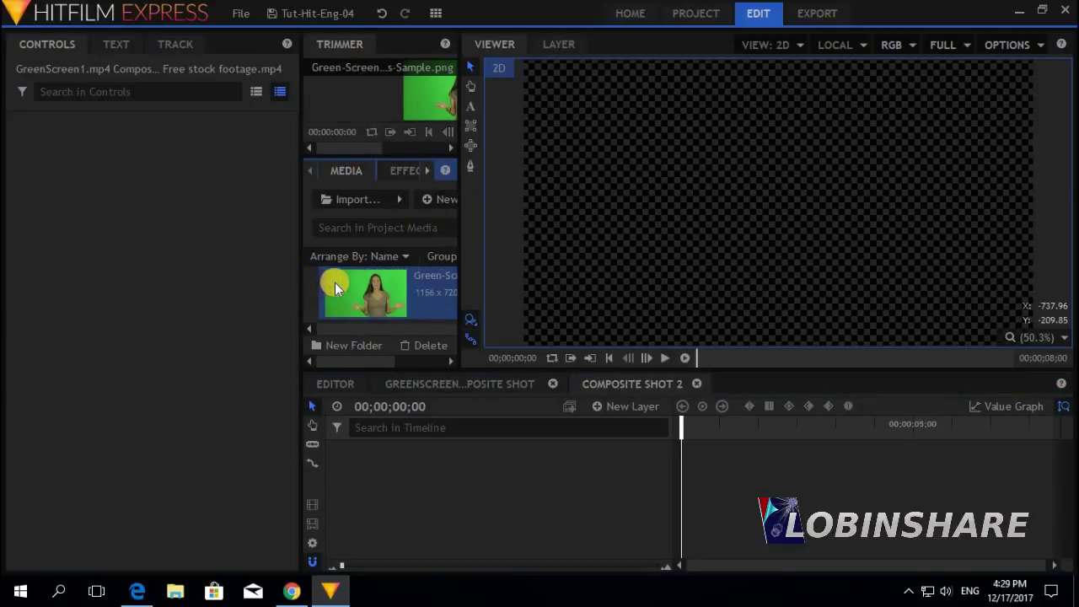
left_click_drag(330, 286, 409, 439)
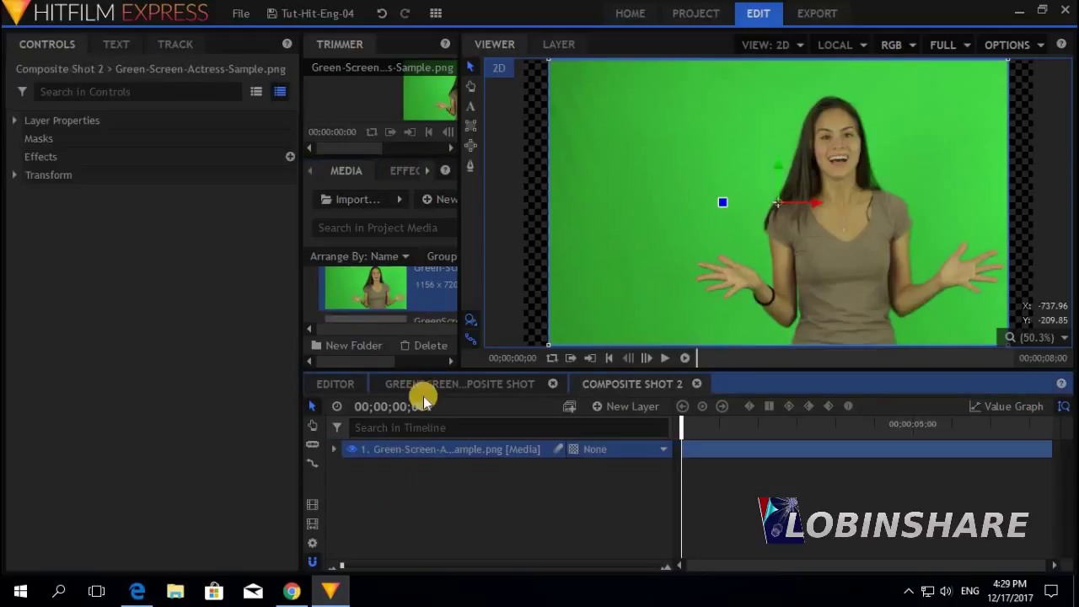
Step: Scale the actress image down to about 63% by 68% and place it in the frame's lower-right corner
left_click(560, 77)
left_click_drag(571, 76, 634, 110)
left_click_drag(679, 148, 765, 188)
left_click(907, 313)
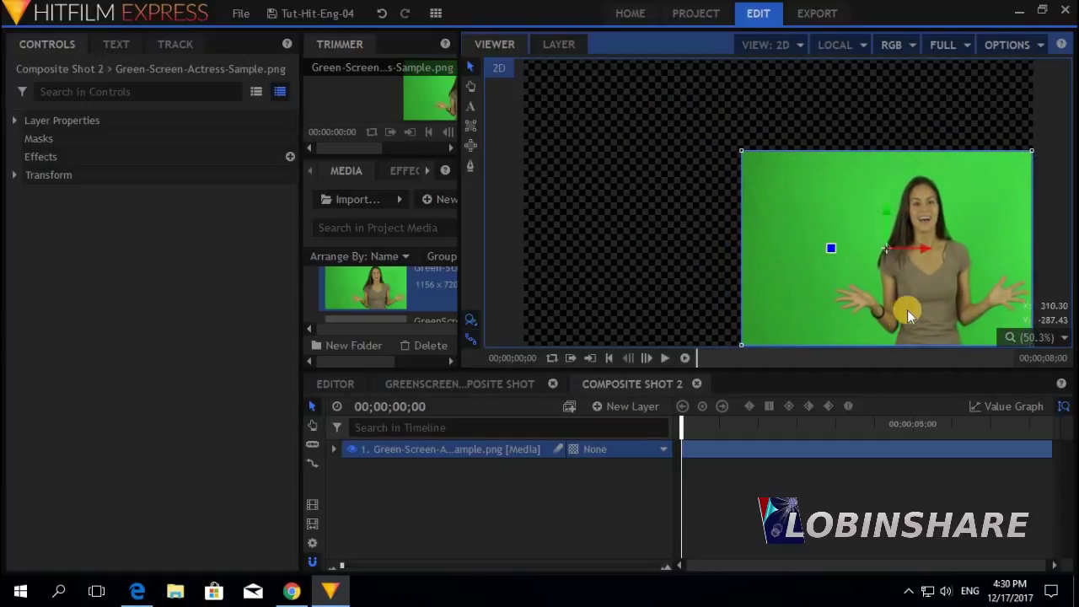
Step: Apply the Greenscreen Key preset from the 2D Effects presets to the actress layer
left_click(404, 170)
scroll(393, 287, "up", 3)
scroll(394, 286, "up", 3)
scroll(394, 286, "down", 3)
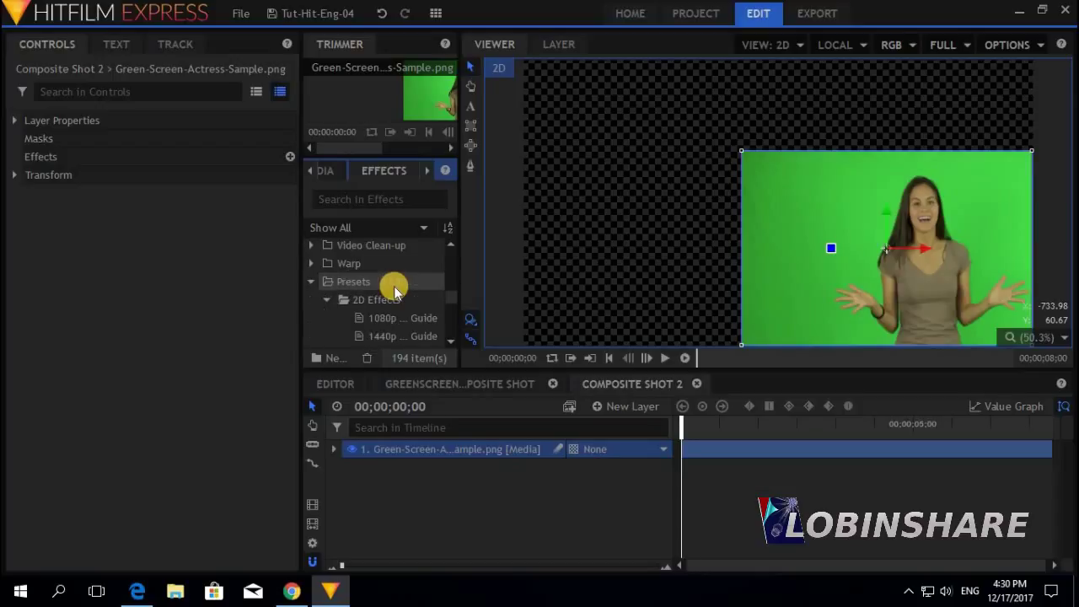
left_click(393, 299)
scroll(394, 299, "down", 5)
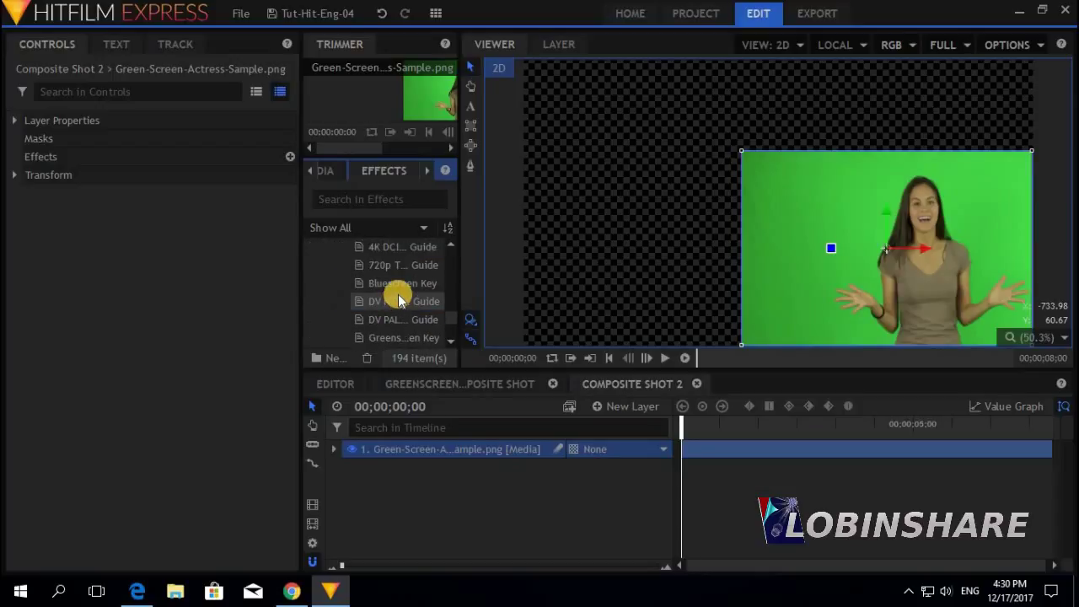
scroll(401, 297, "up", 1)
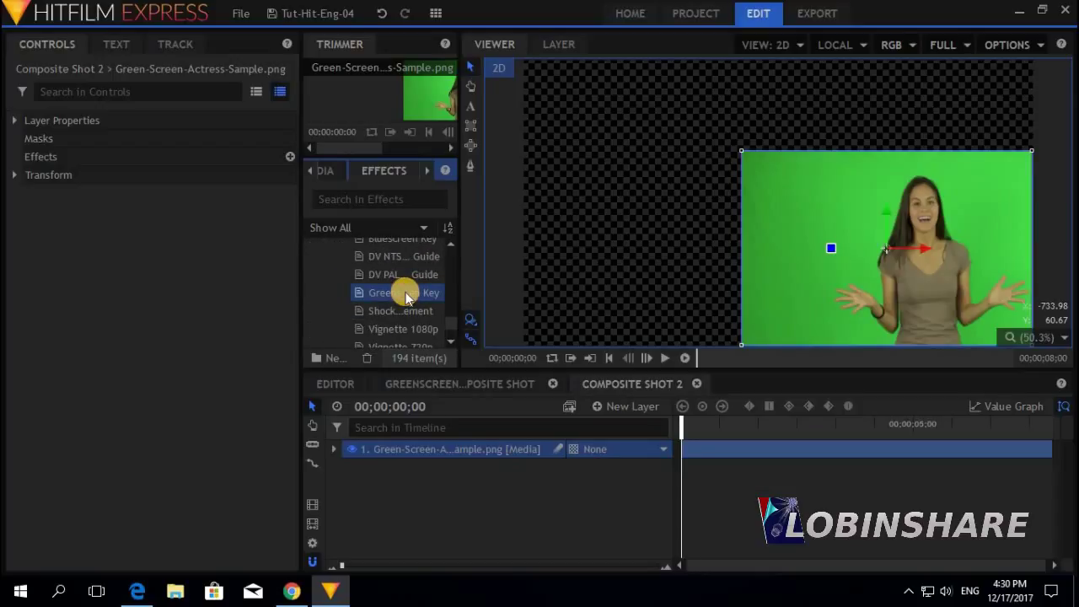
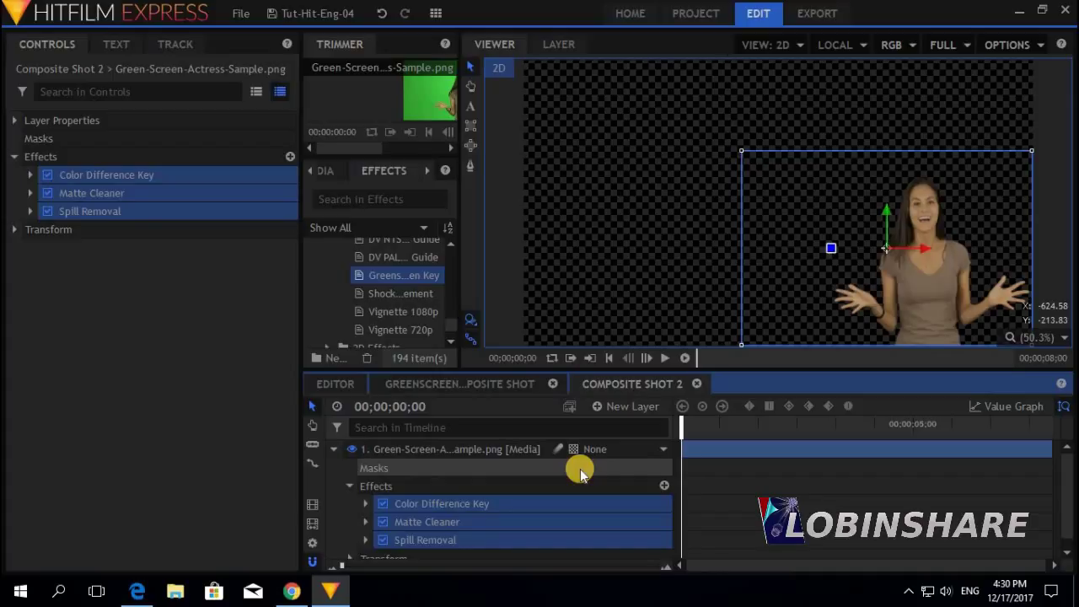
Step: Enable keyframing for the actress layer's Position and Scale at 00;00;00;00
scroll(580, 472, "down", 1)
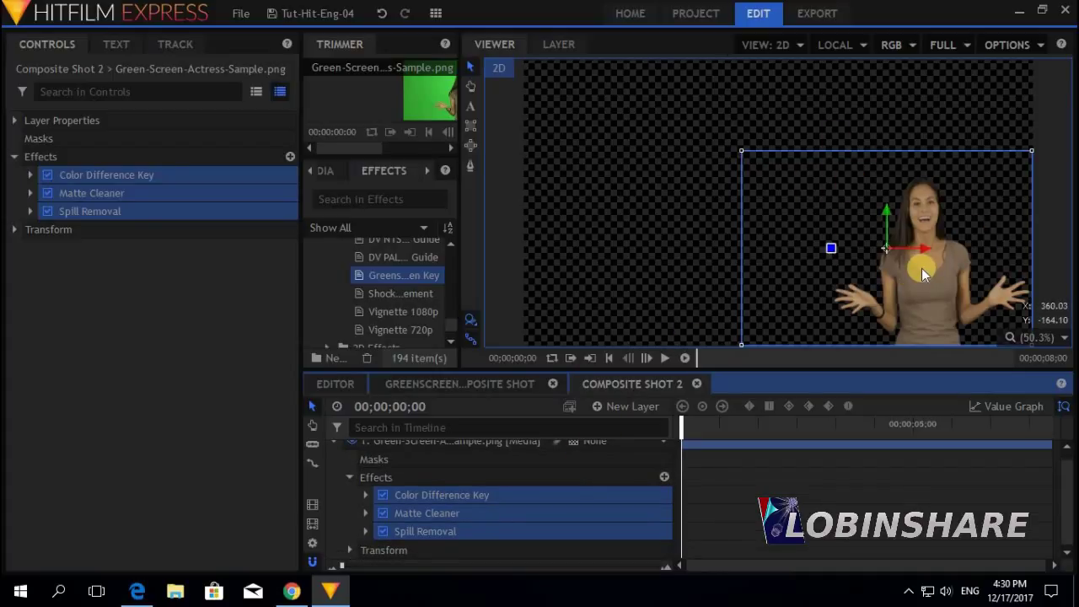
left_click(349, 551)
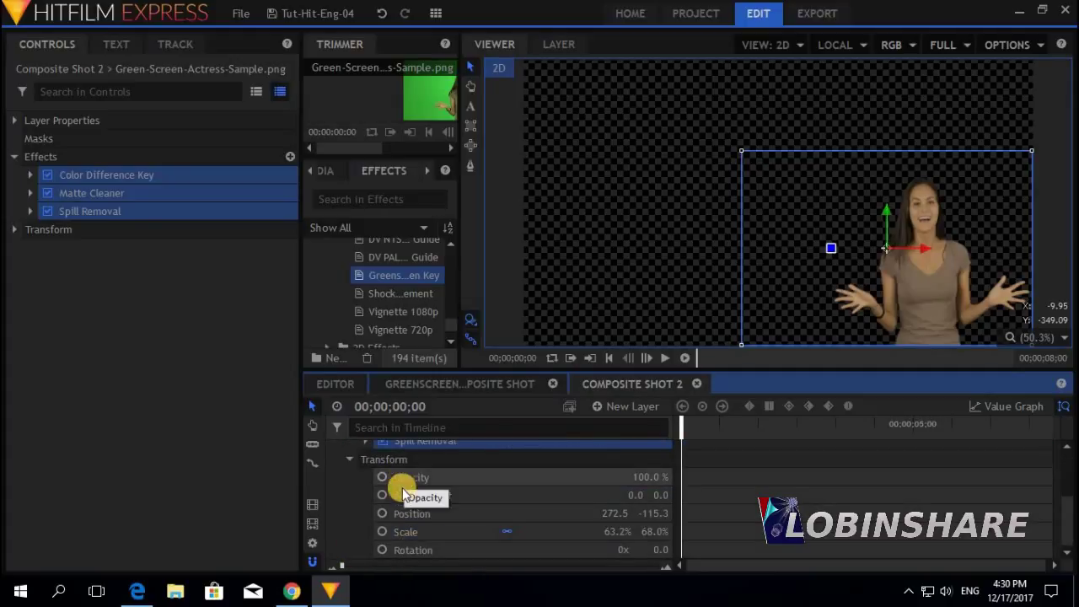
left_click(382, 513)
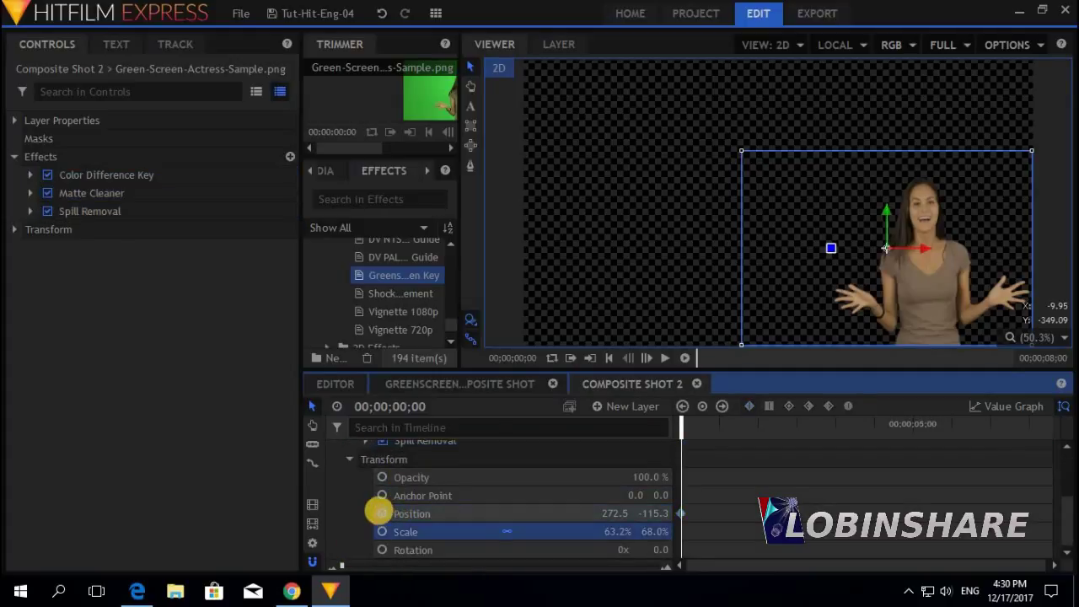
left_click(382, 531)
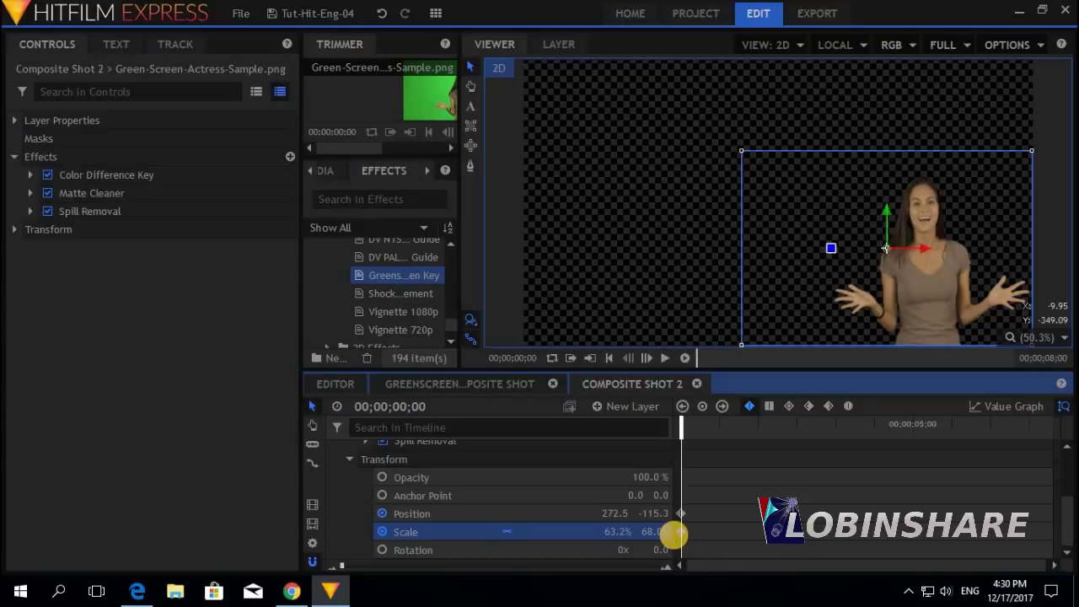
Step: At 00;00;04;04, move the actress to the frame's lower-left area, at a position of about -497, -129, to keyframe her motion
left_click(854, 423)
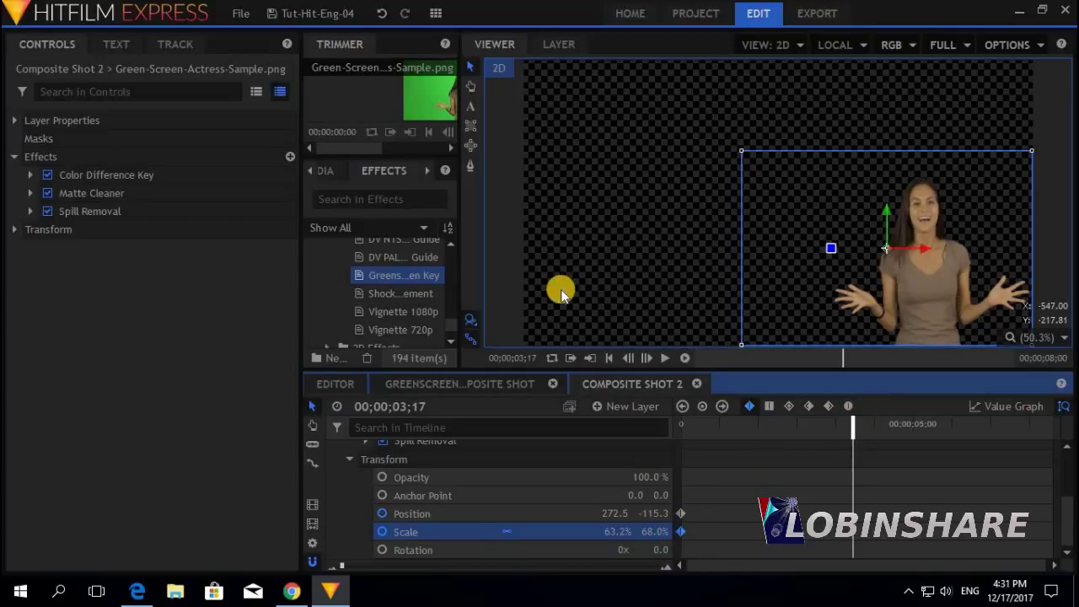
left_click(1005, 424)
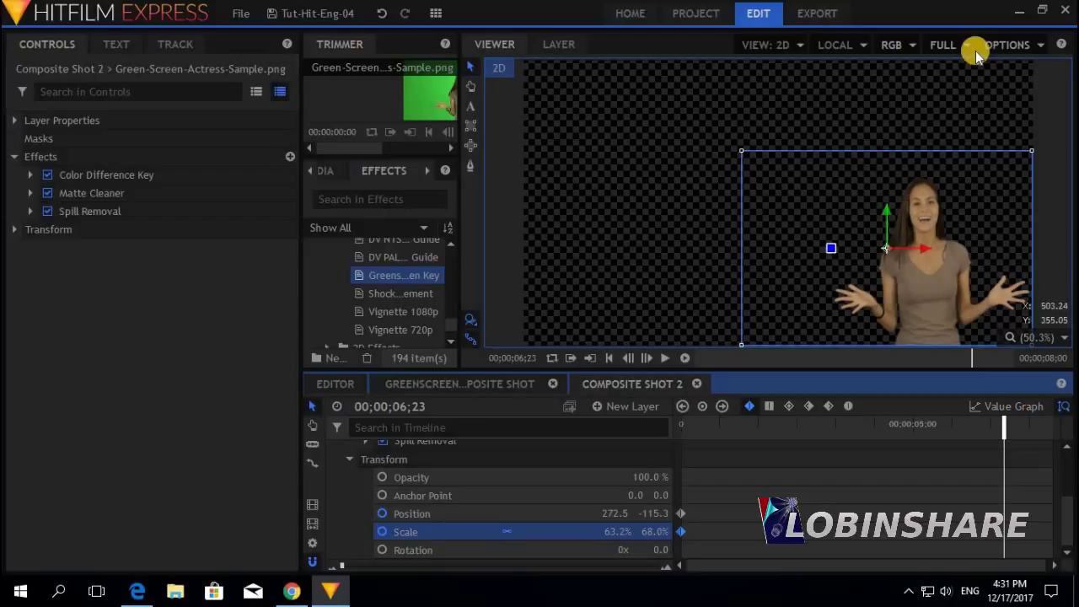
left_click(875, 424)
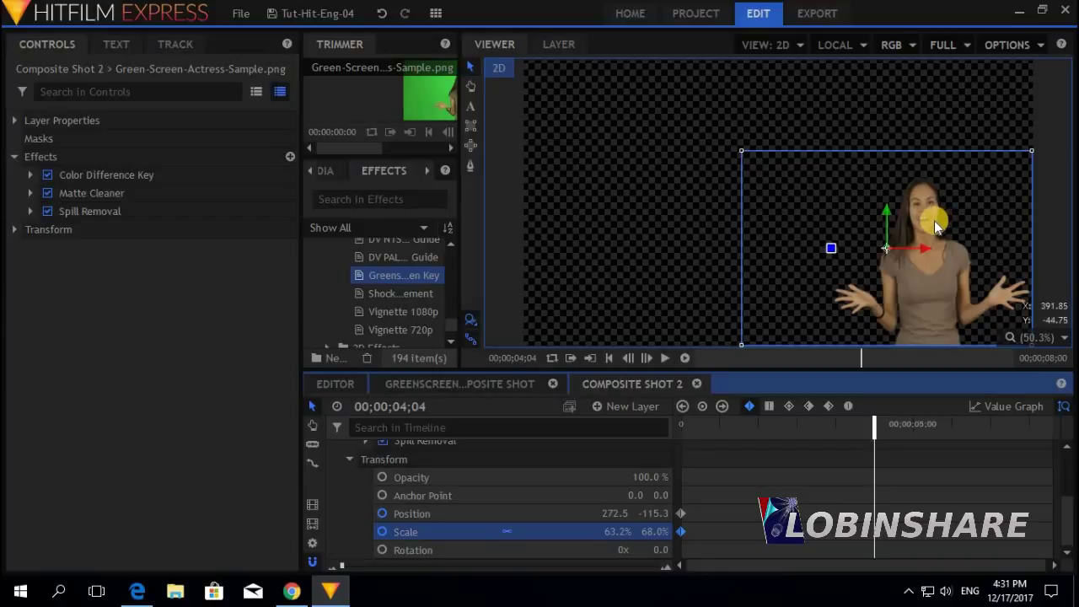
left_click_drag(934, 226, 626, 224)
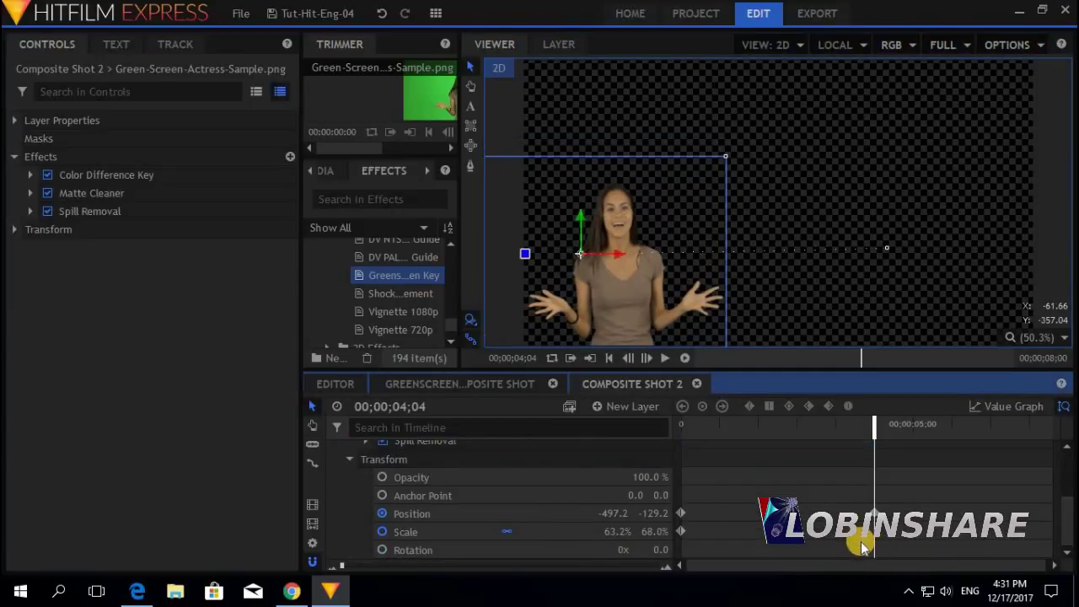
Step: At 00;00;06;15, move the actress to the frame's lower-right area, at a position of about 272, -111, to keyframe her return
left_click(993, 420)
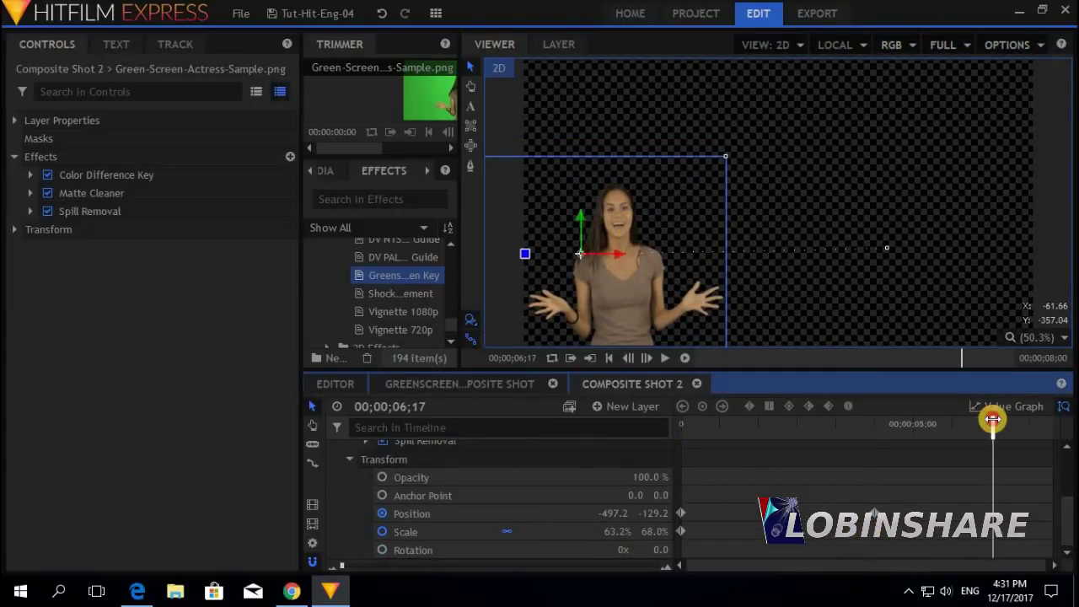
left_click_drag(993, 419, 989, 420)
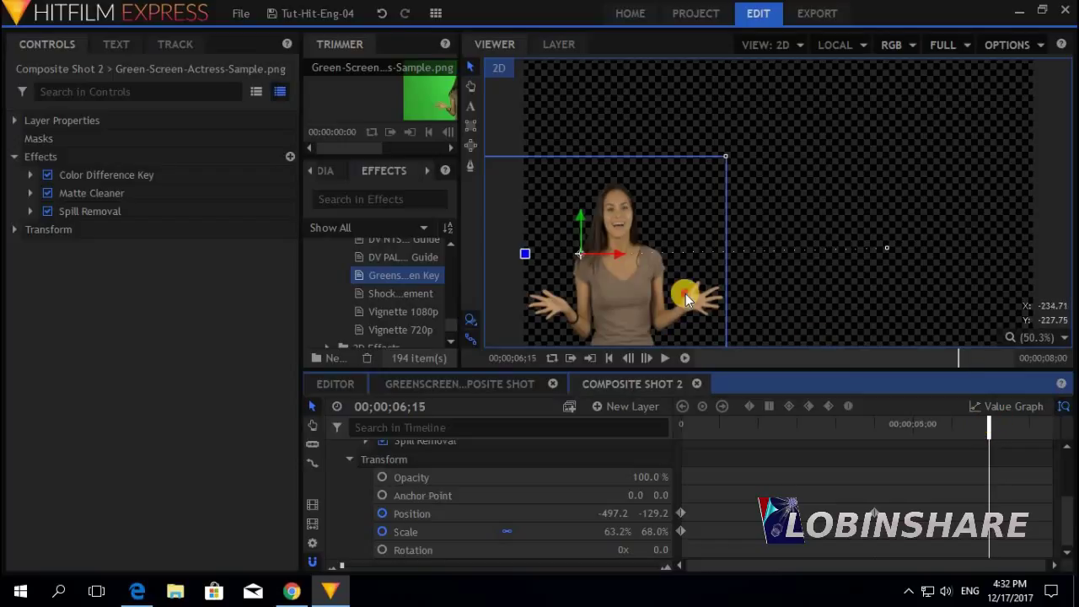
left_click_drag(685, 294, 993, 291)
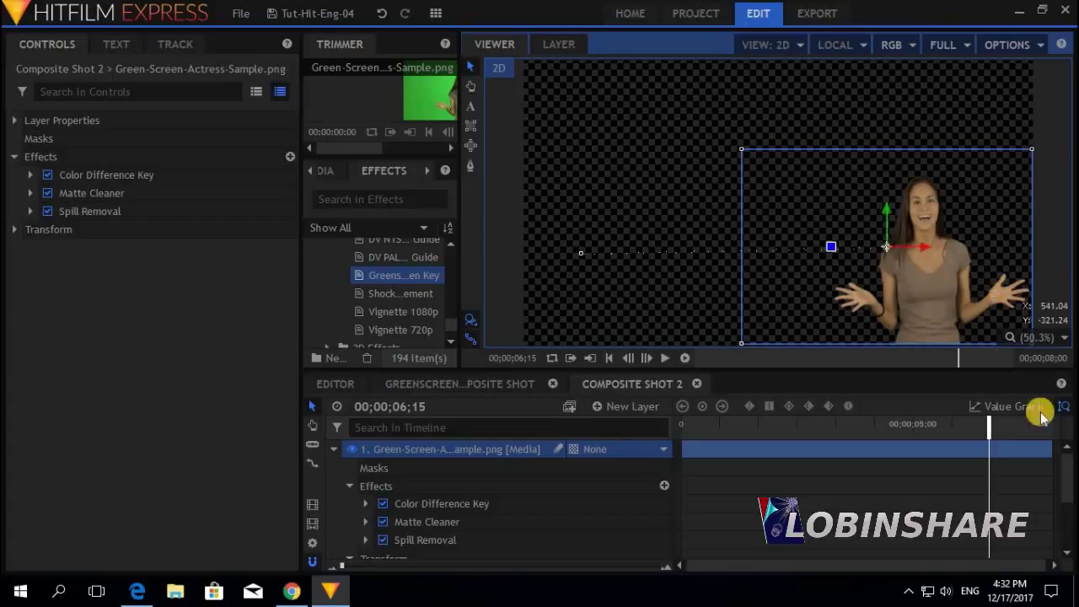
Step: Copy the actress layer's first Scale keyframe and paste it at 00;00;06;15
left_click_drag(1068, 473, 1067, 527)
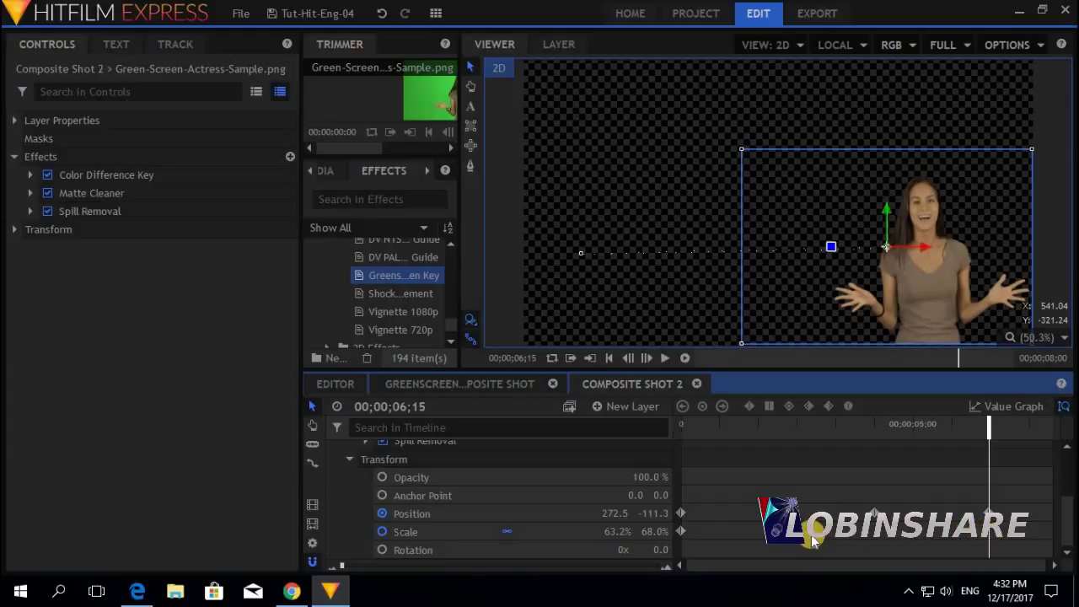
right_click(681, 531)
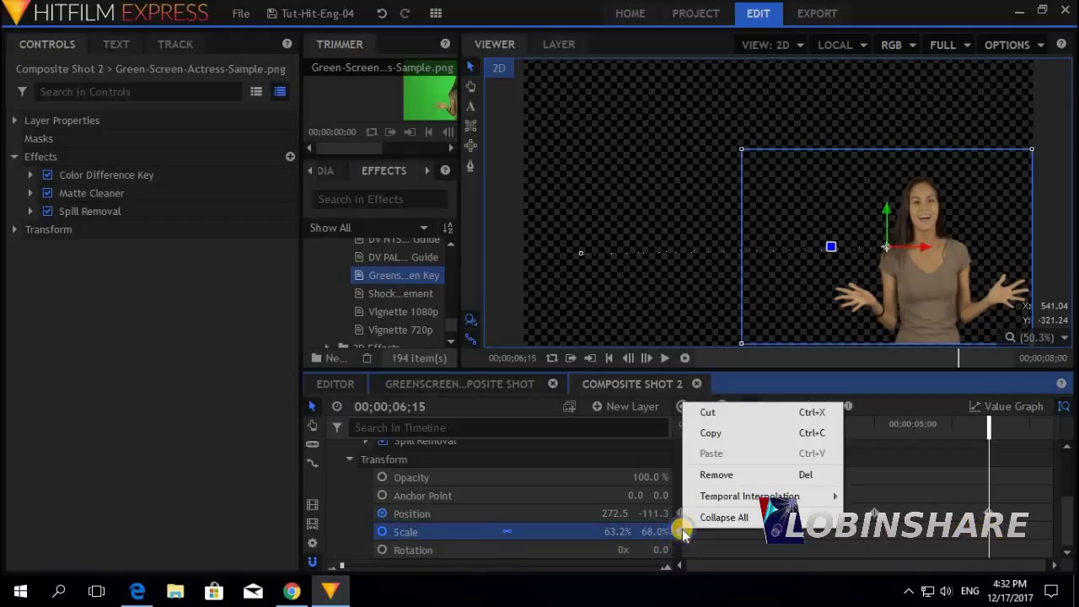
left_click(730, 431)
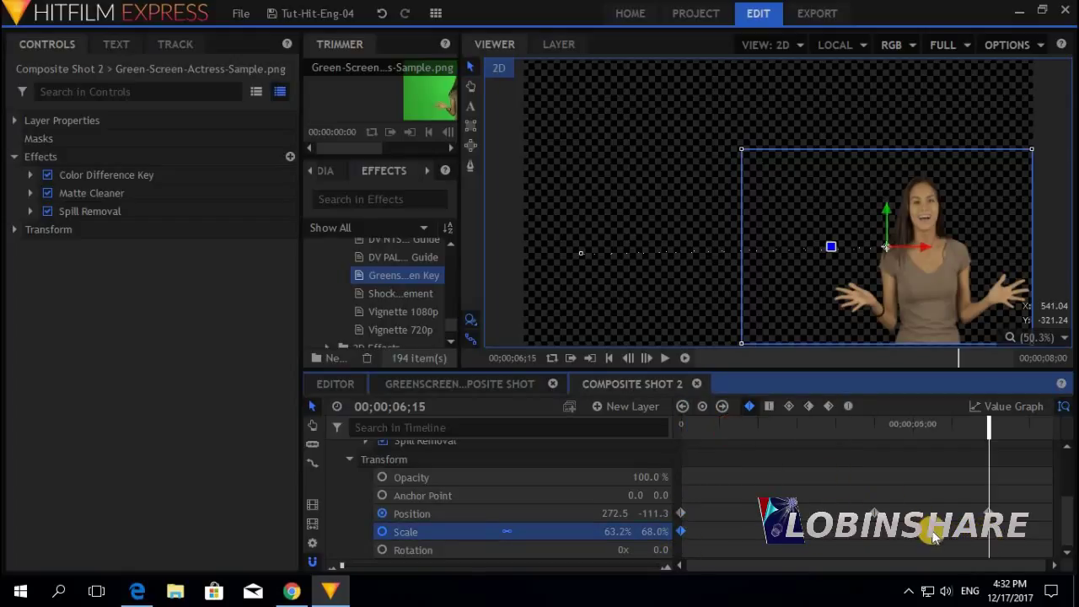
right_click(992, 539)
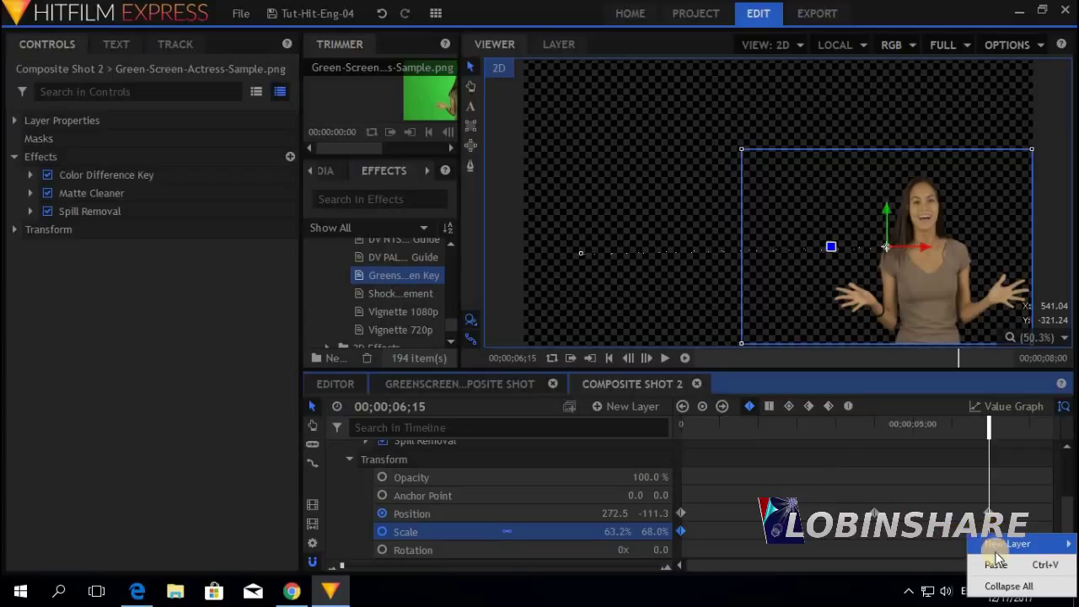
left_click(998, 563)
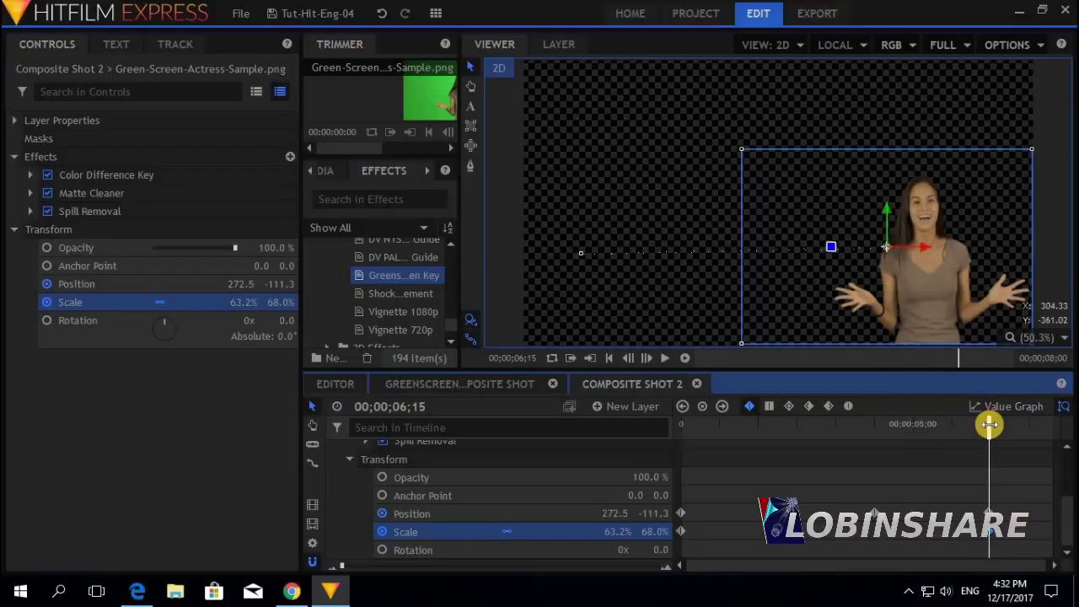
Step: At 00;00;07;23, enlarge the actress to about 105% by 104% and move her to a position of about 109, 6
left_click(1050, 425)
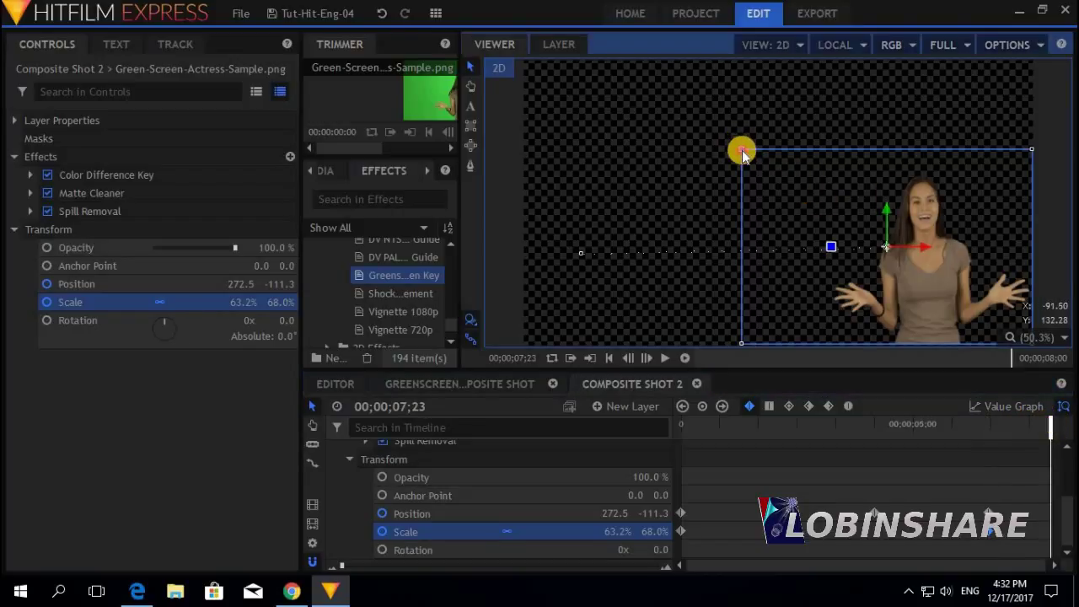
left_click_drag(740, 150, 647, 100)
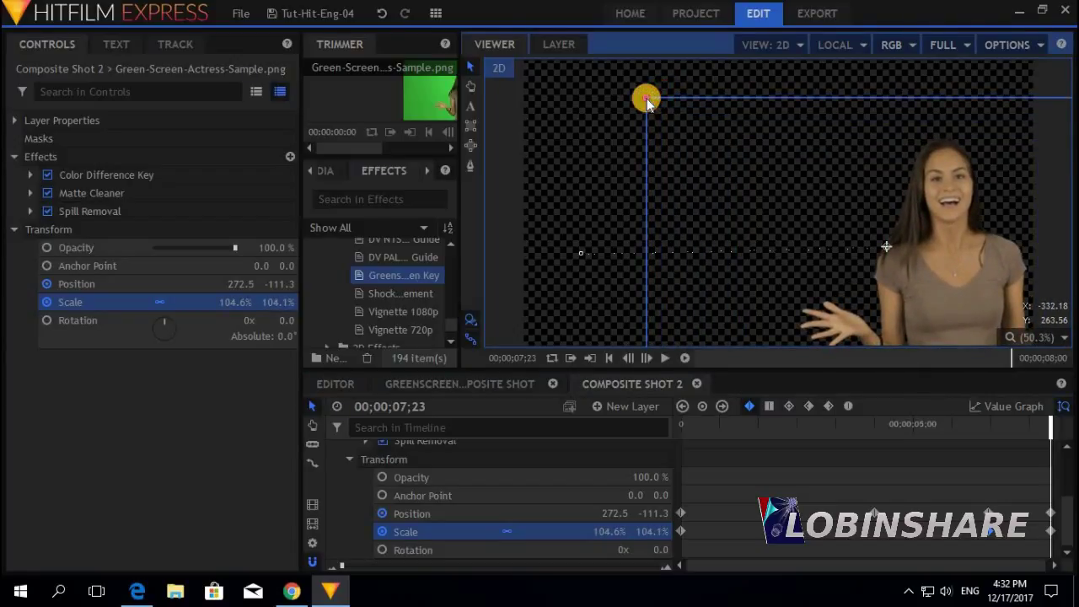
left_click_drag(843, 217, 780, 170)
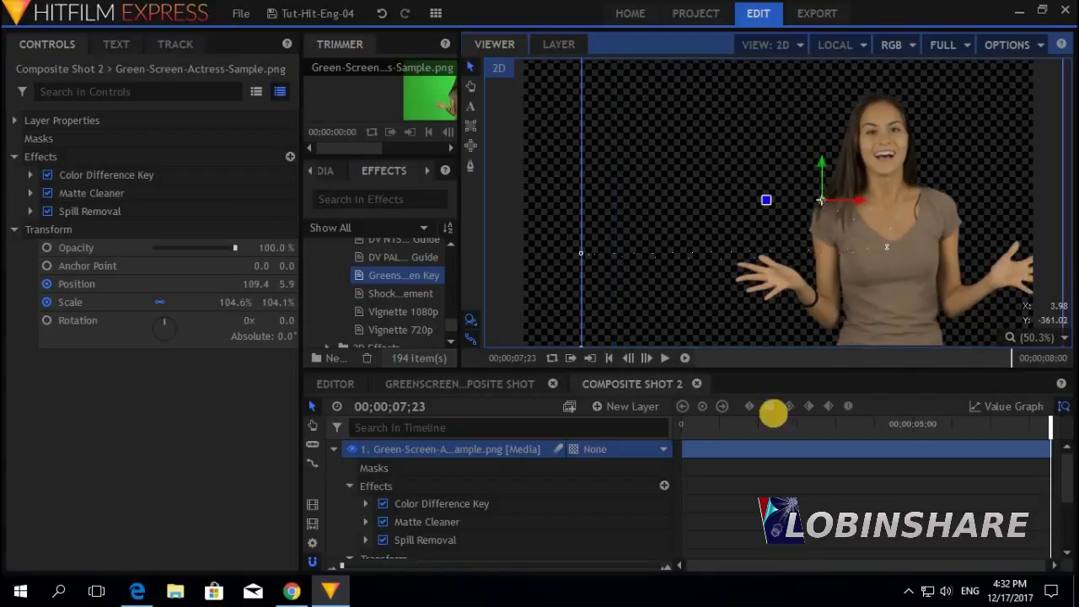
Step: Play back the actress animation from the start of the composite shot, and collapse her layer's properties
left_click(685, 428)
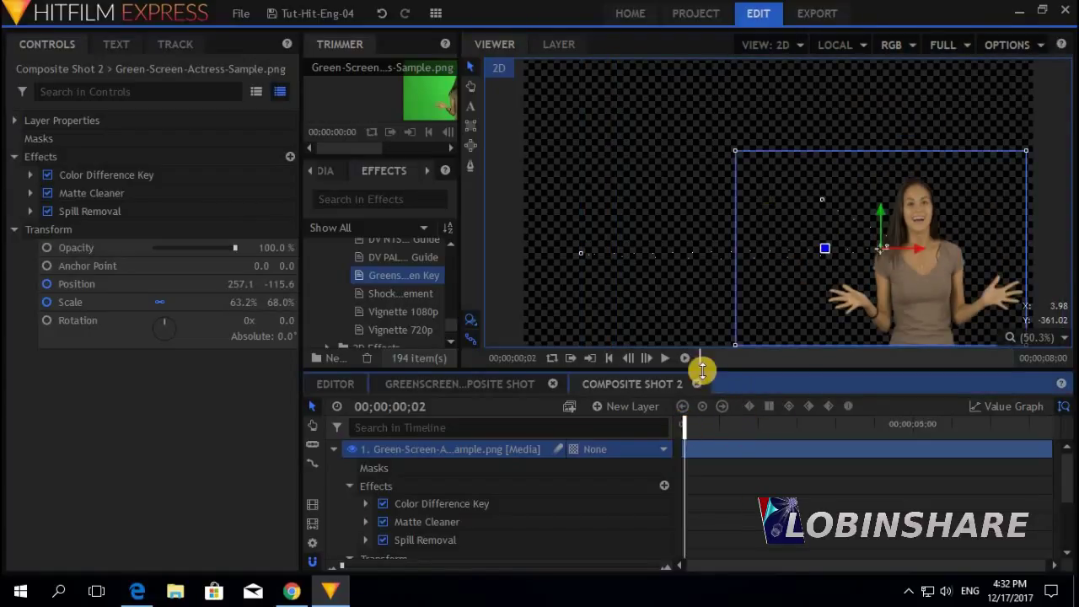
left_click(663, 357)
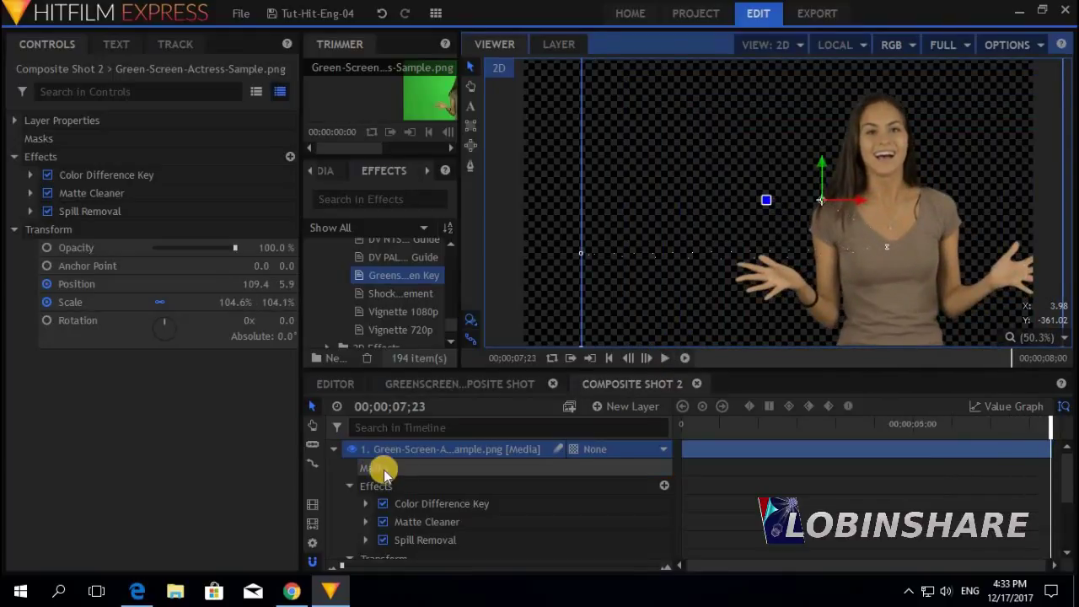
left_click(332, 451)
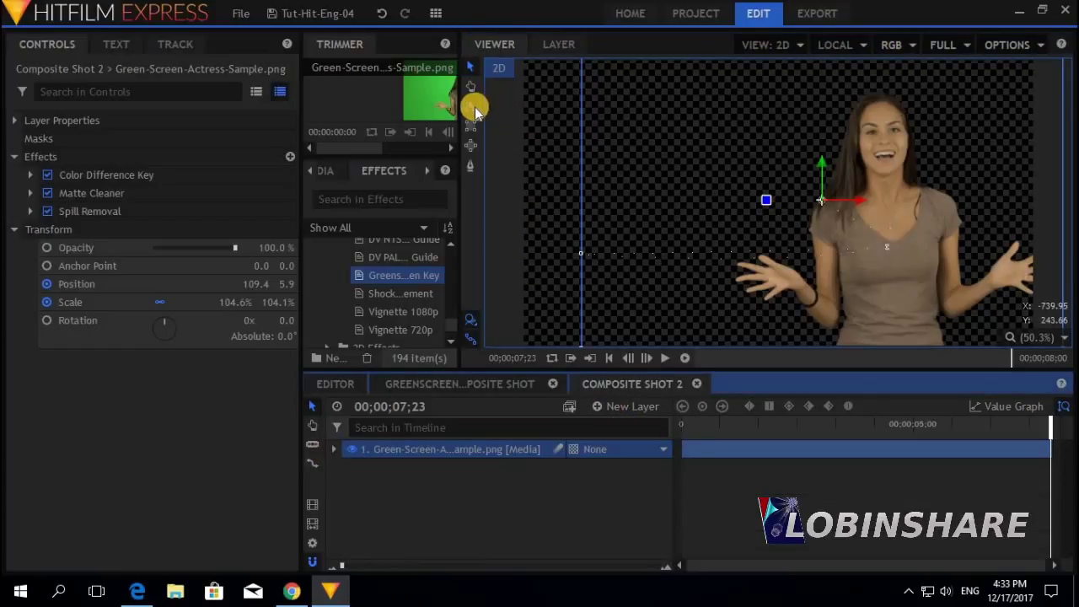
Step: Draw a text box in the empty upper-left area of the frame and enter "GREEN SCREEN"
left_click(471, 107)
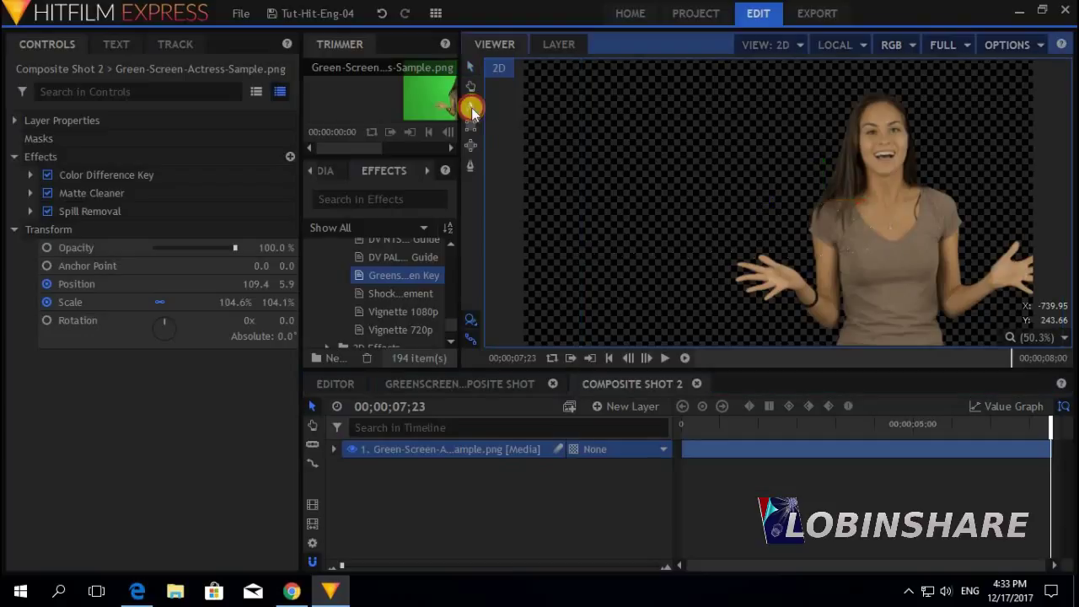
left_click_drag(537, 100, 794, 192)
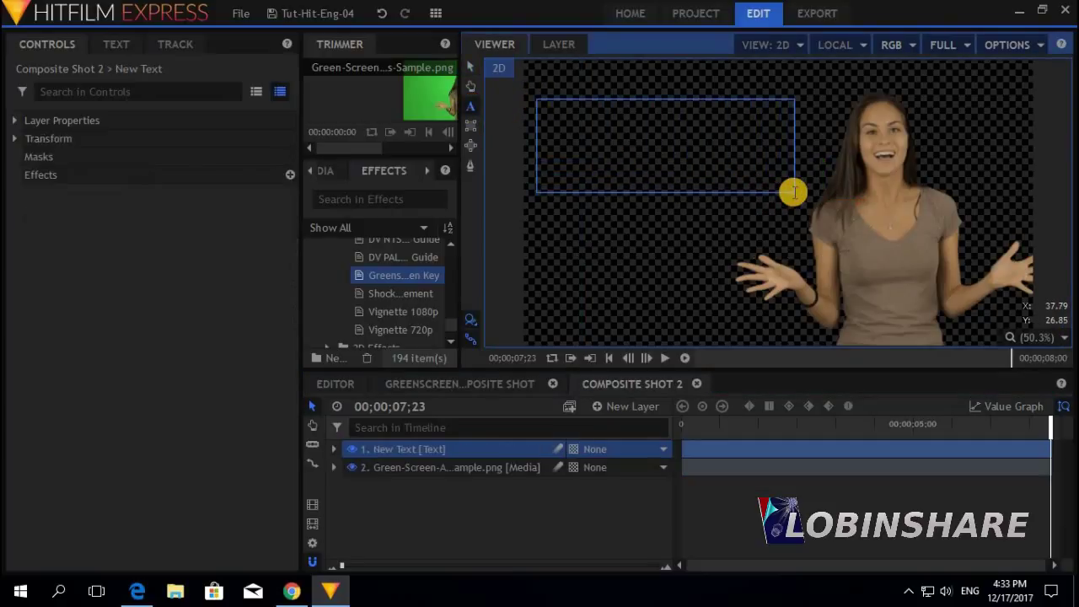
type("GREEN SCRI")
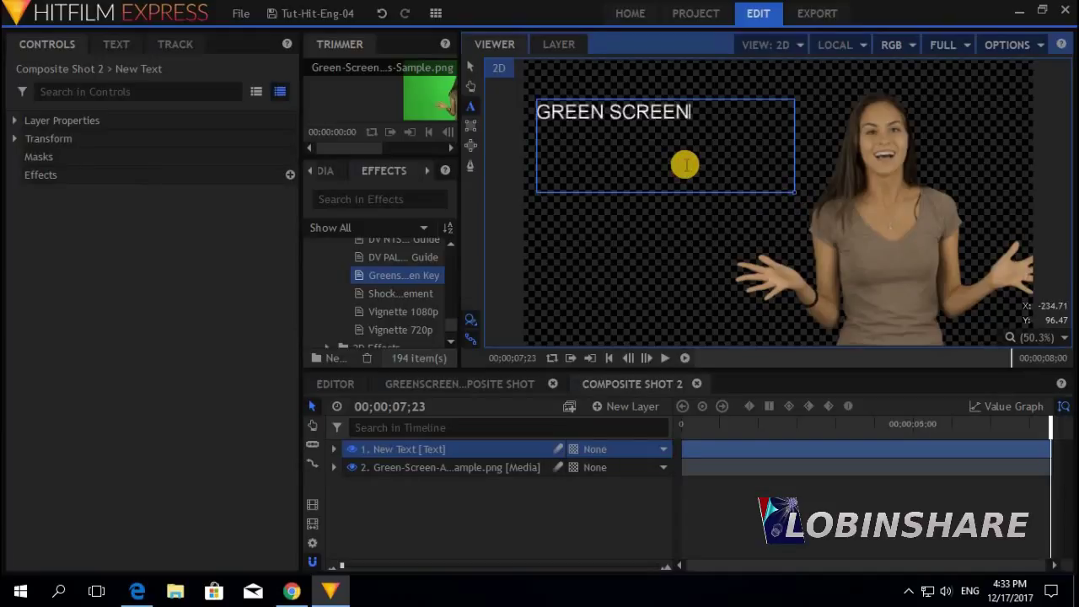
type("EN")
Step: Colour the "GREEN SCREEN" text green (#00aa00) and set its font size to 89
left_click_drag(713, 113, 533, 111)
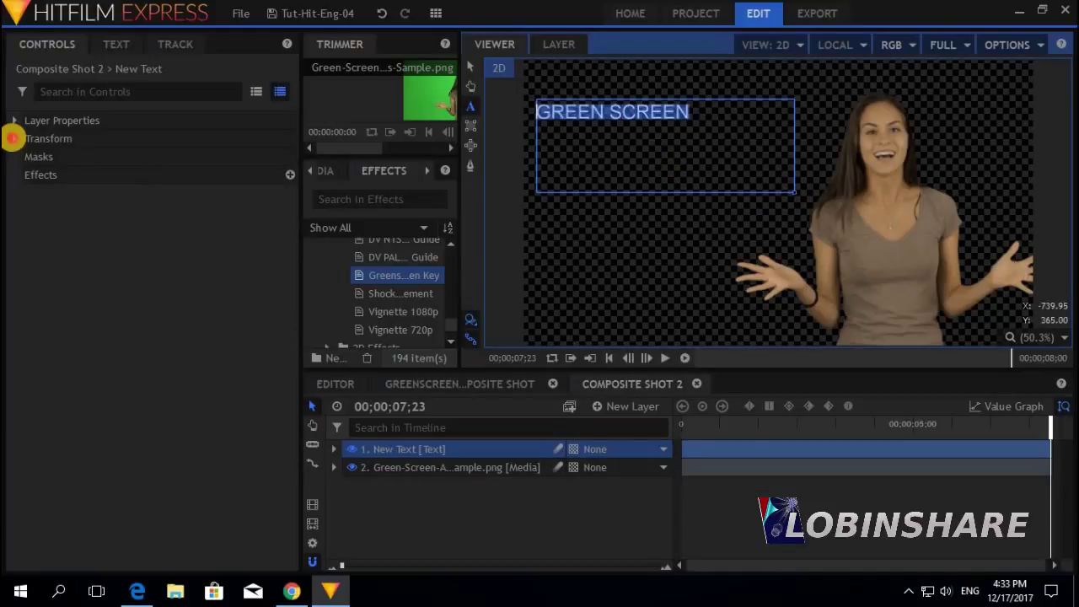
left_click(118, 44)
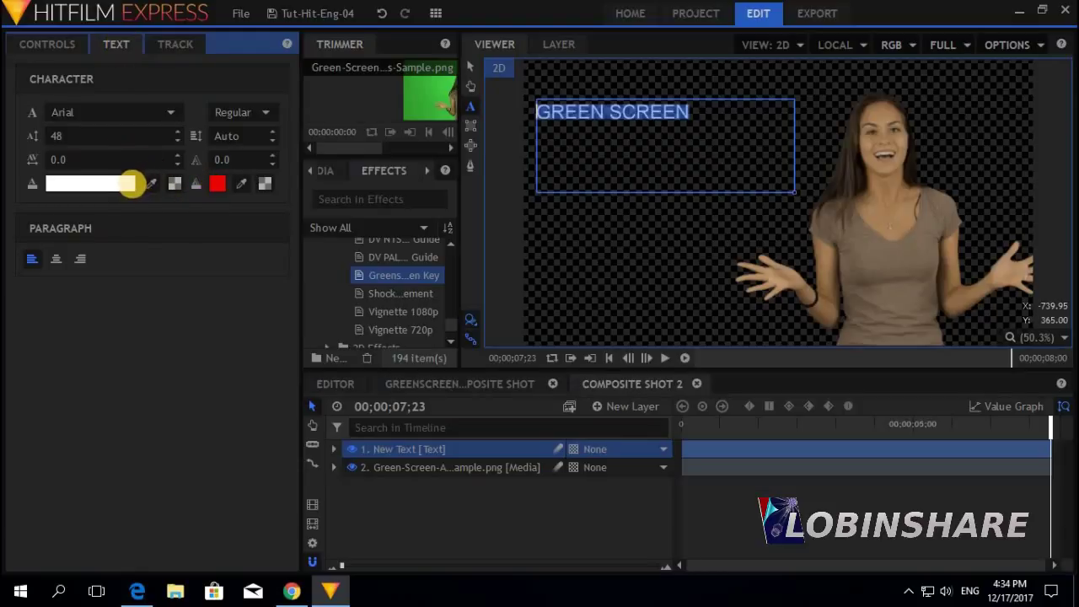
left_click(126, 185)
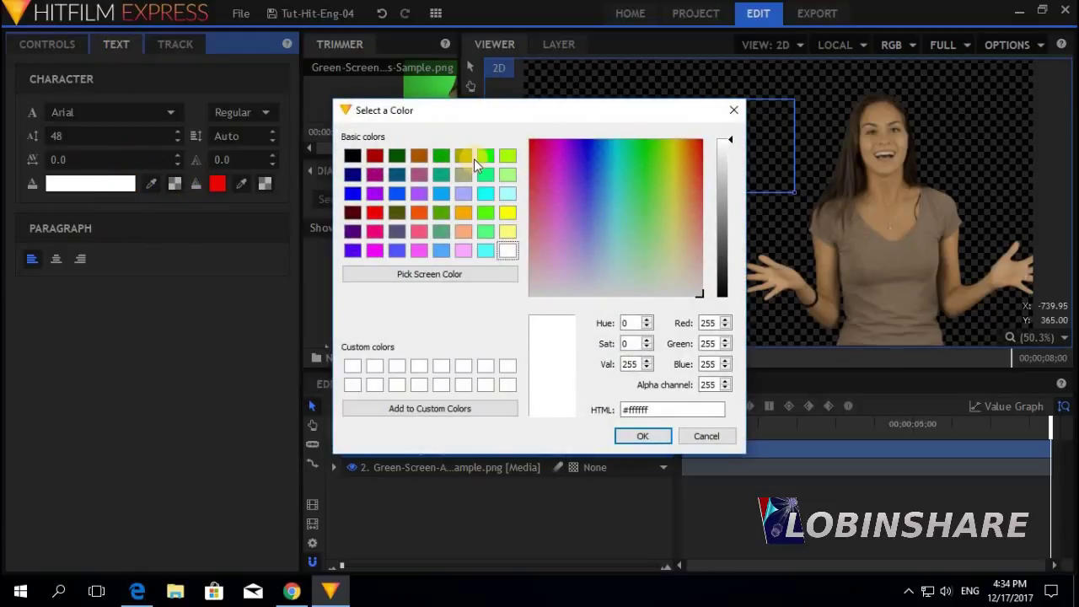
left_click(441, 157)
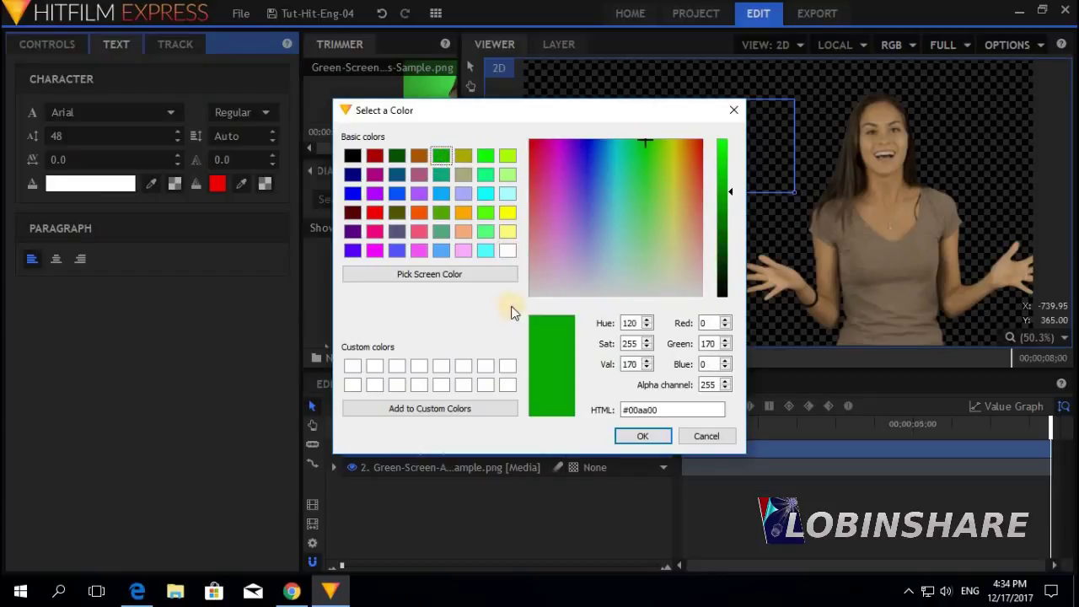
left_click(642, 437)
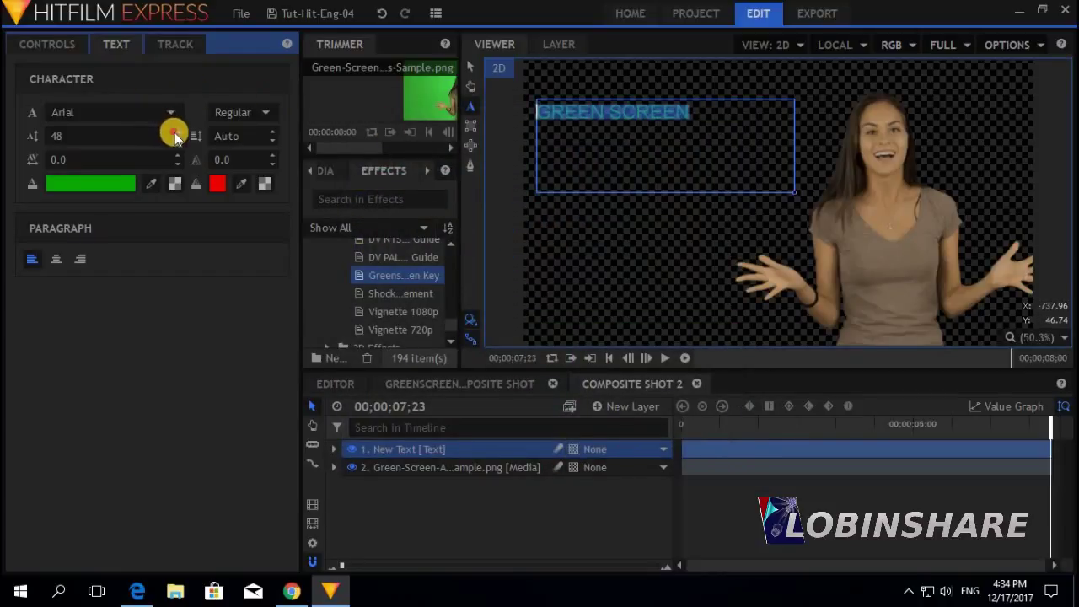
left_click_drag(175, 137, 174, 138)
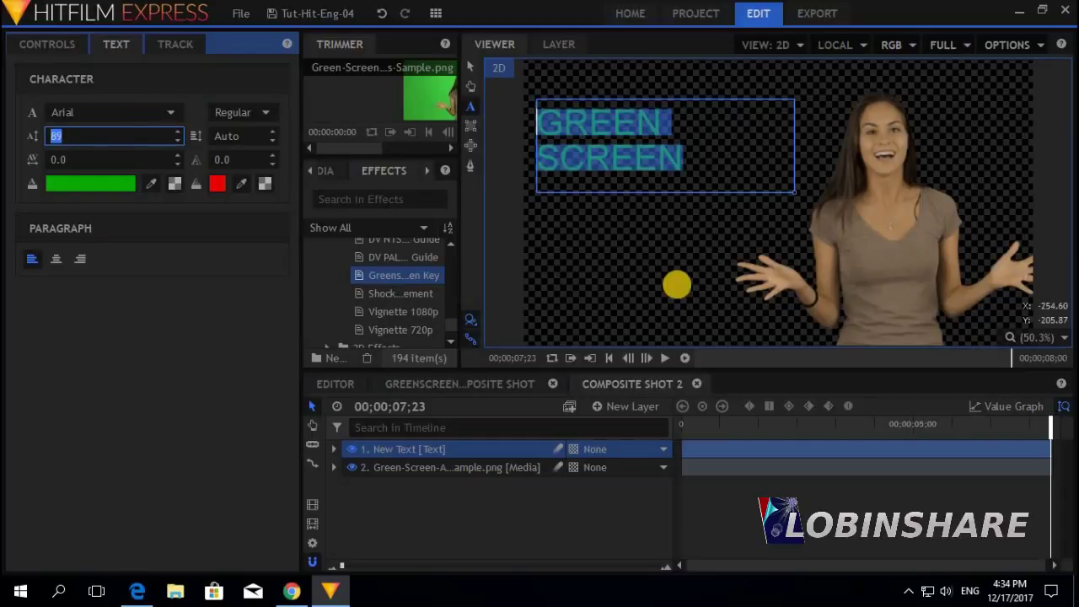
Step: Expand the text layer's Transform properties in the timeline
left_click(334, 450)
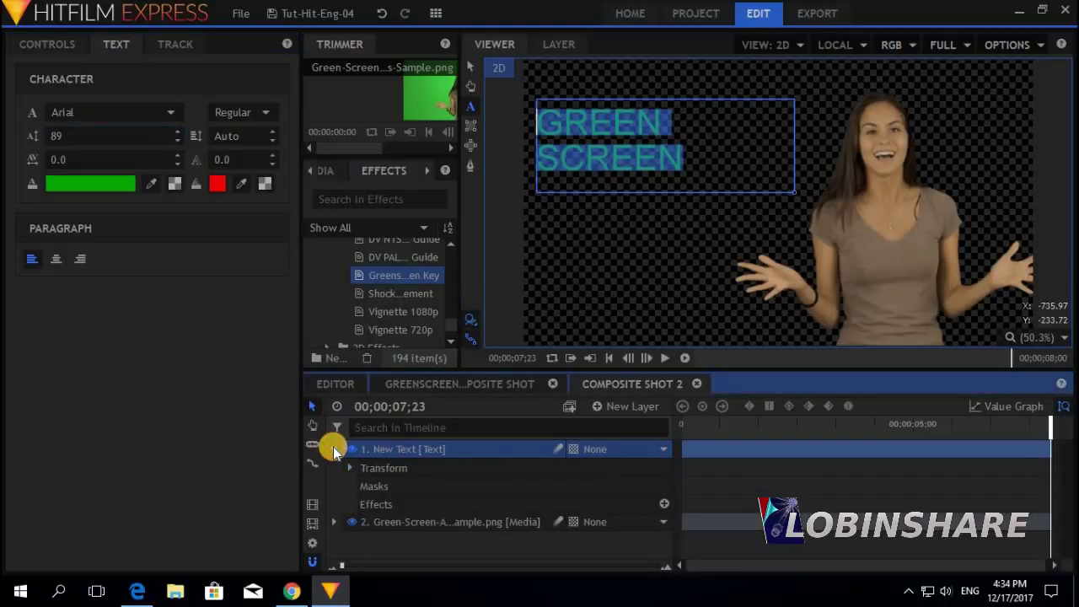
left_click(350, 468)
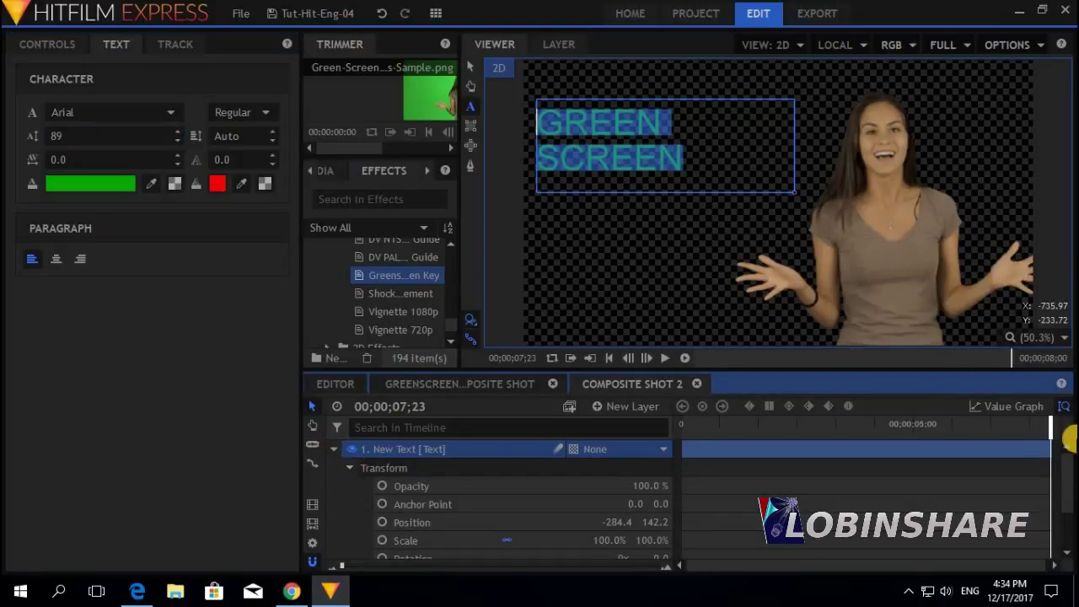
left_click_drag(1066, 487, 1070, 498)
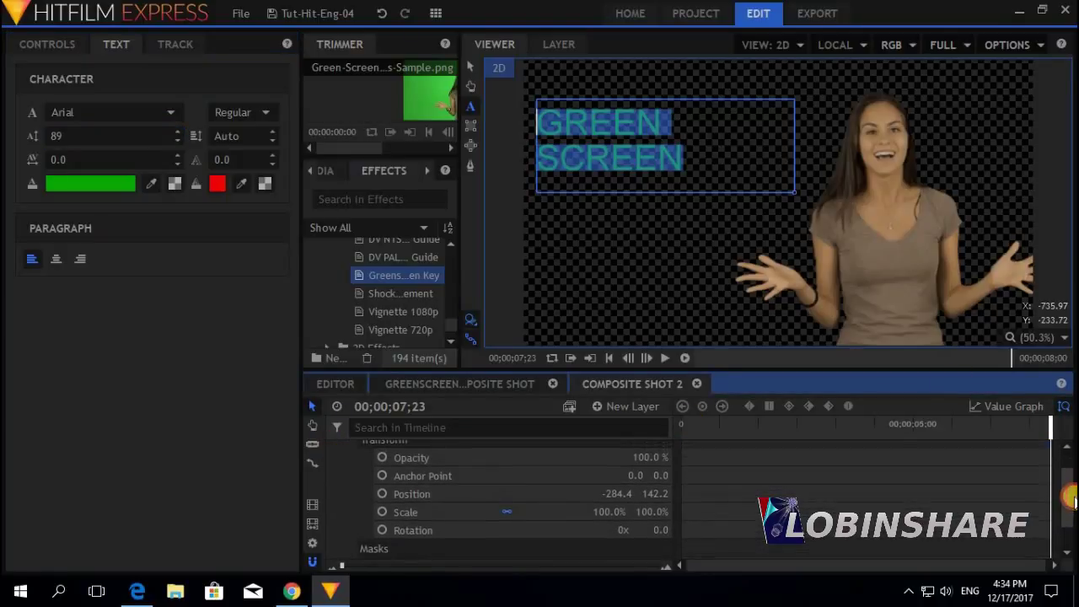
left_click(382, 494)
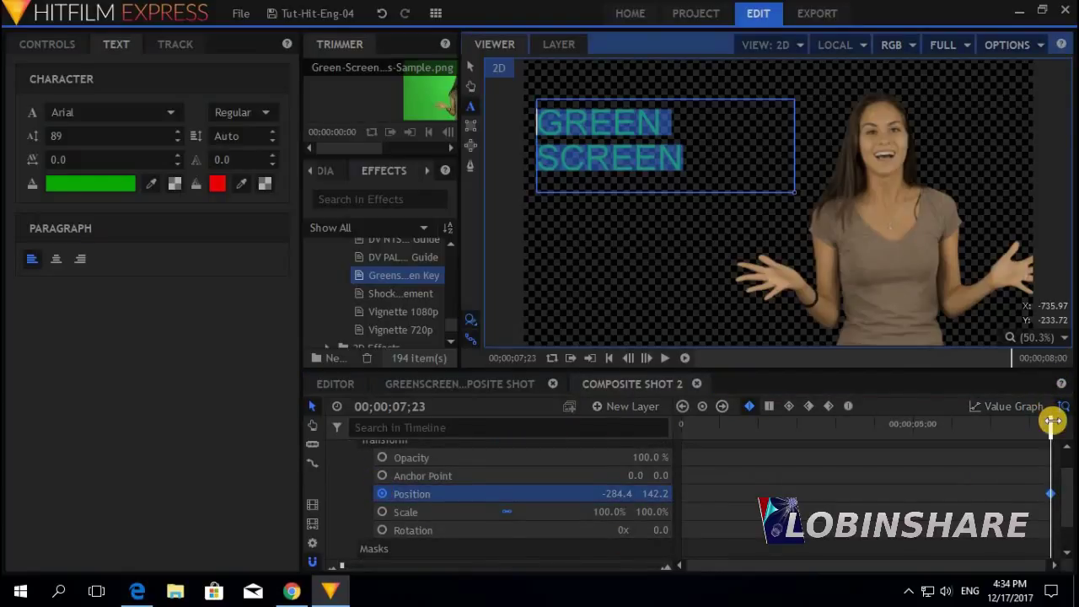
right_click(1050, 495)
left_click(1023, 417)
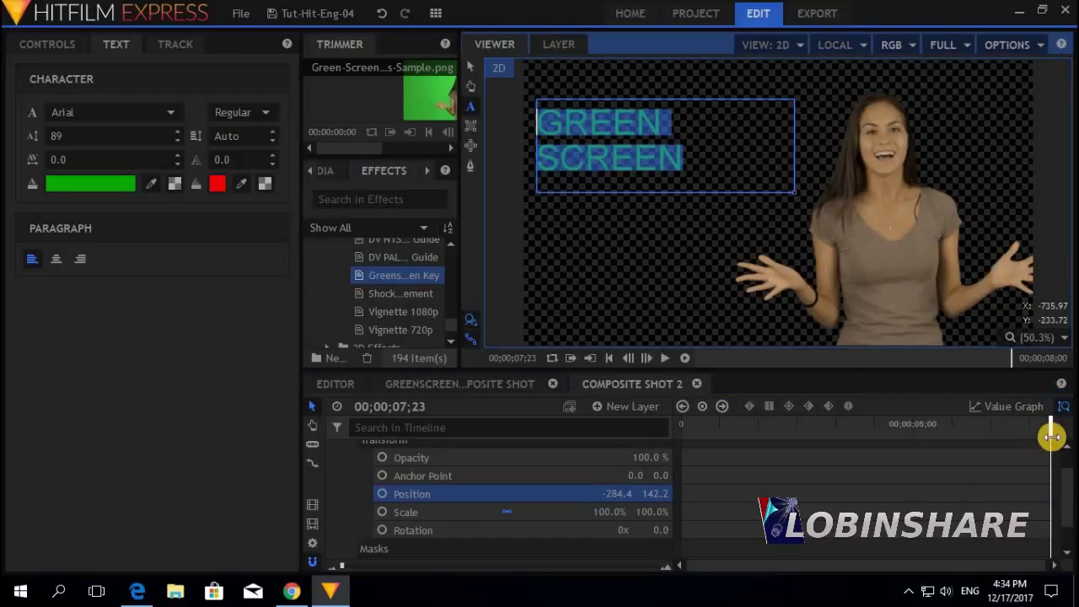
Step: At 00;00;00;00, enable Position keyframing for the text layer and place it in the frame's upper-left corner, at about -320, 250
left_click_drag(1052, 436, 612, 433)
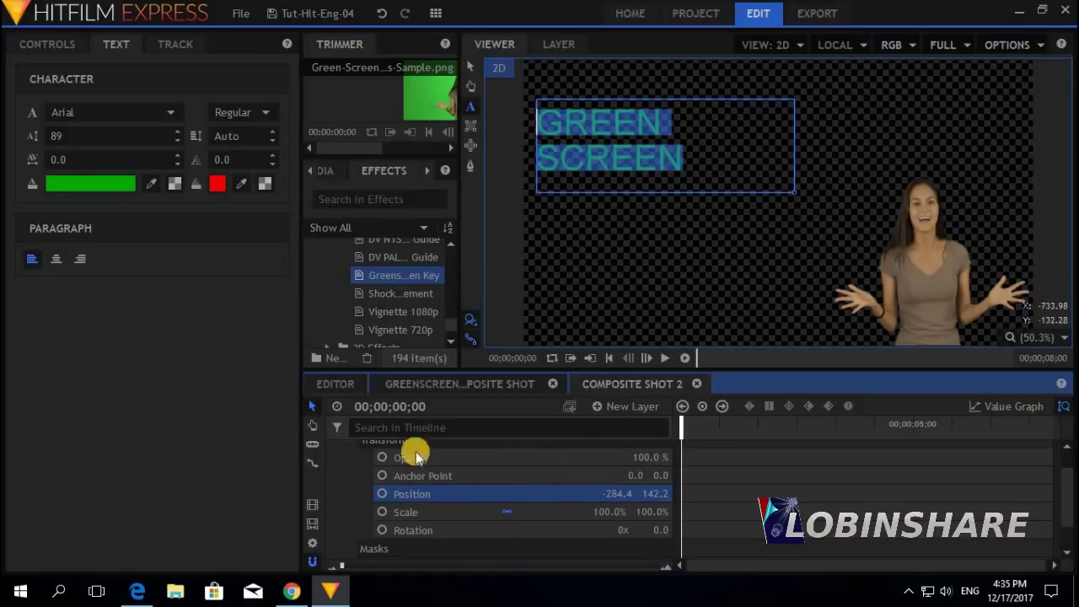
left_click(382, 494)
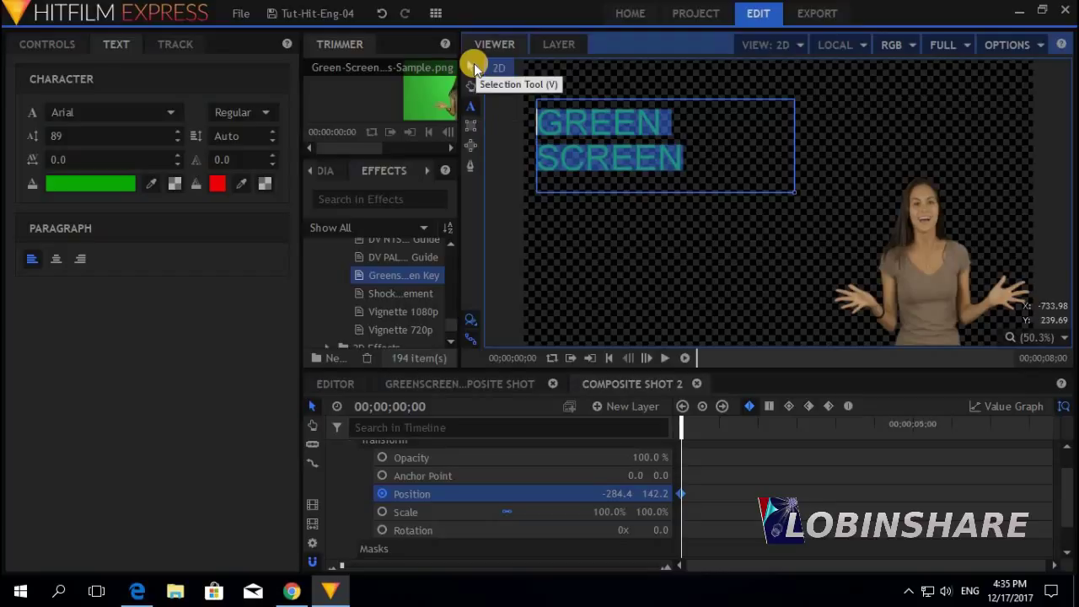
left_click(472, 66)
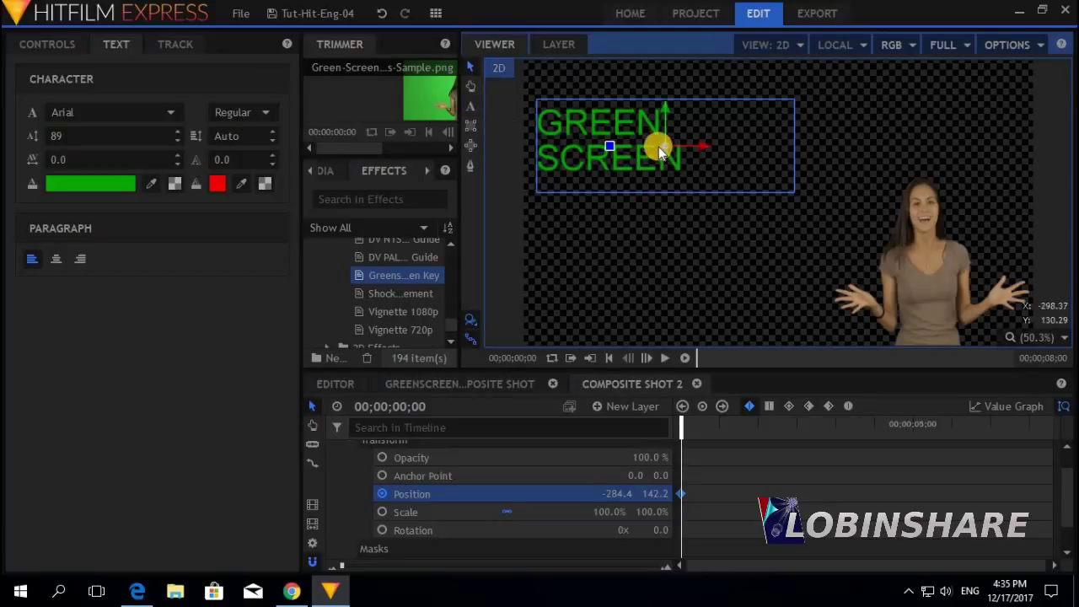
left_click_drag(666, 135, 654, 93)
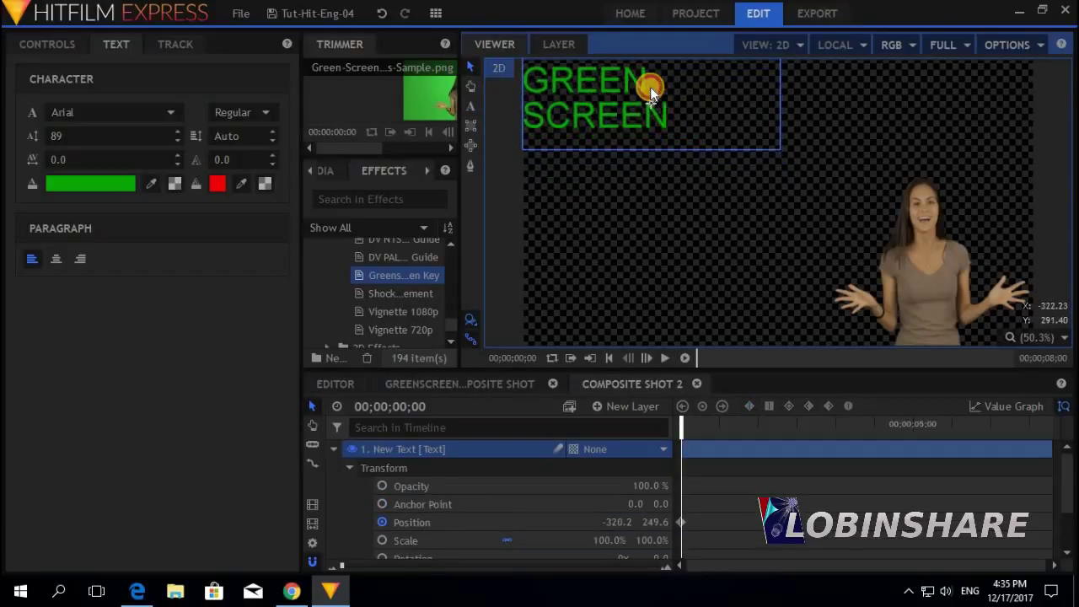
Step: At 00;00;03;20, move the text to the frame's upper-right corner, at a position of about 575, 255, to keyframe its motion
left_click(858, 426)
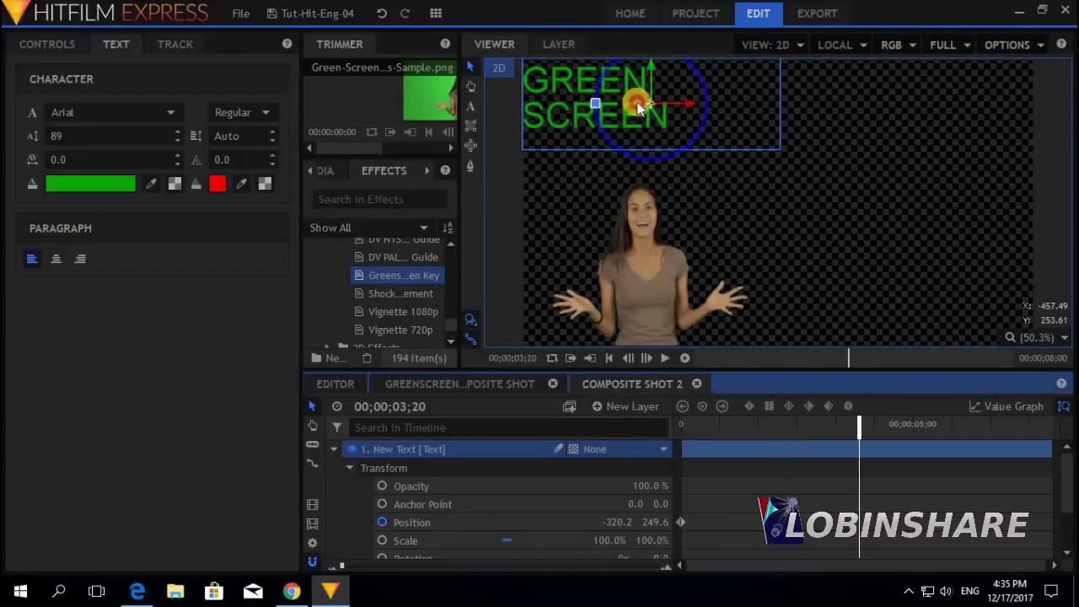
left_click_drag(638, 105, 598, 107)
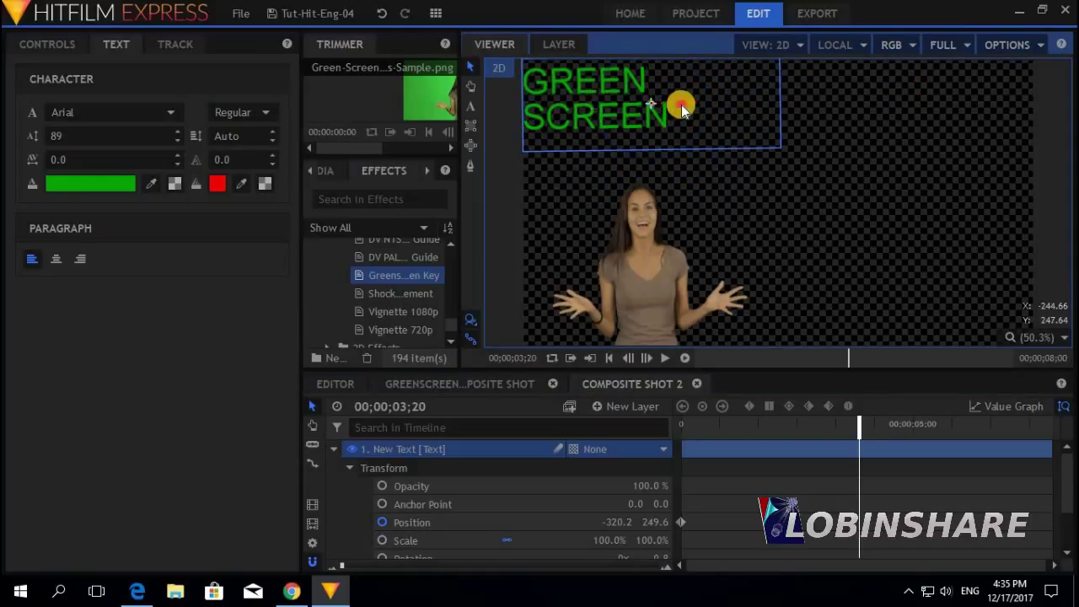
left_click_drag(682, 107, 1038, 105)
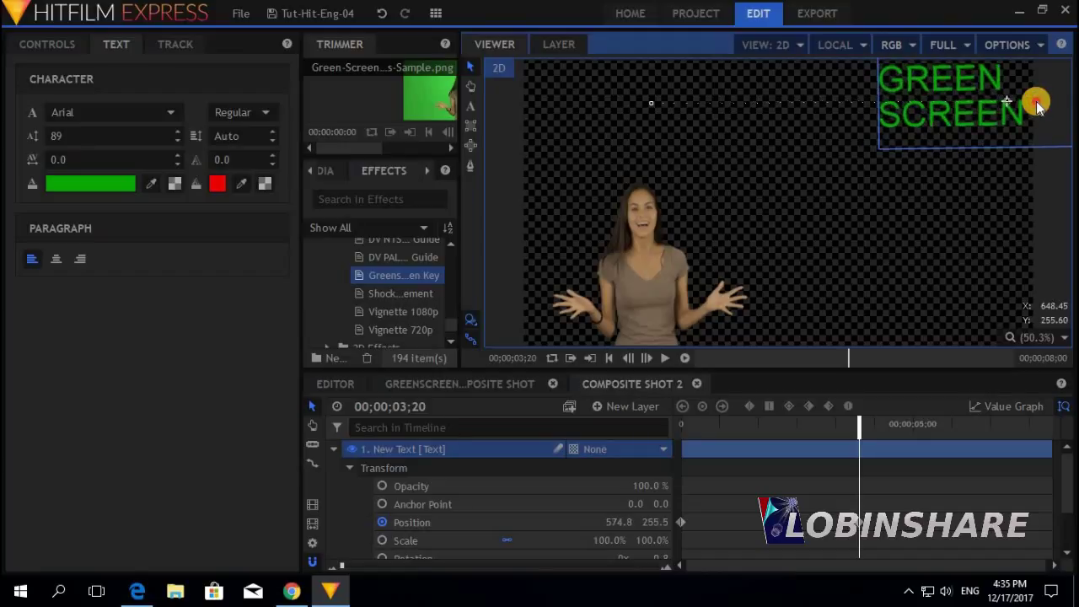
Step: At 00;00;07;22, keyframe the text back in the frame's upper-left corner at about -334, 309, and tilt it diagonally upward
left_click(1049, 421)
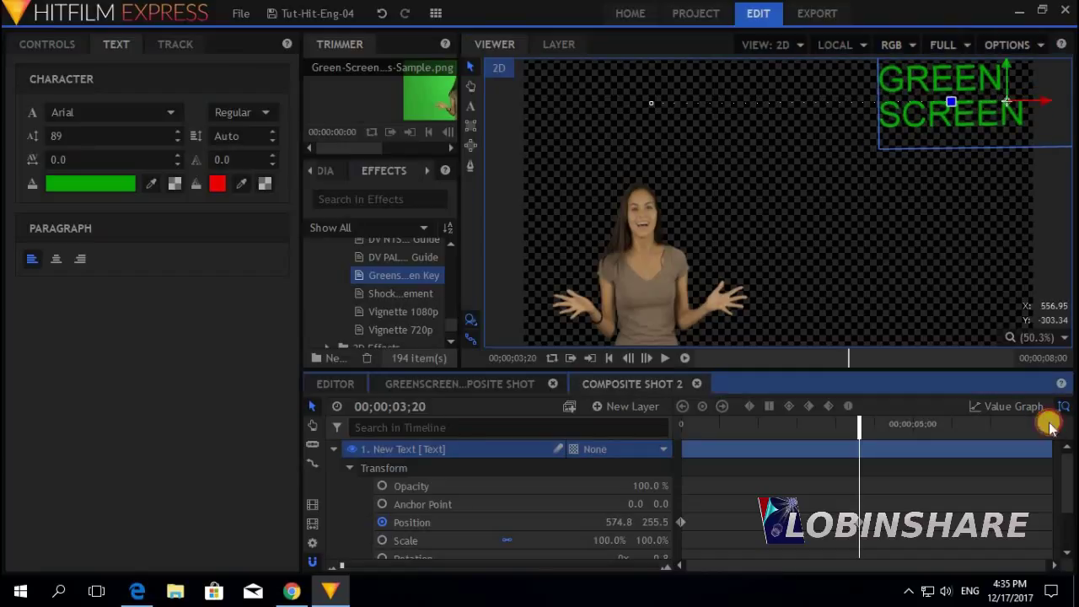
left_click_drag(933, 86, 625, 159)
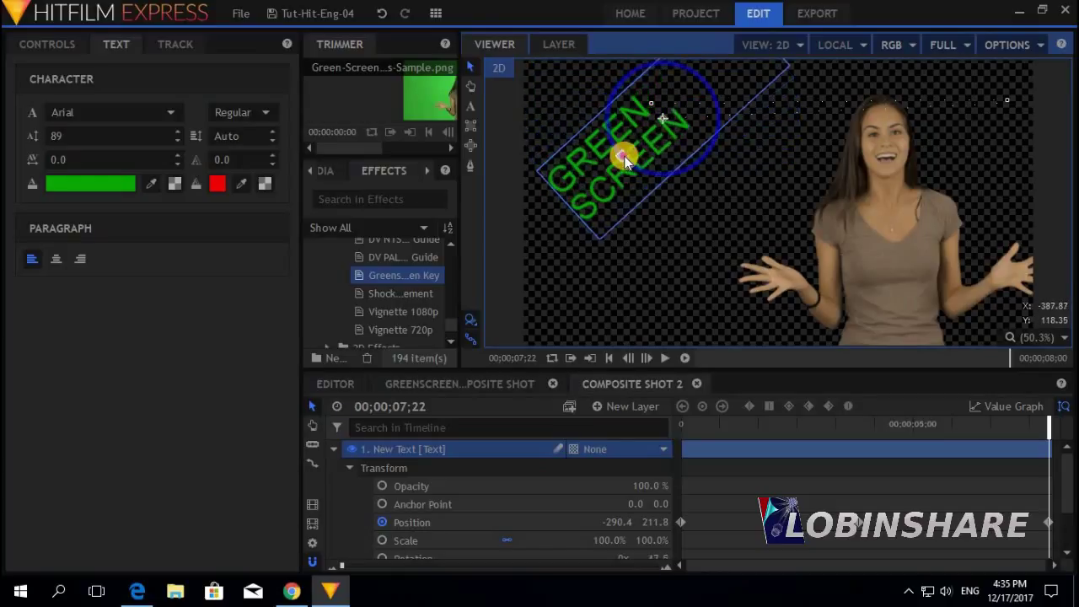
left_click_drag(692, 118, 673, 77)
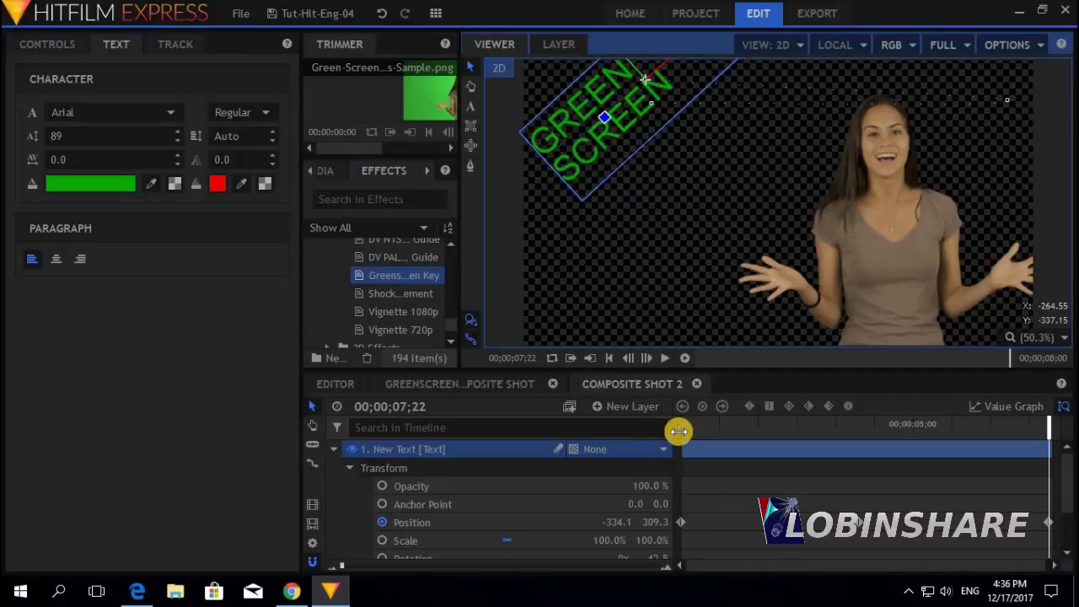
Step: Play Composite Shot 2 from the beginning to preview the animated title, stopping near the end
left_click_drag(687, 434, 674, 434)
left_click(664, 358)
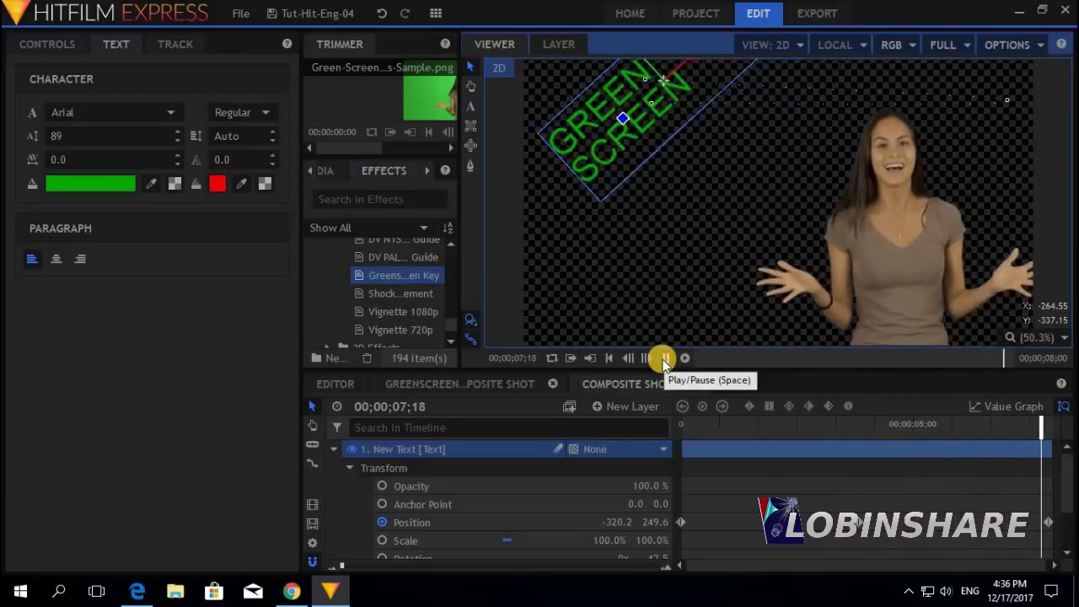
left_click(665, 358)
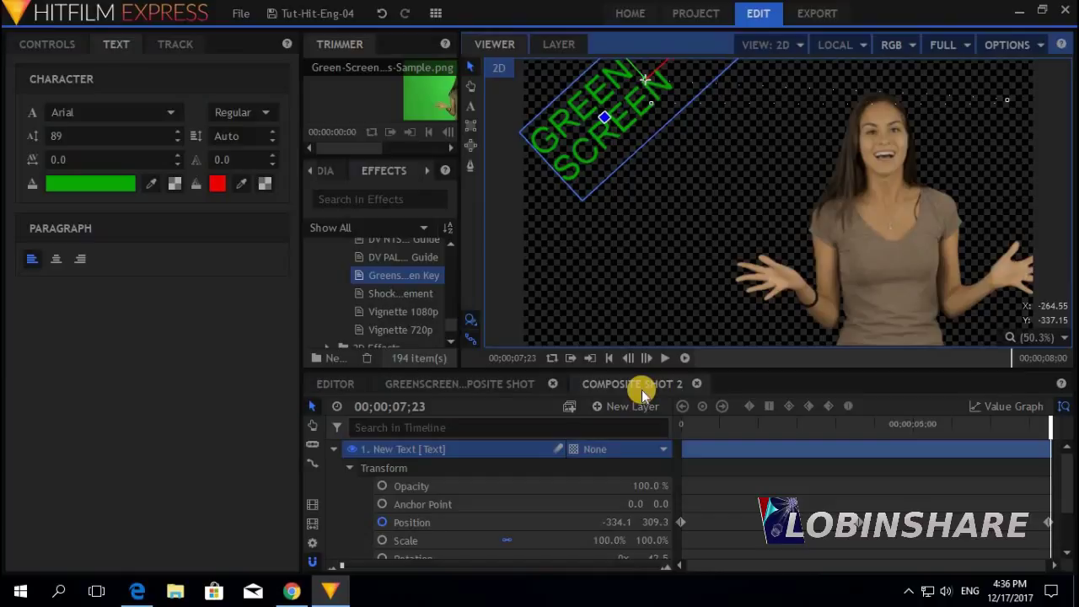
Step: Return to the main Editor timeline, show the project media and switch to the Editing workspace
left_click(355, 387)
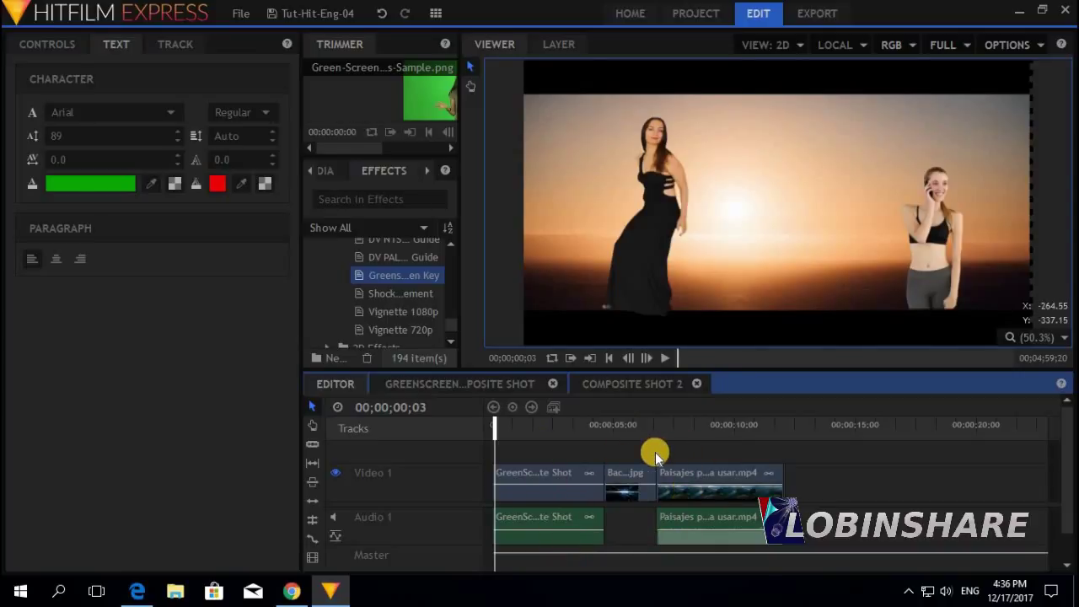
left_click(329, 166)
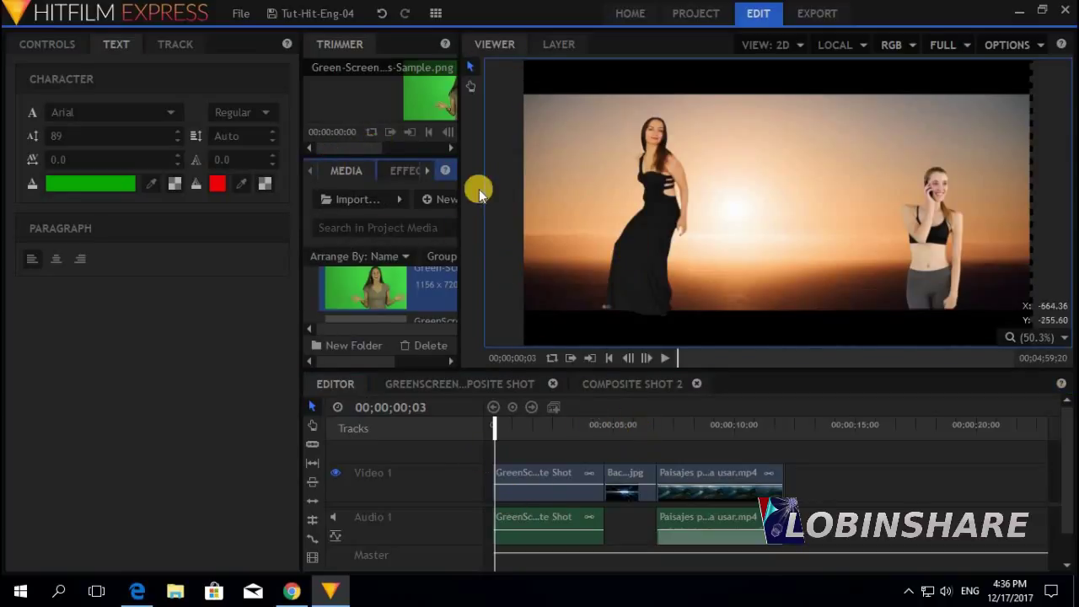
left_click(435, 13)
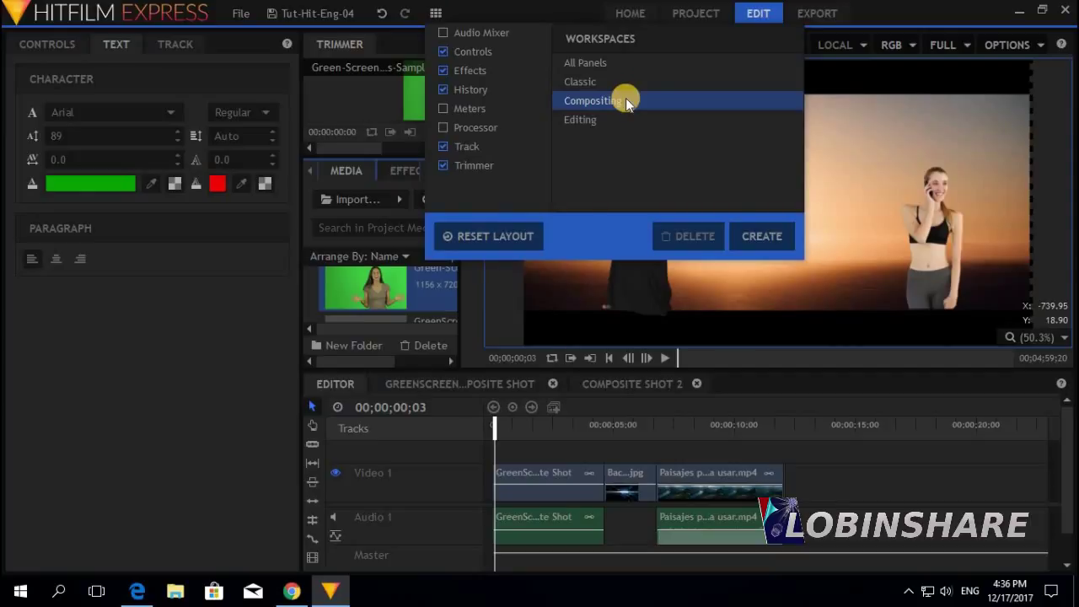
left_click(582, 120)
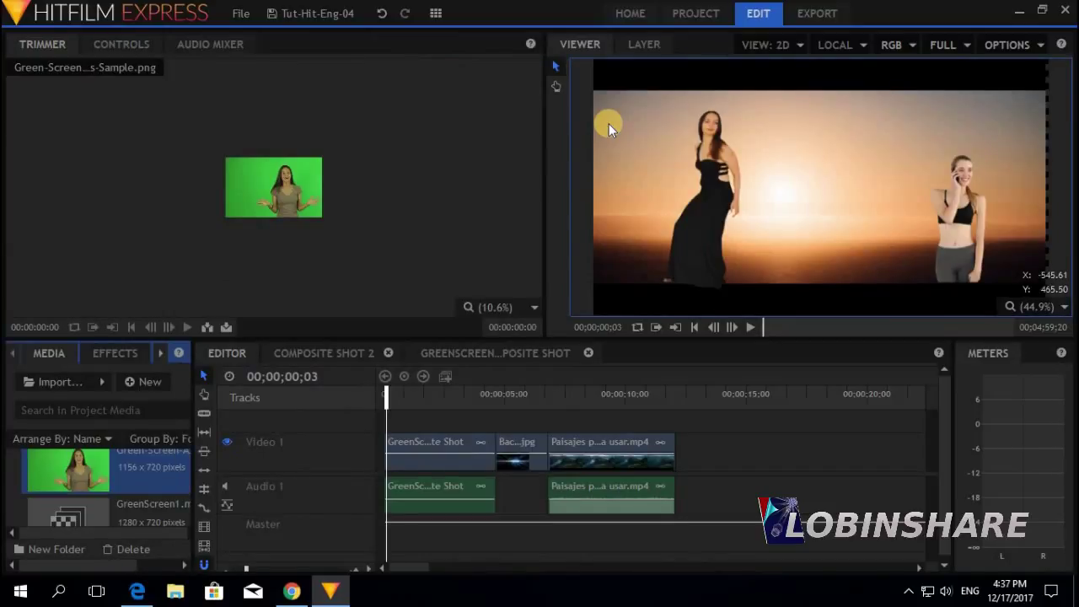
Step: Place Composite Shot 2 on a new video track above the existing clips, ending with the landscape clip, and view the frame at 00;00;07;10
left_click(133, 492)
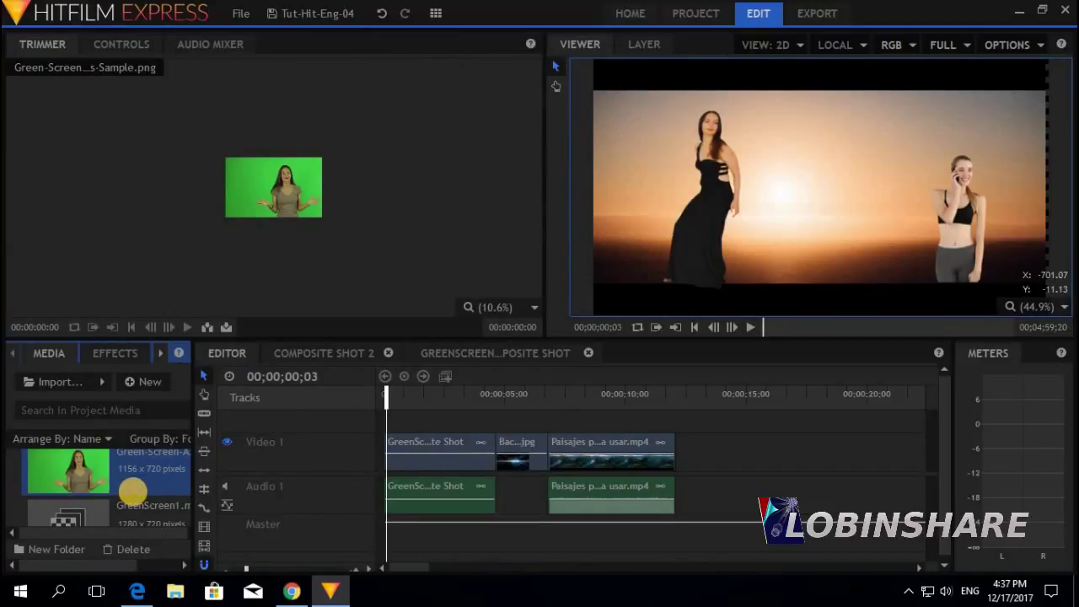
left_click(97, 511)
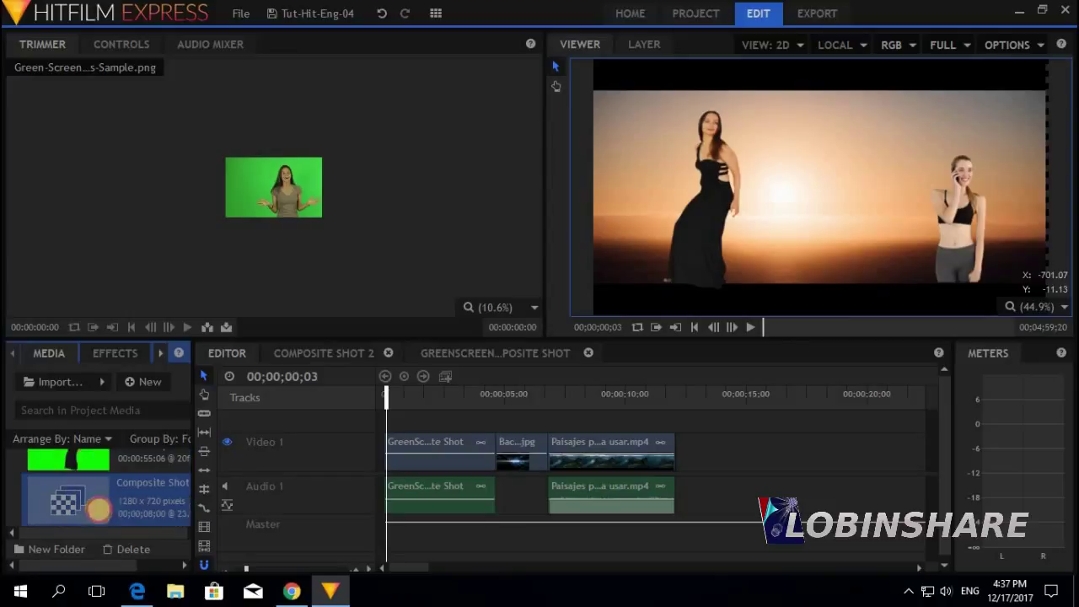
scroll(93, 511, "down", 1)
left_click_drag(160, 509, 487, 416)
left_click(562, 392)
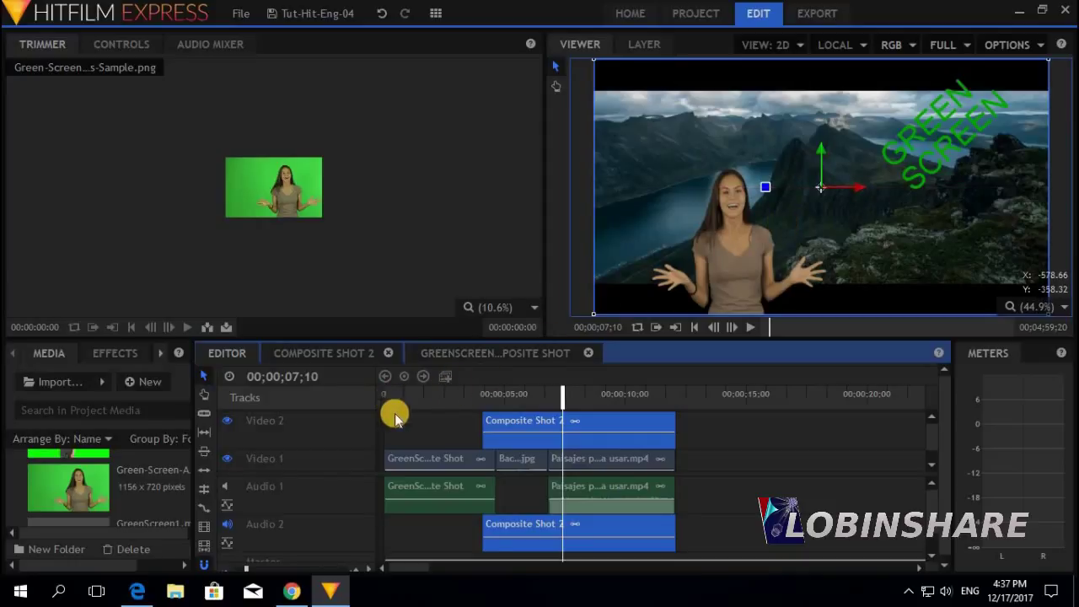
right_click(418, 460)
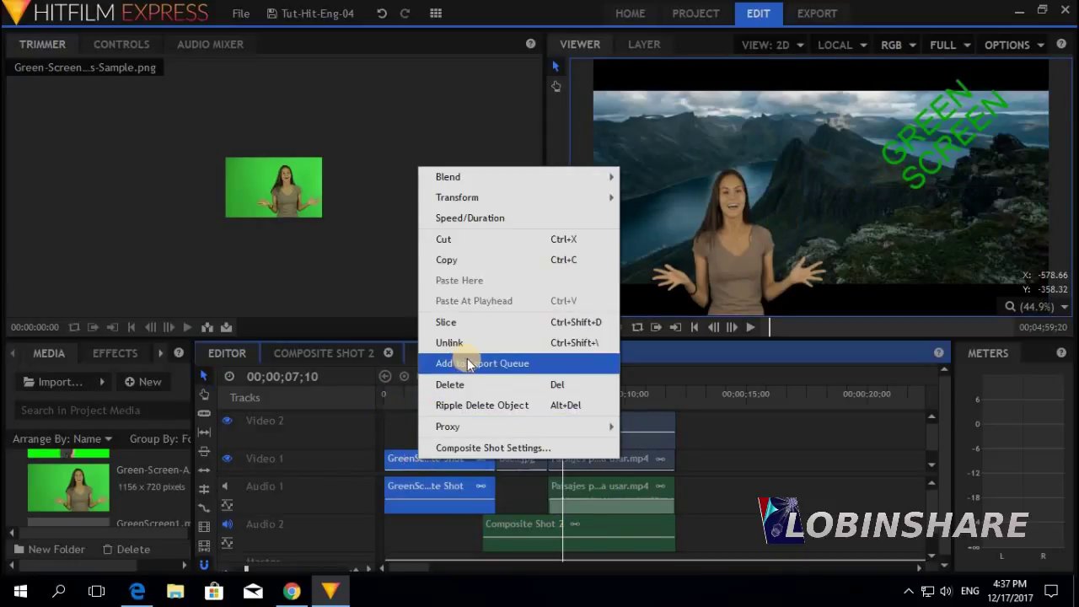
double_click(416, 463)
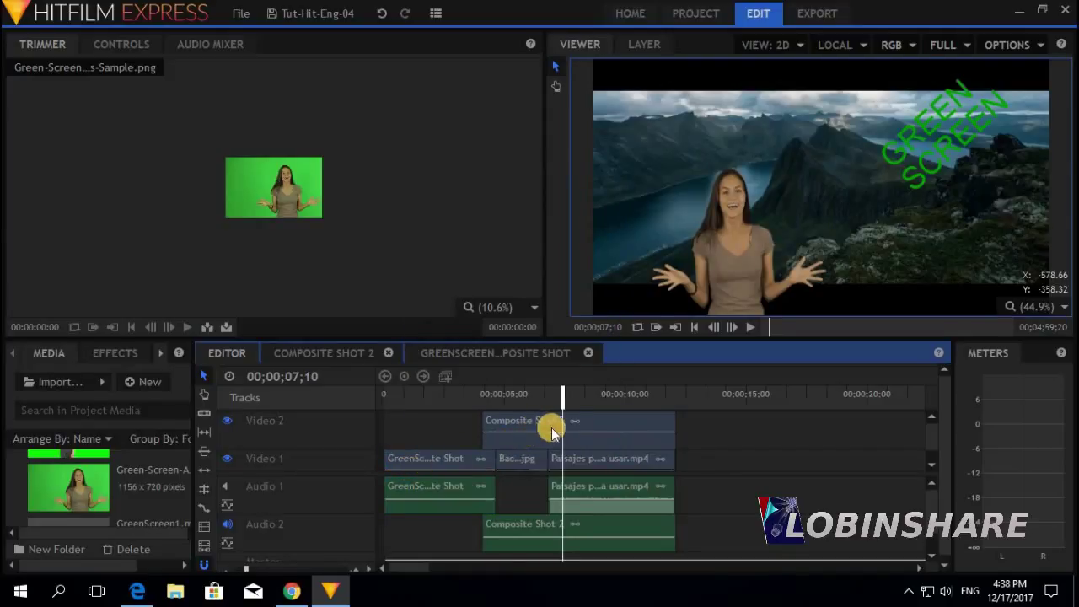
left_click(593, 422)
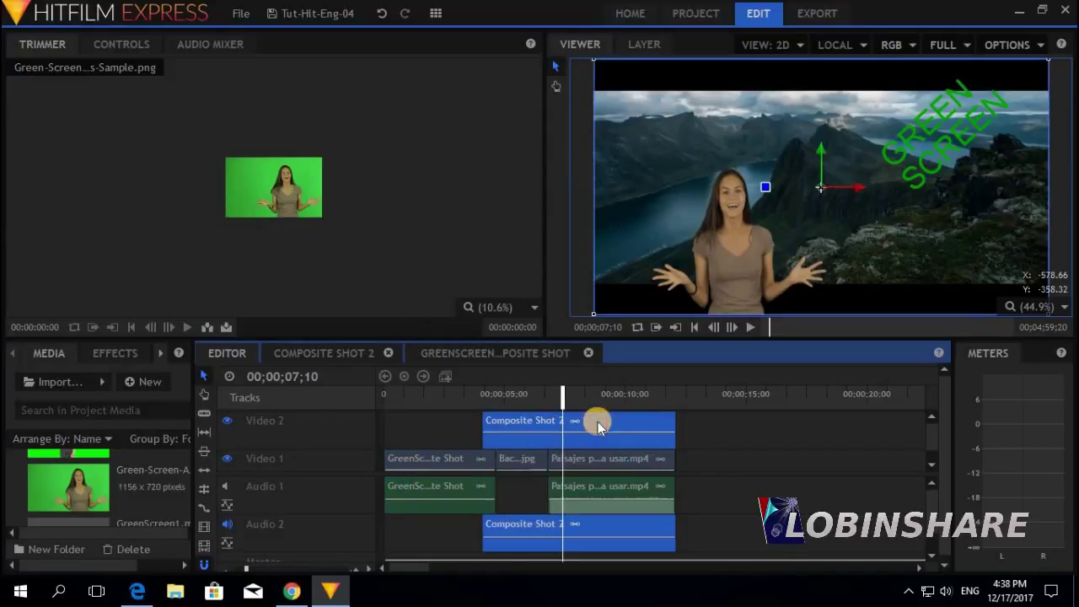
Step: Play the main timeline from near its start past the last clip to review the composite shots over their backgrounds
left_click(387, 400)
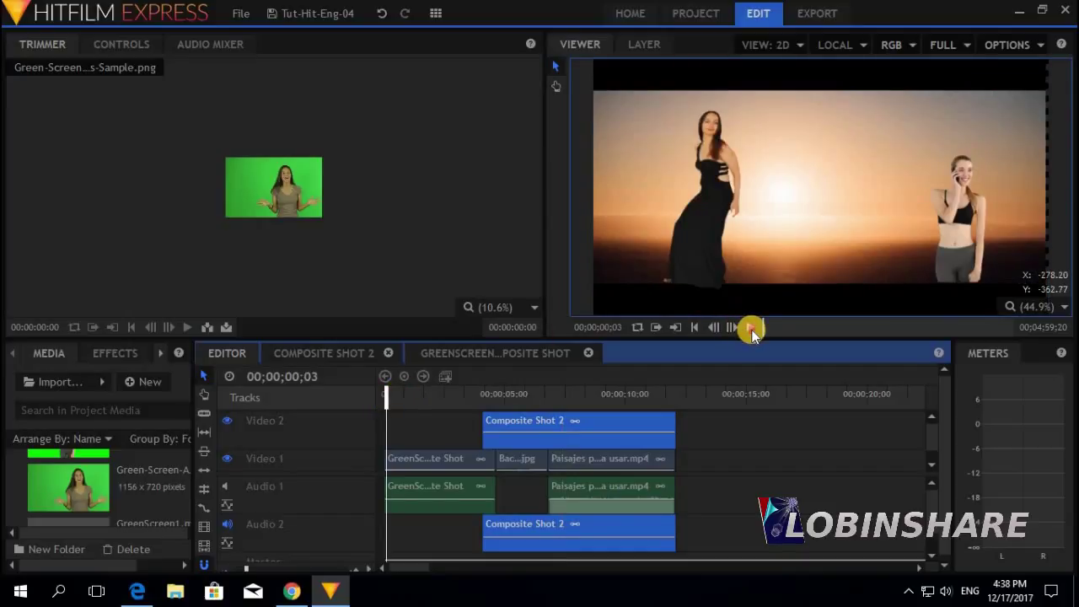
left_click(751, 329)
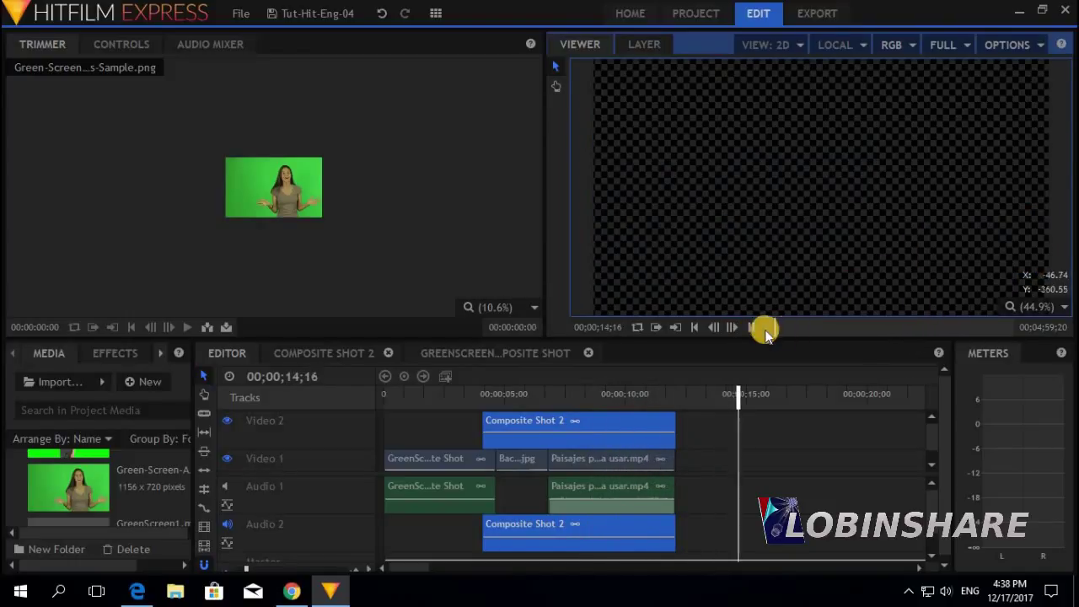
left_click(749, 328)
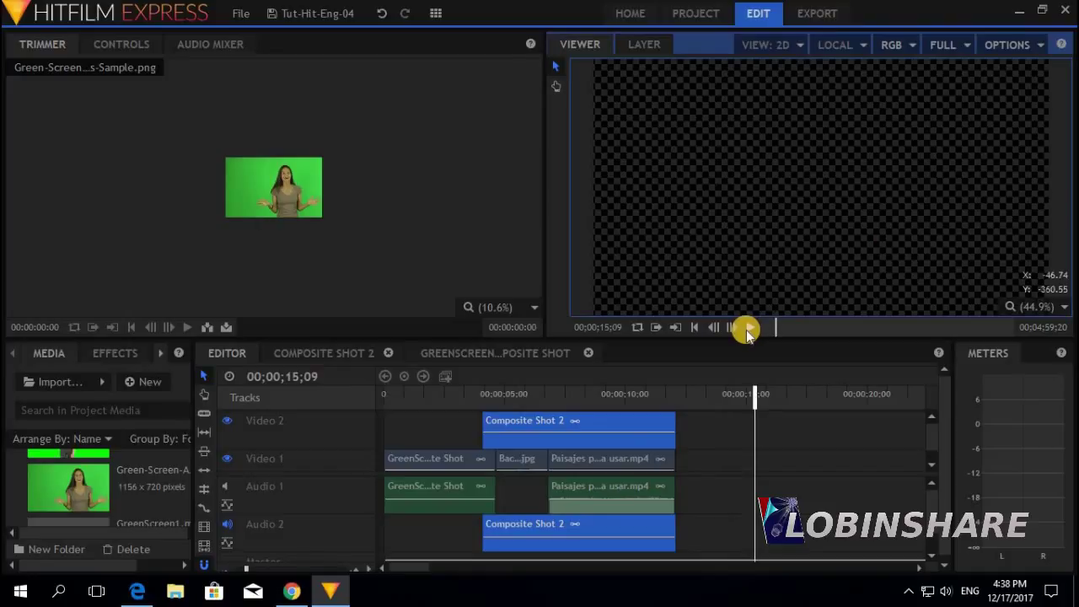